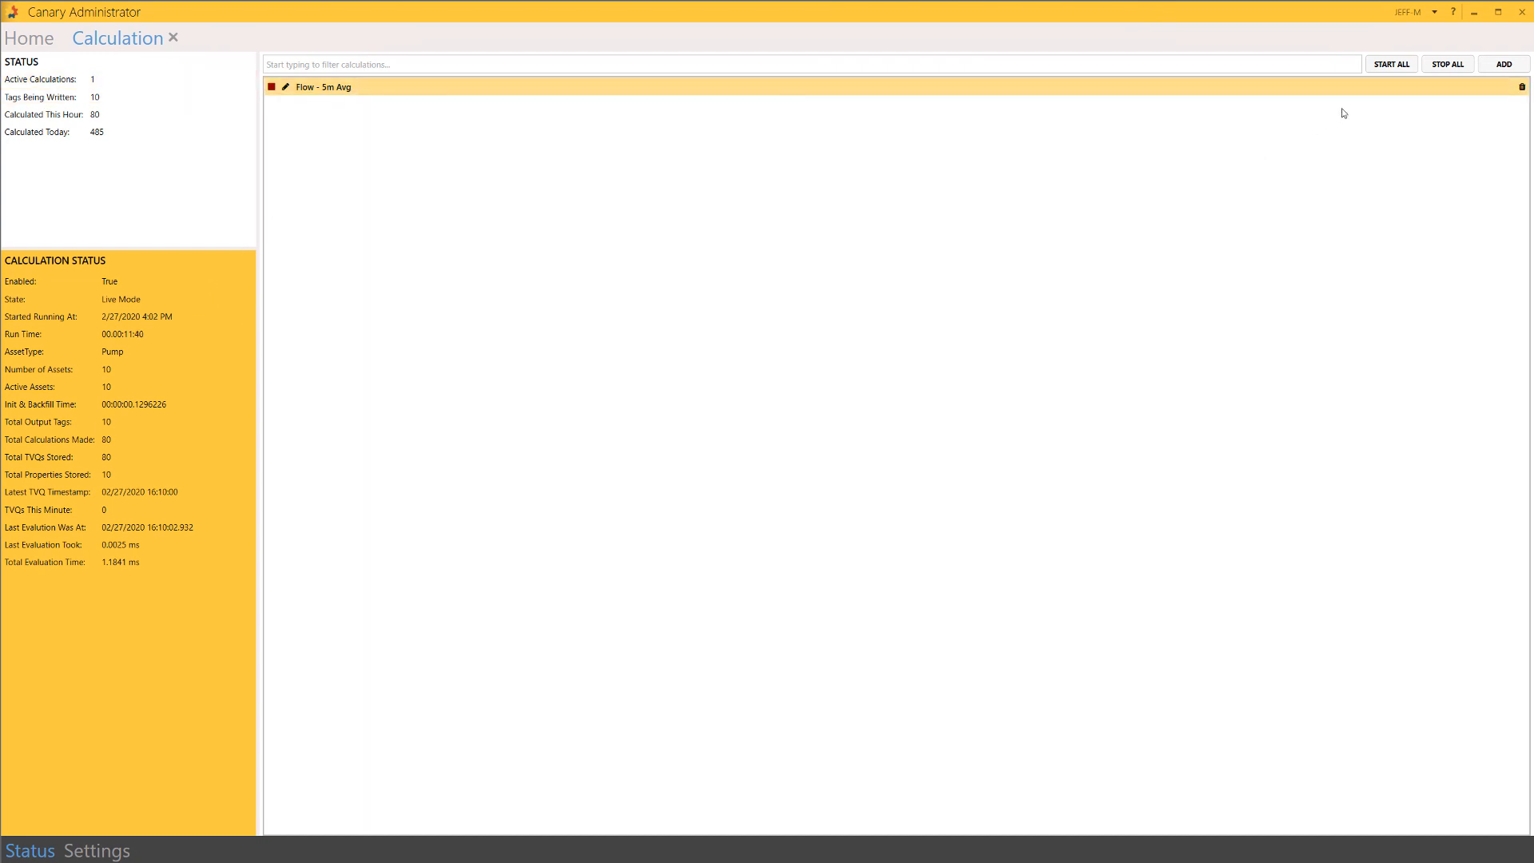
# - Add a calculation named "Flow - 60m Max" with asset path CalcDemo and asset type Pump
pyautogui.click(1504, 64)
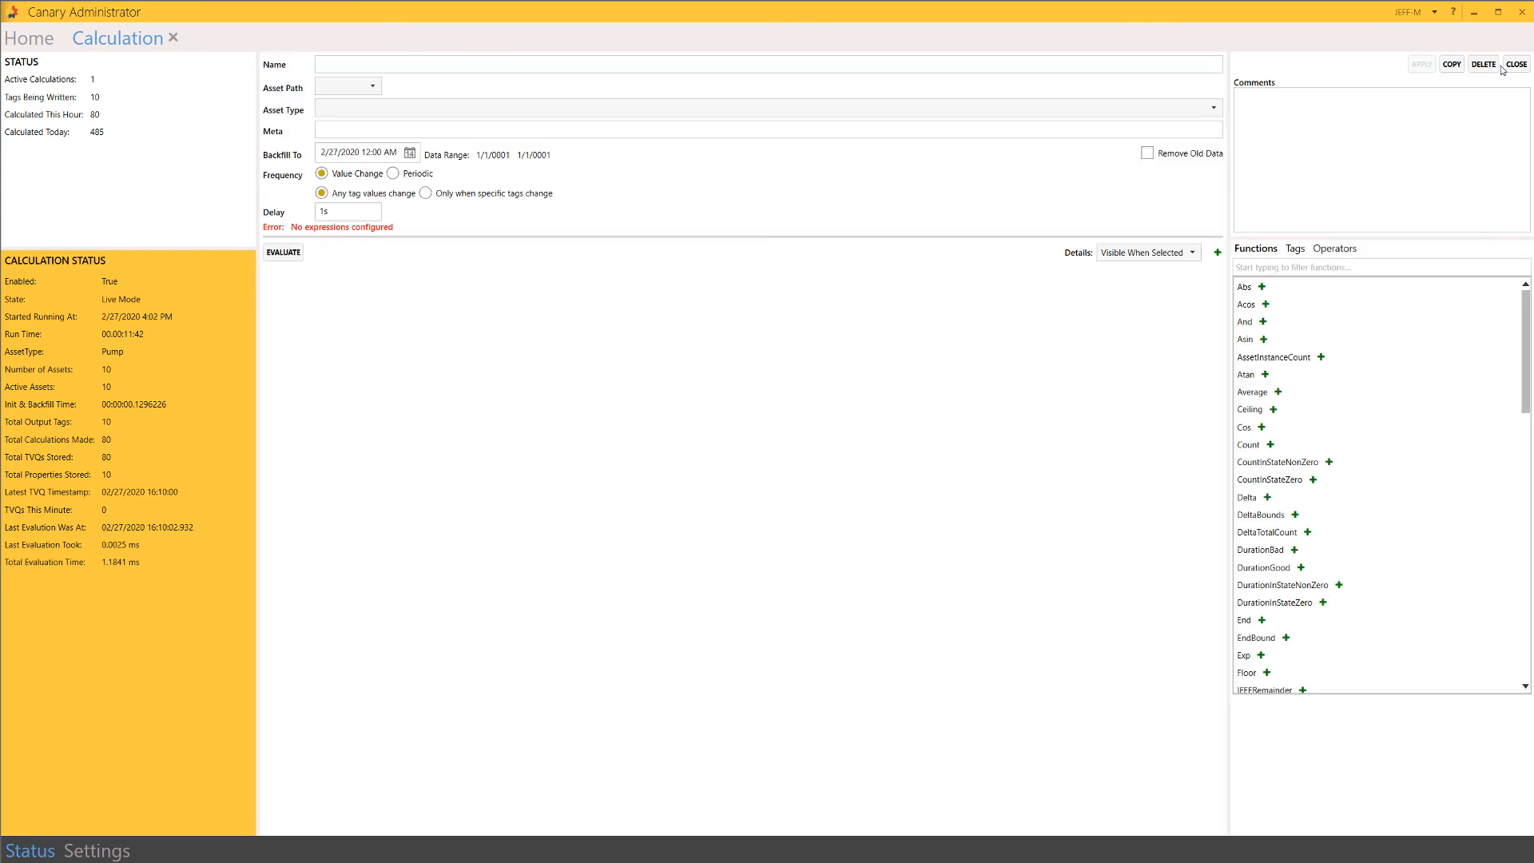
pyautogui.click(717, 64)
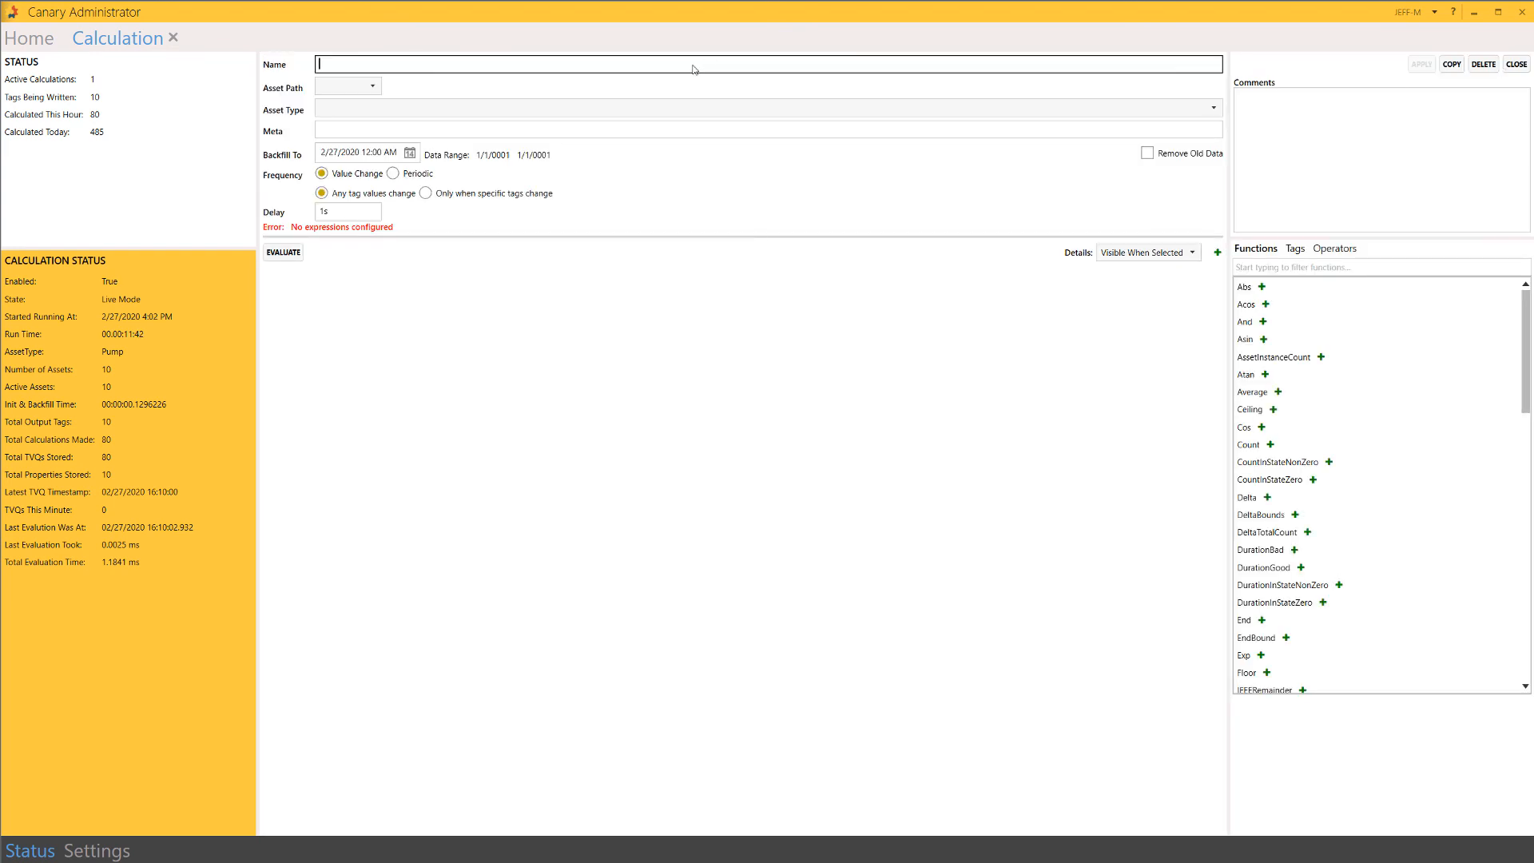
pyautogui.write('Flow - 60m Max')
pyautogui.click(375, 86)
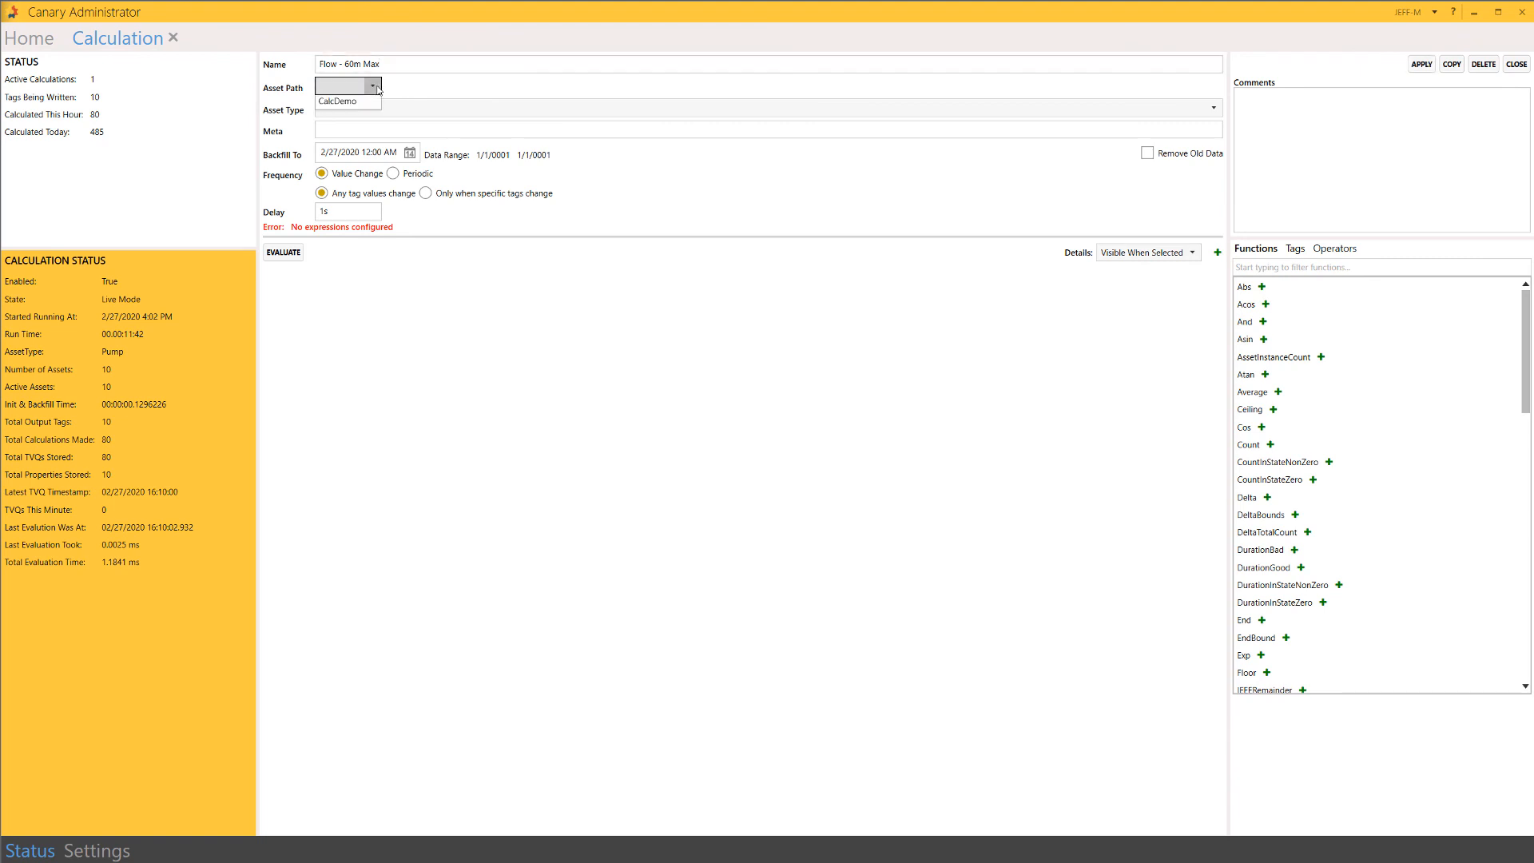
pyautogui.click(351, 102)
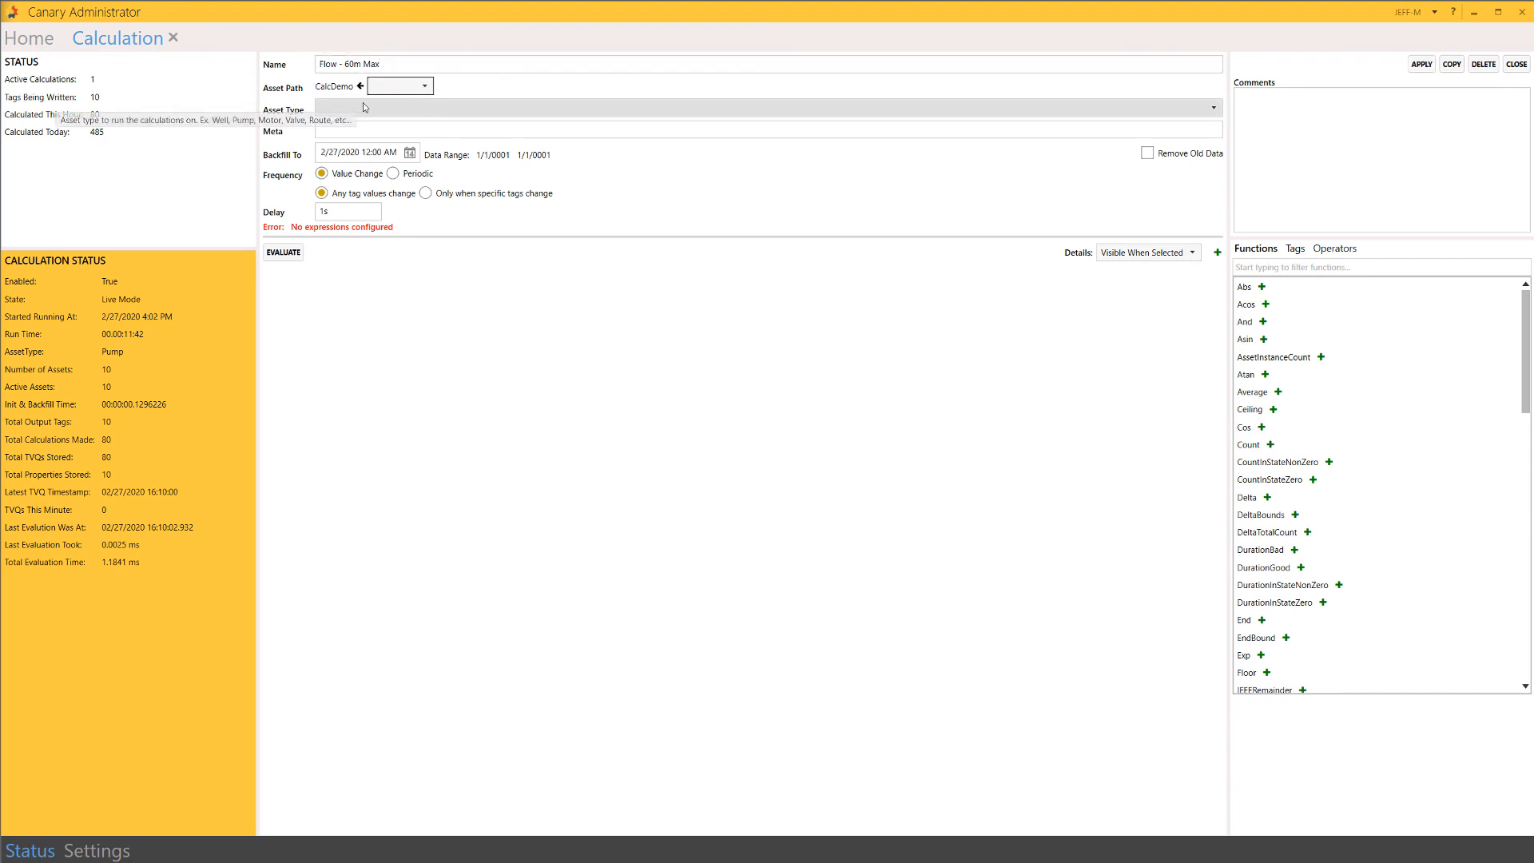
pyautogui.click(1215, 109)
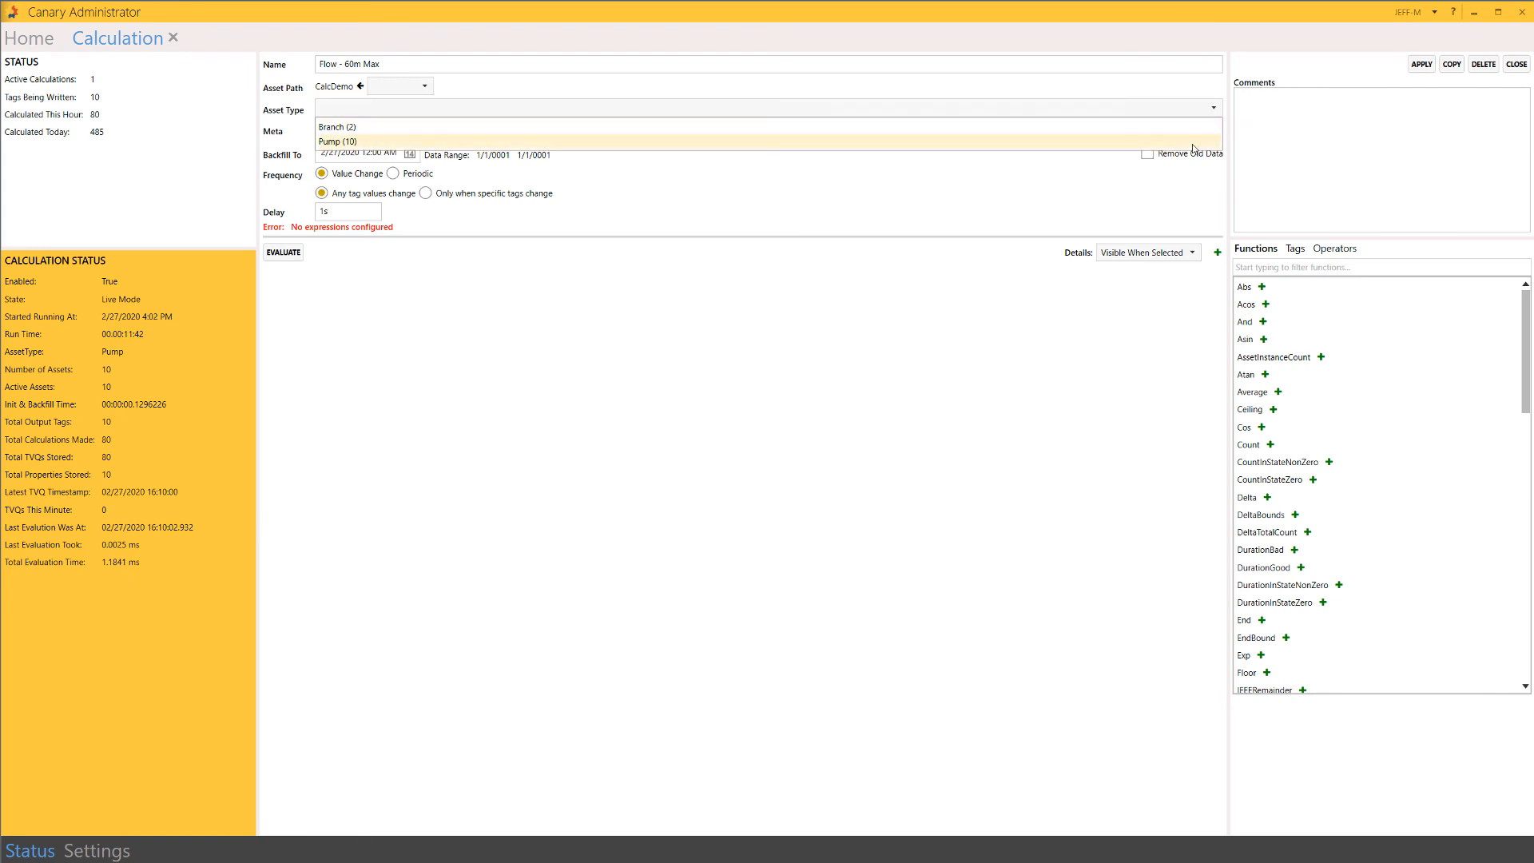
pyautogui.click(1193, 147)
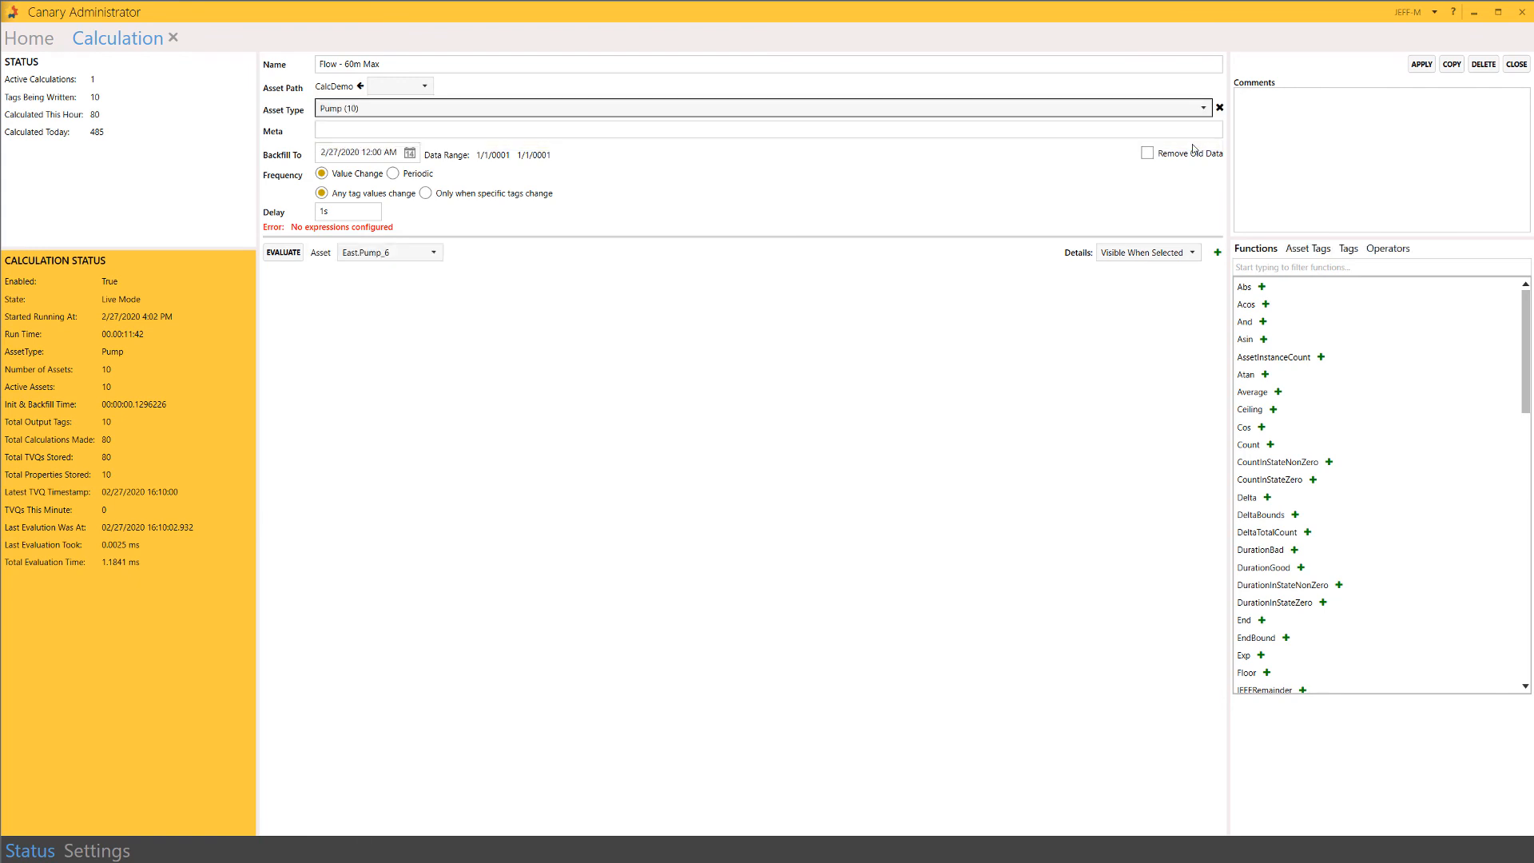
# - Set the calculation's backfill date to 2/26/2020 and its frequency to Periodic with a 30m interval
pyautogui.click(408, 154)
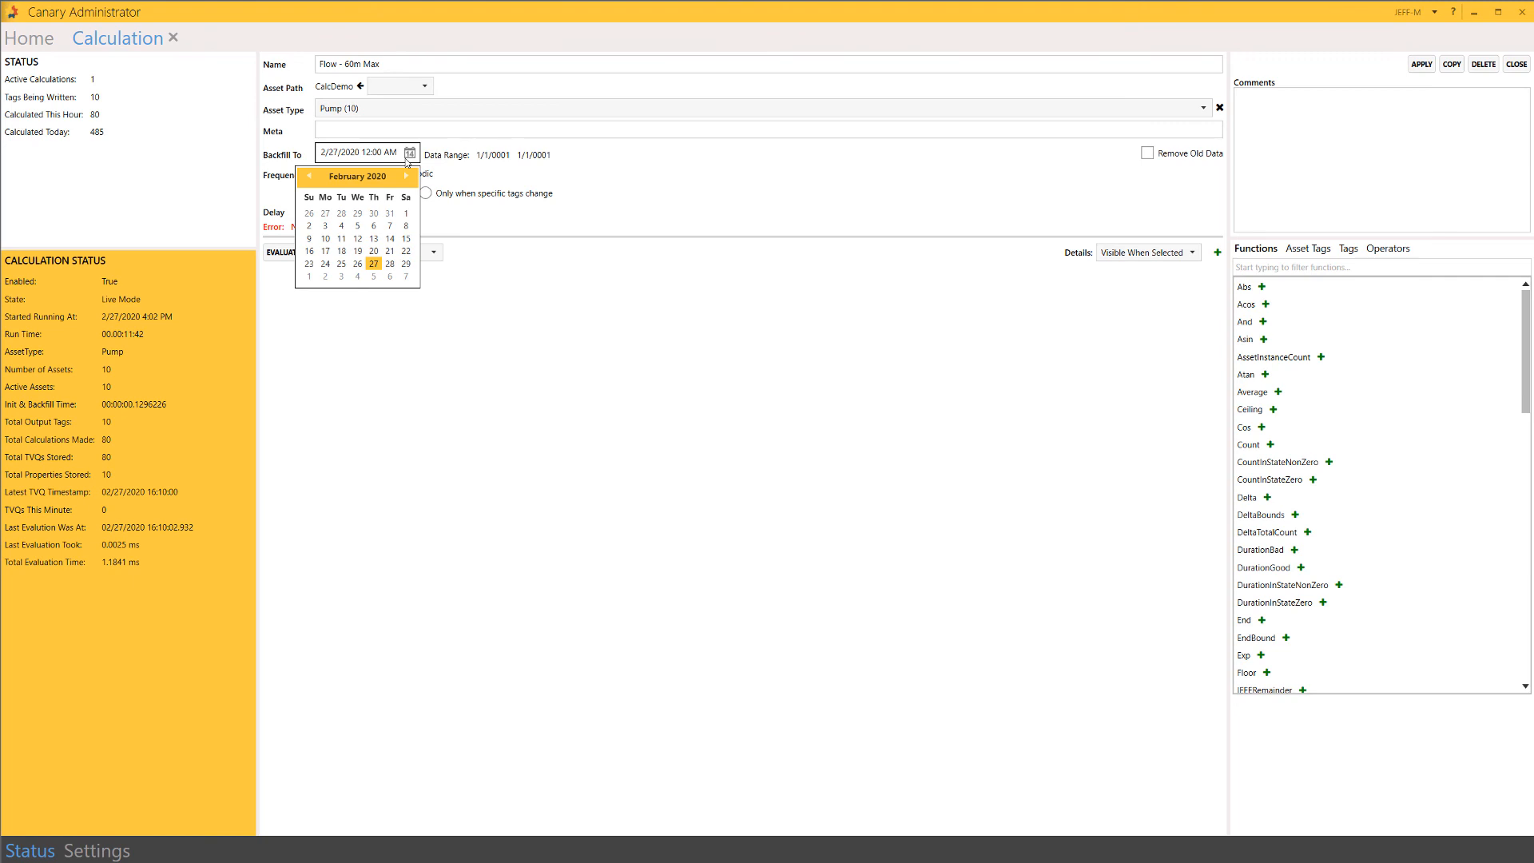
pyautogui.click(357, 264)
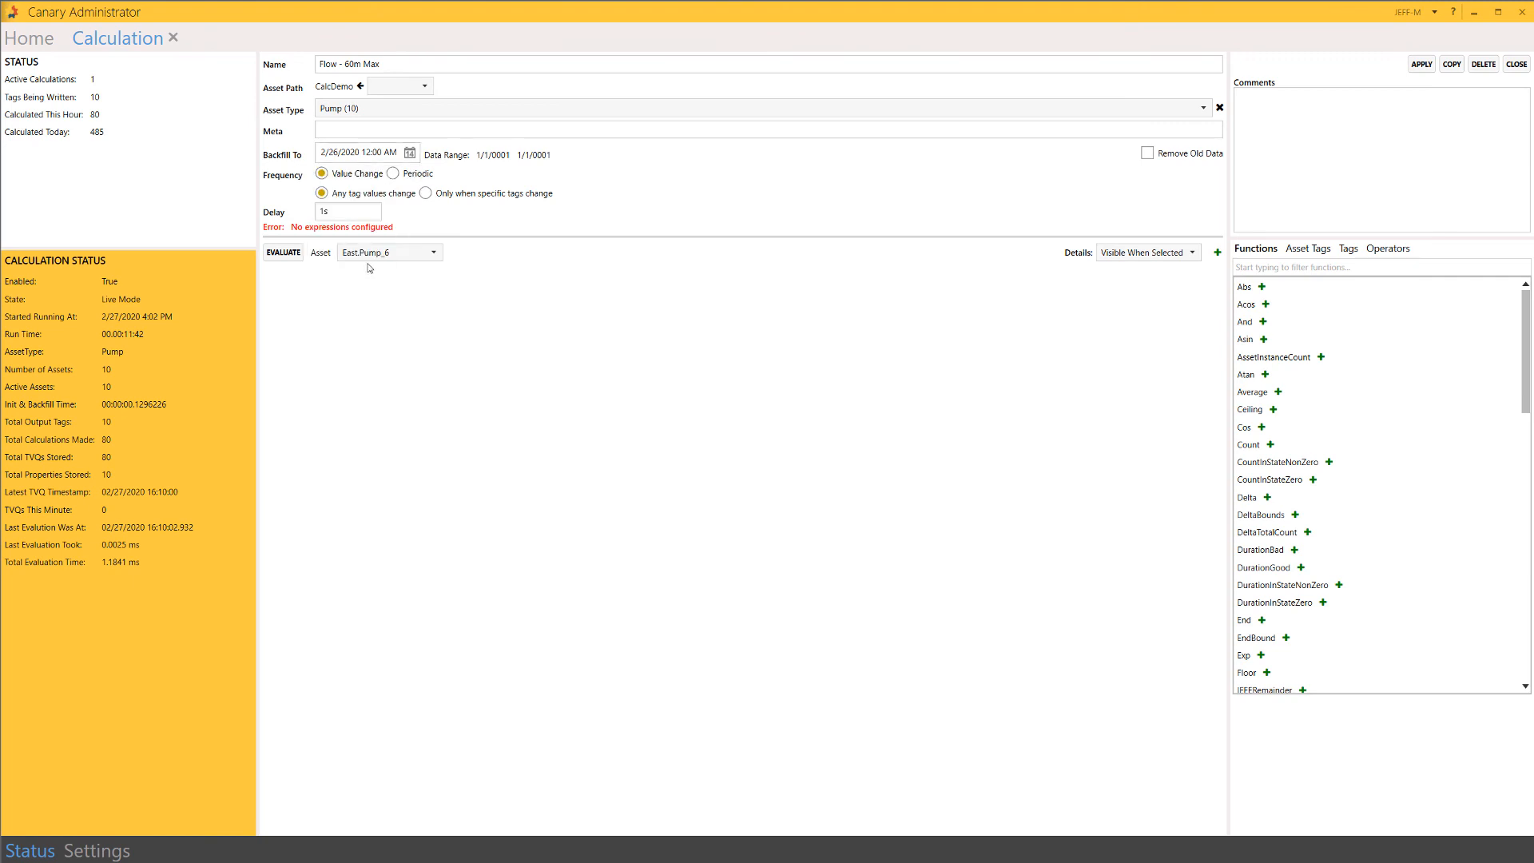
pyautogui.click(393, 174)
pyautogui.click(341, 195)
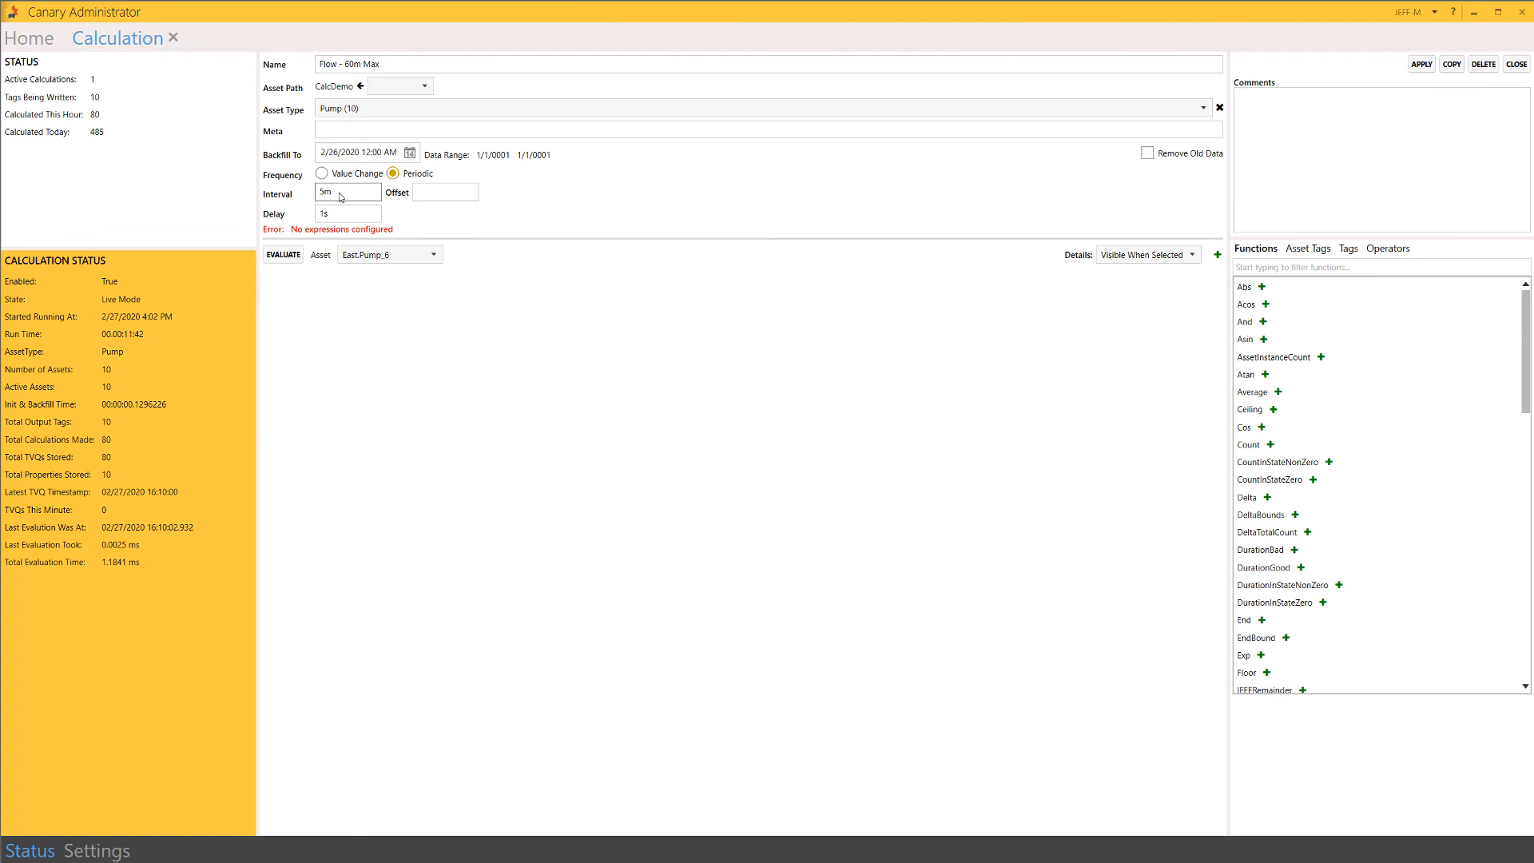
pyautogui.doubleClick(324, 194)
pyautogui.write('60')
pyautogui.write('m')
# - Add an expression to the calculation and insert the Maximum2 function into it
pyautogui.click(1219, 256)
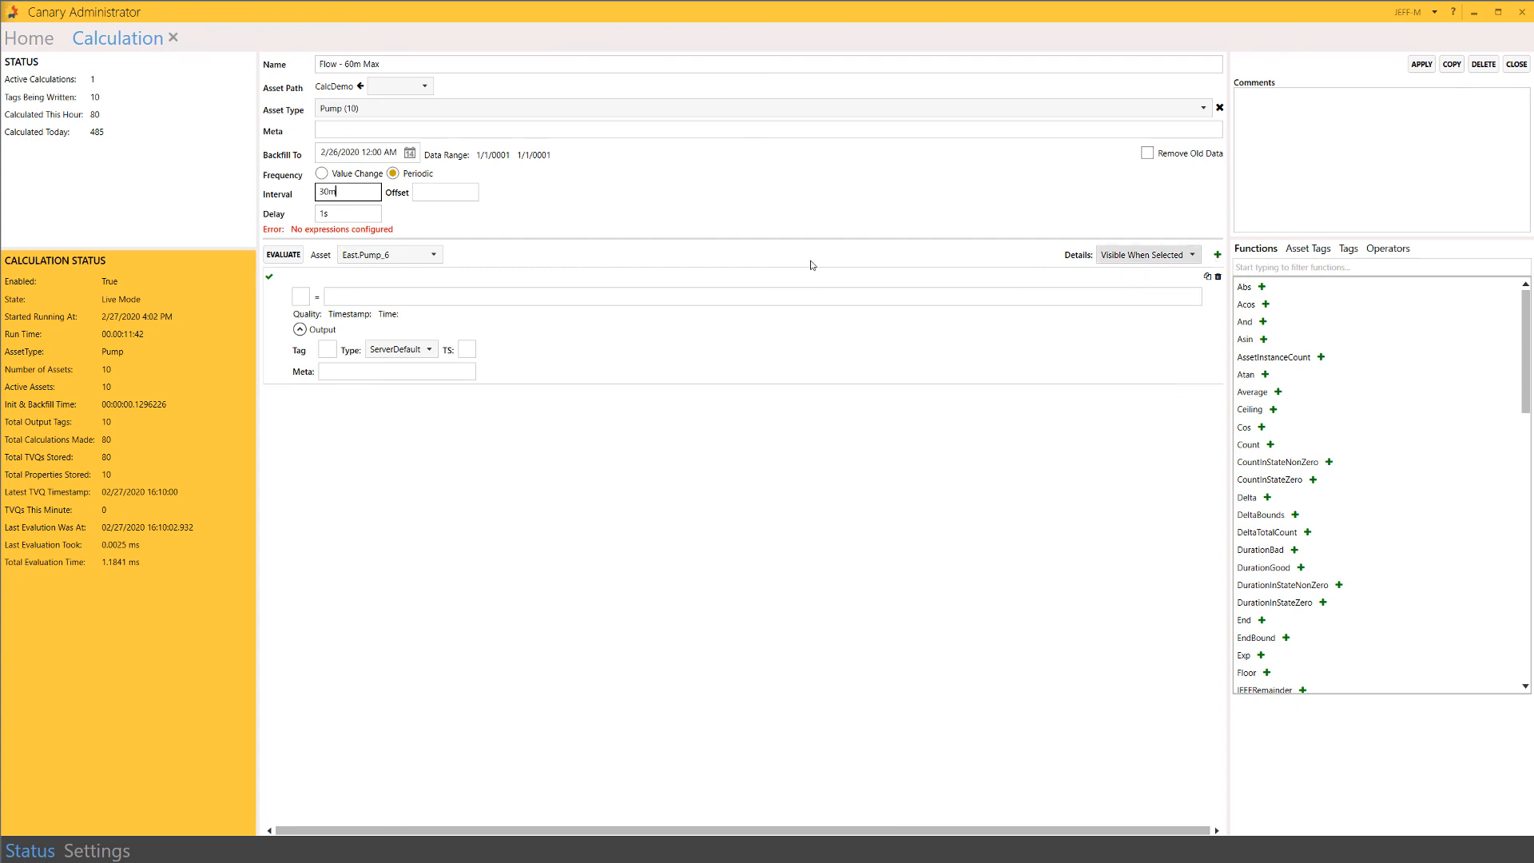
pyautogui.click(470, 300)
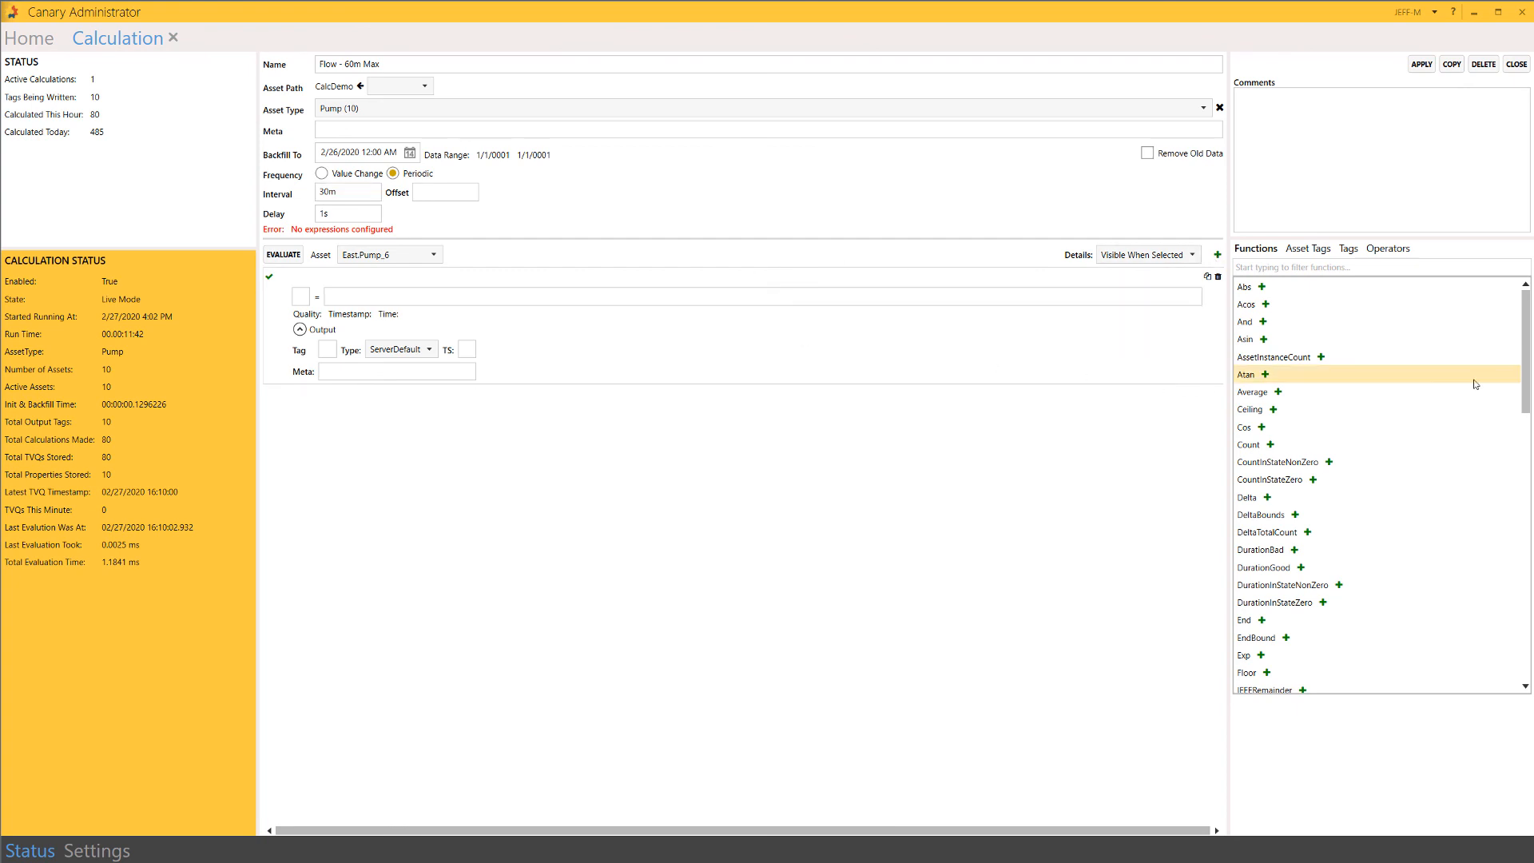
pyautogui.scroll(-2, 1479, 384)
pyautogui.moveTo(1529, 373); pyautogui.dragTo(1532, 457)
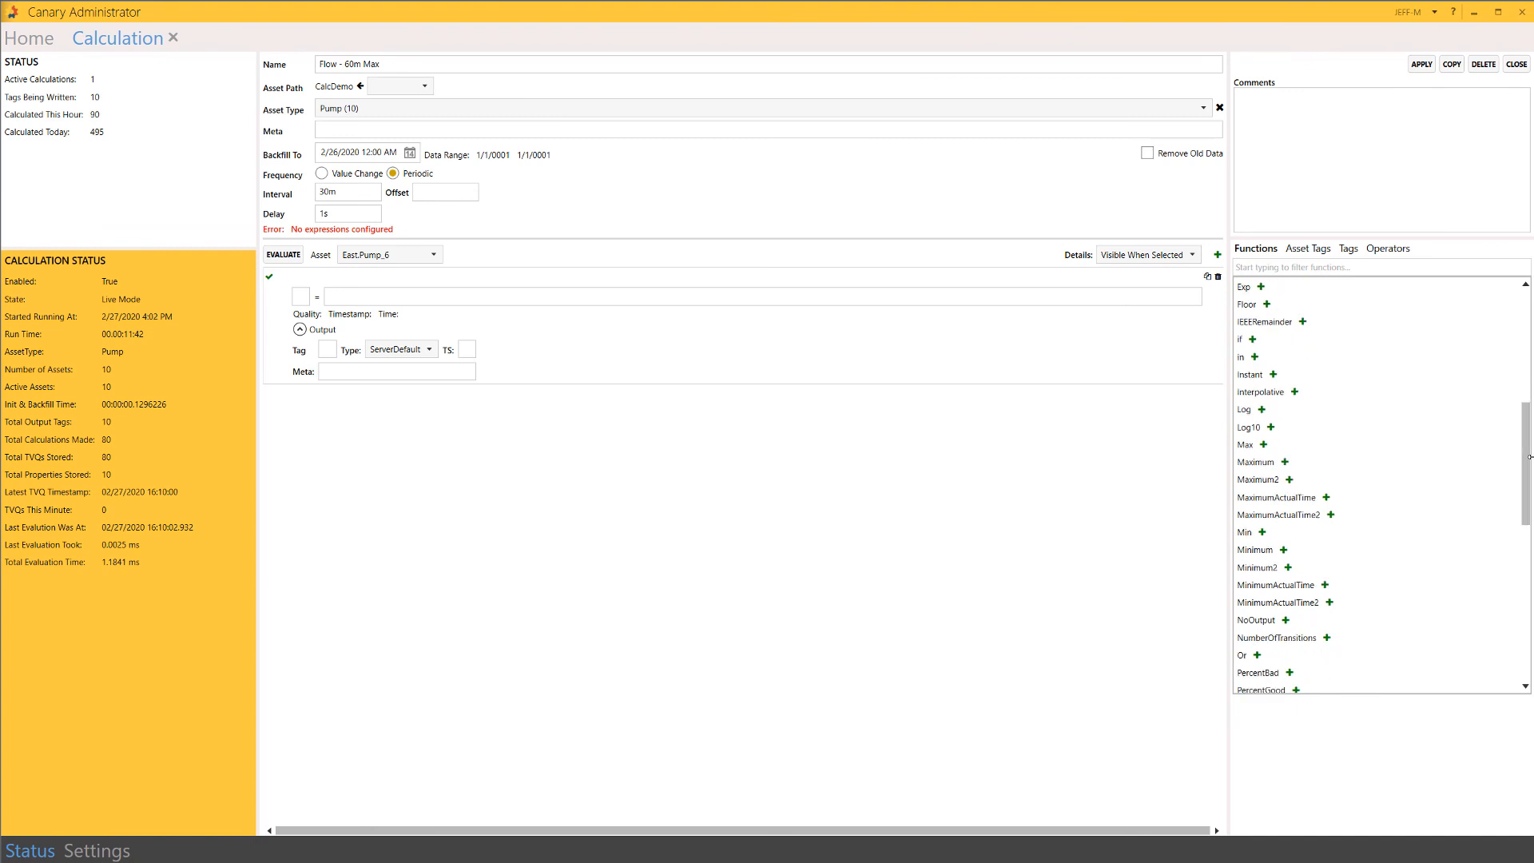
pyautogui.click(1259, 484)
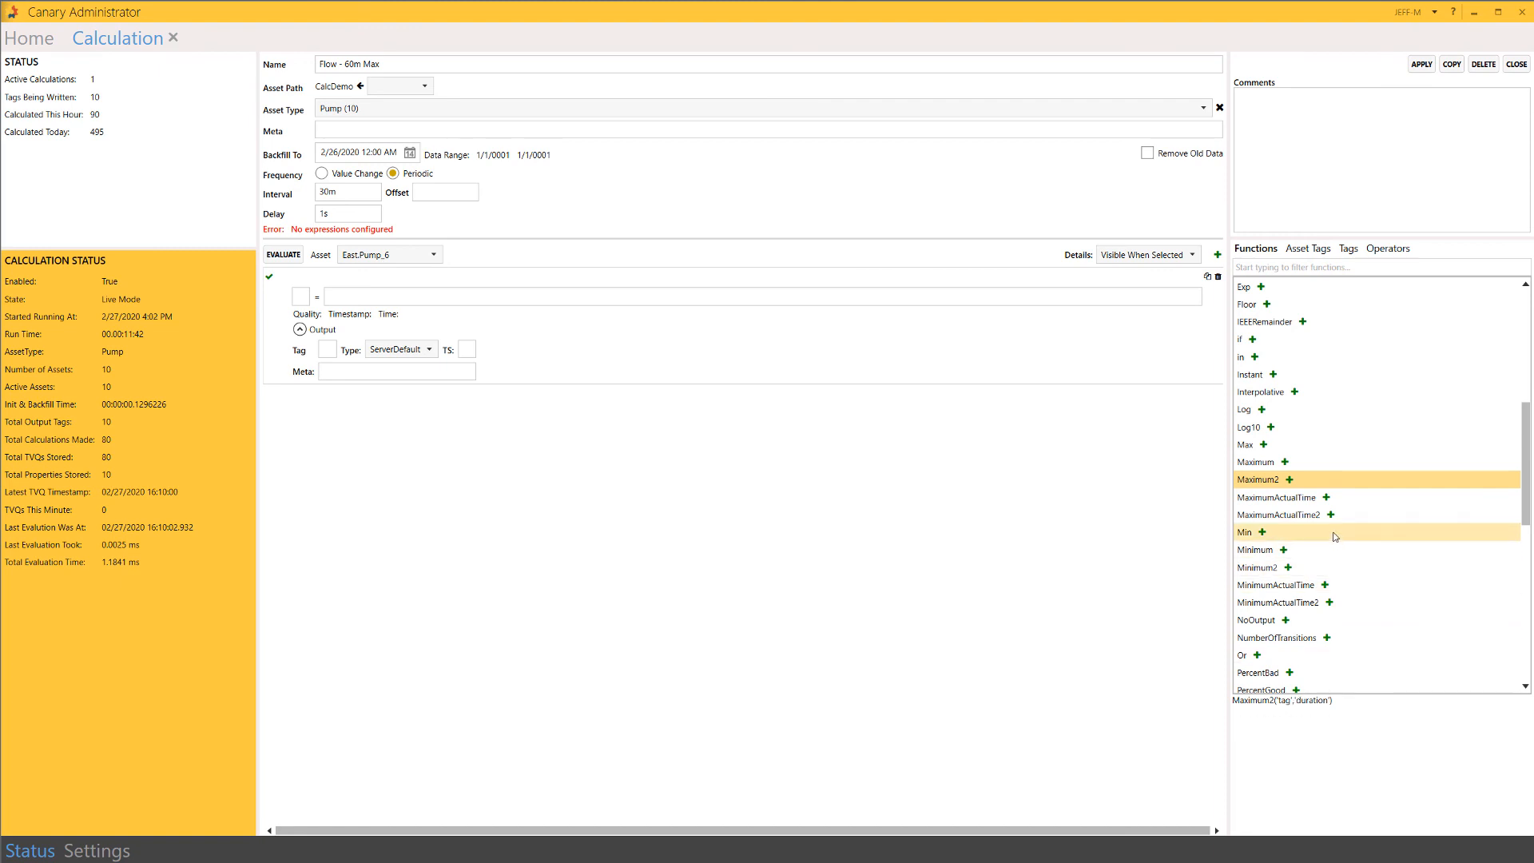
pyautogui.click(1290, 480)
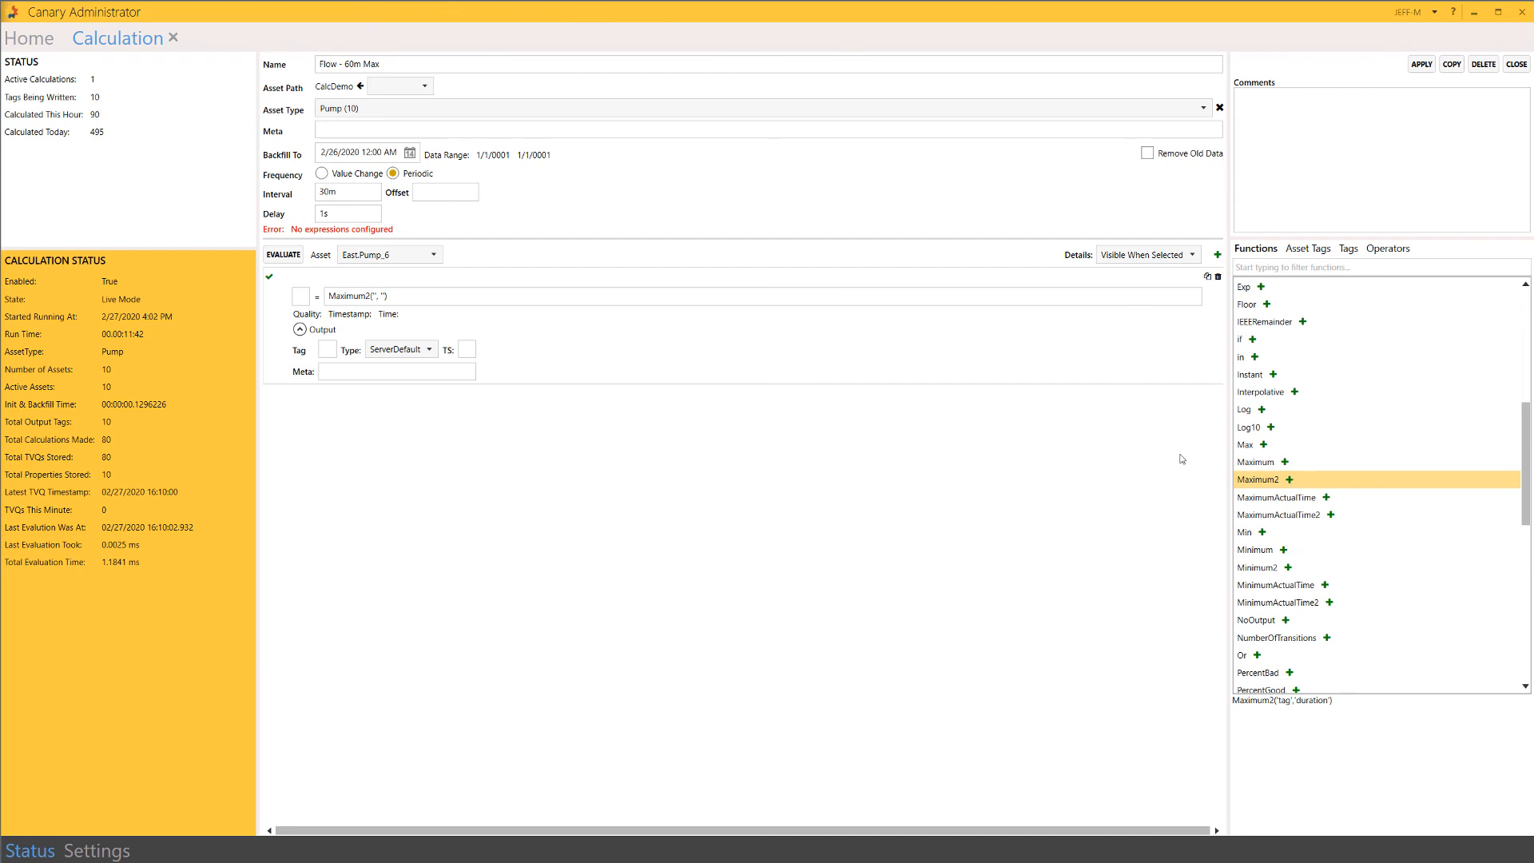
# - Complete the expression with the Flow asset tag and a 60m duration: Maximum2('CalcDemo.%Asset%.Flow', '60m')
pyautogui.click(425, 298)
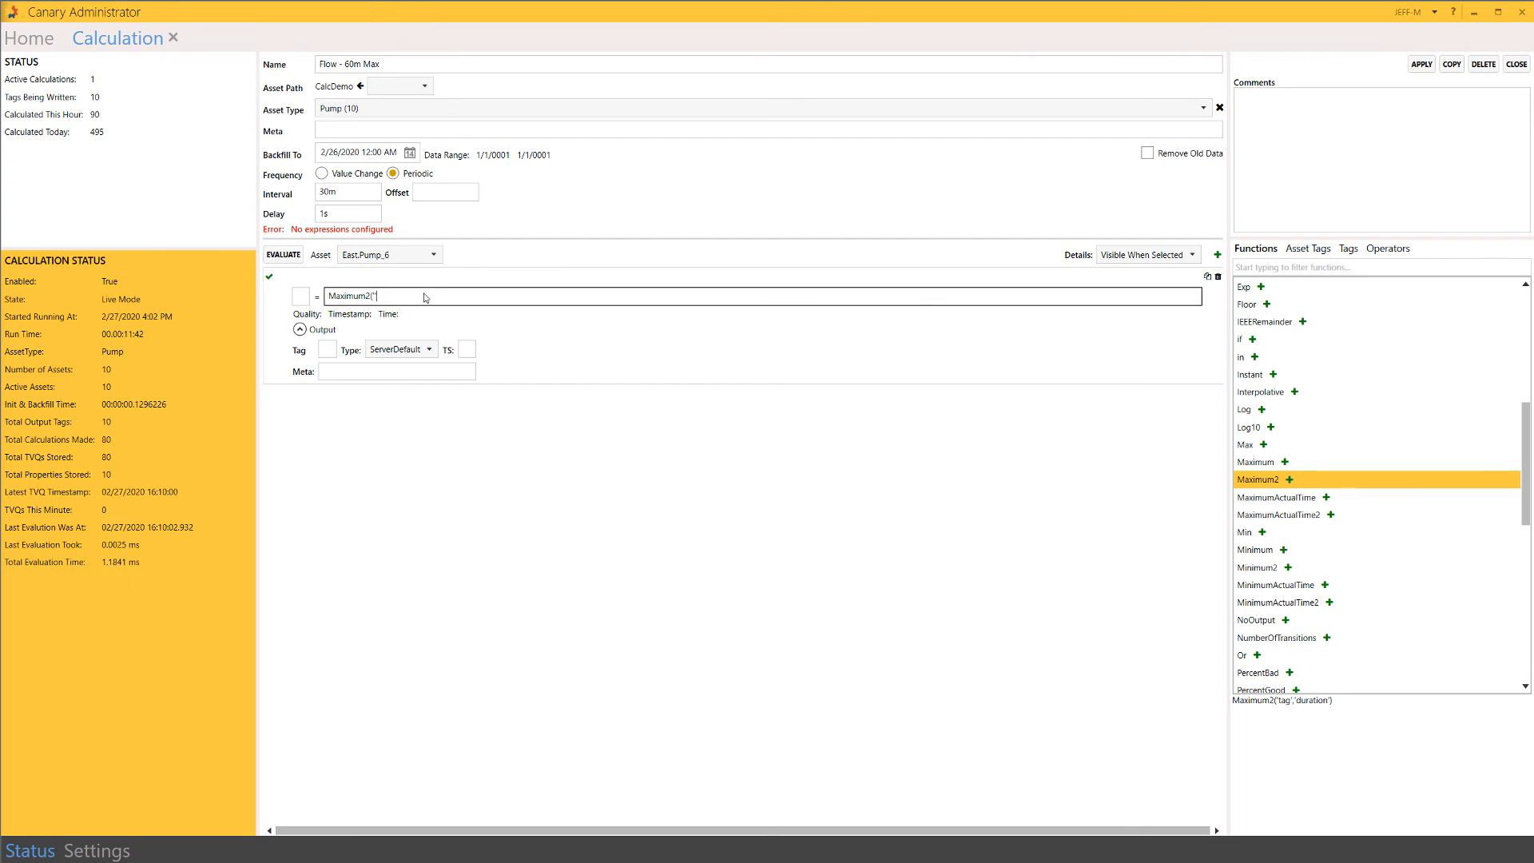
pyautogui.click(1309, 251)
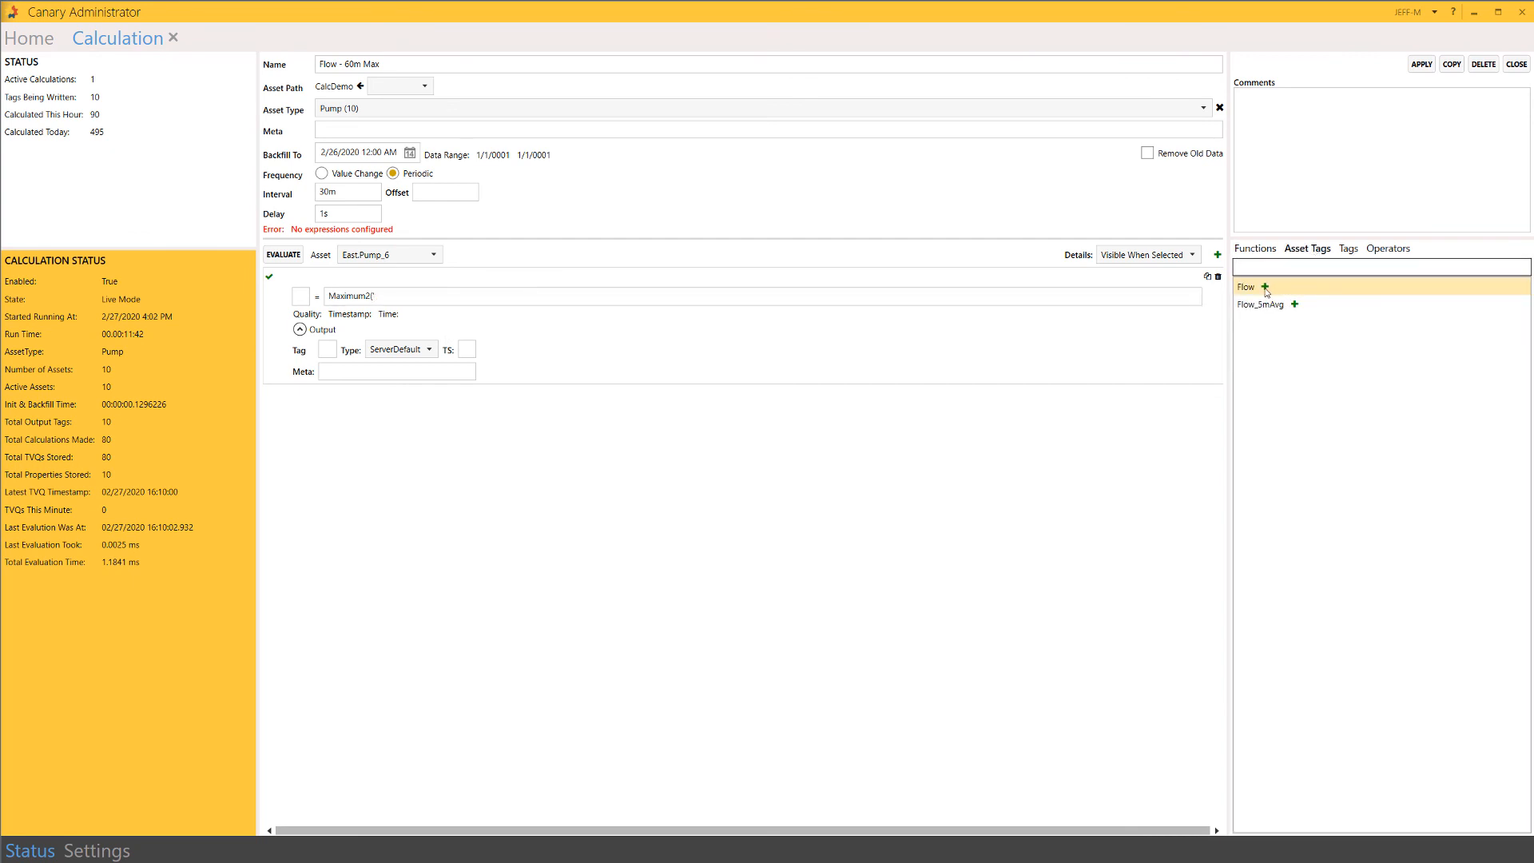
pyautogui.click(1266, 288)
pyautogui.click(379, 298)
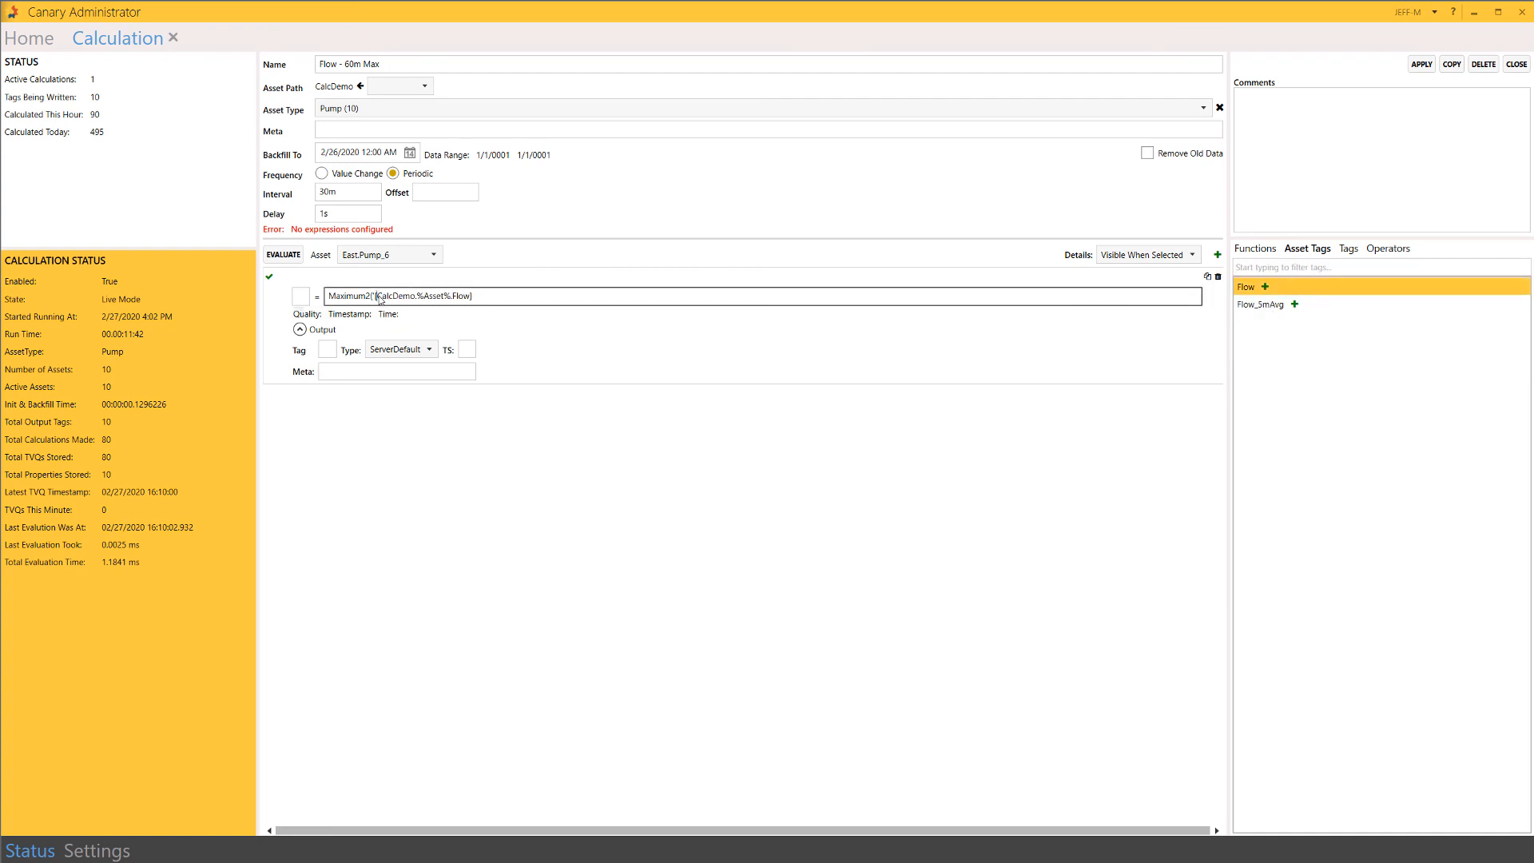
pyautogui.press('BackSpace')
pyautogui.write('60m')
# - Set the expression's output tag to DC.%Asset%.Flow_60mMax
pyautogui.click(328, 351)
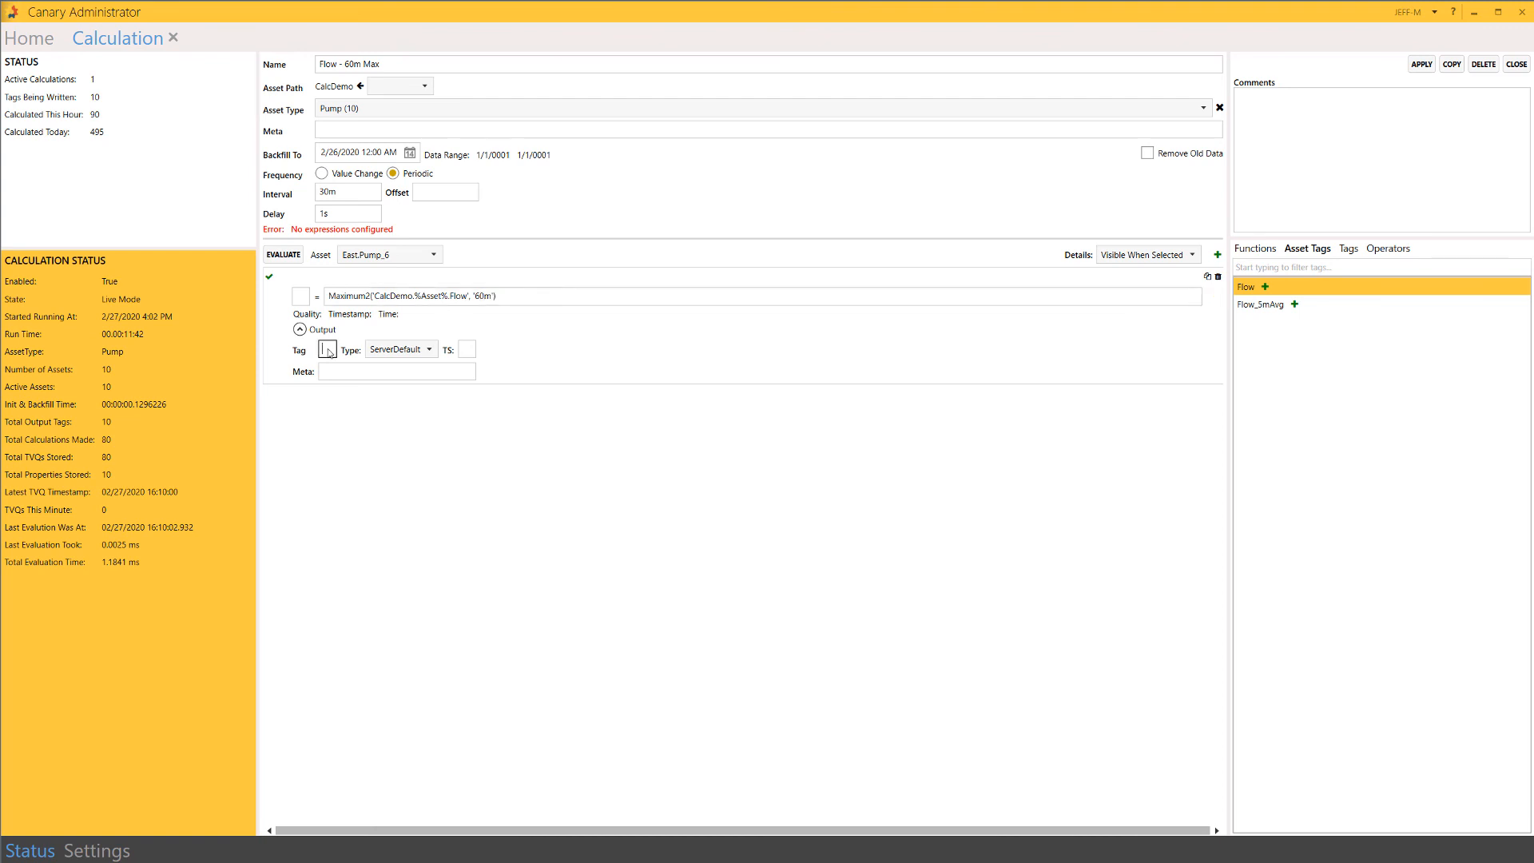
pyautogui.write('DC')
pyautogui.write('.%Asset')
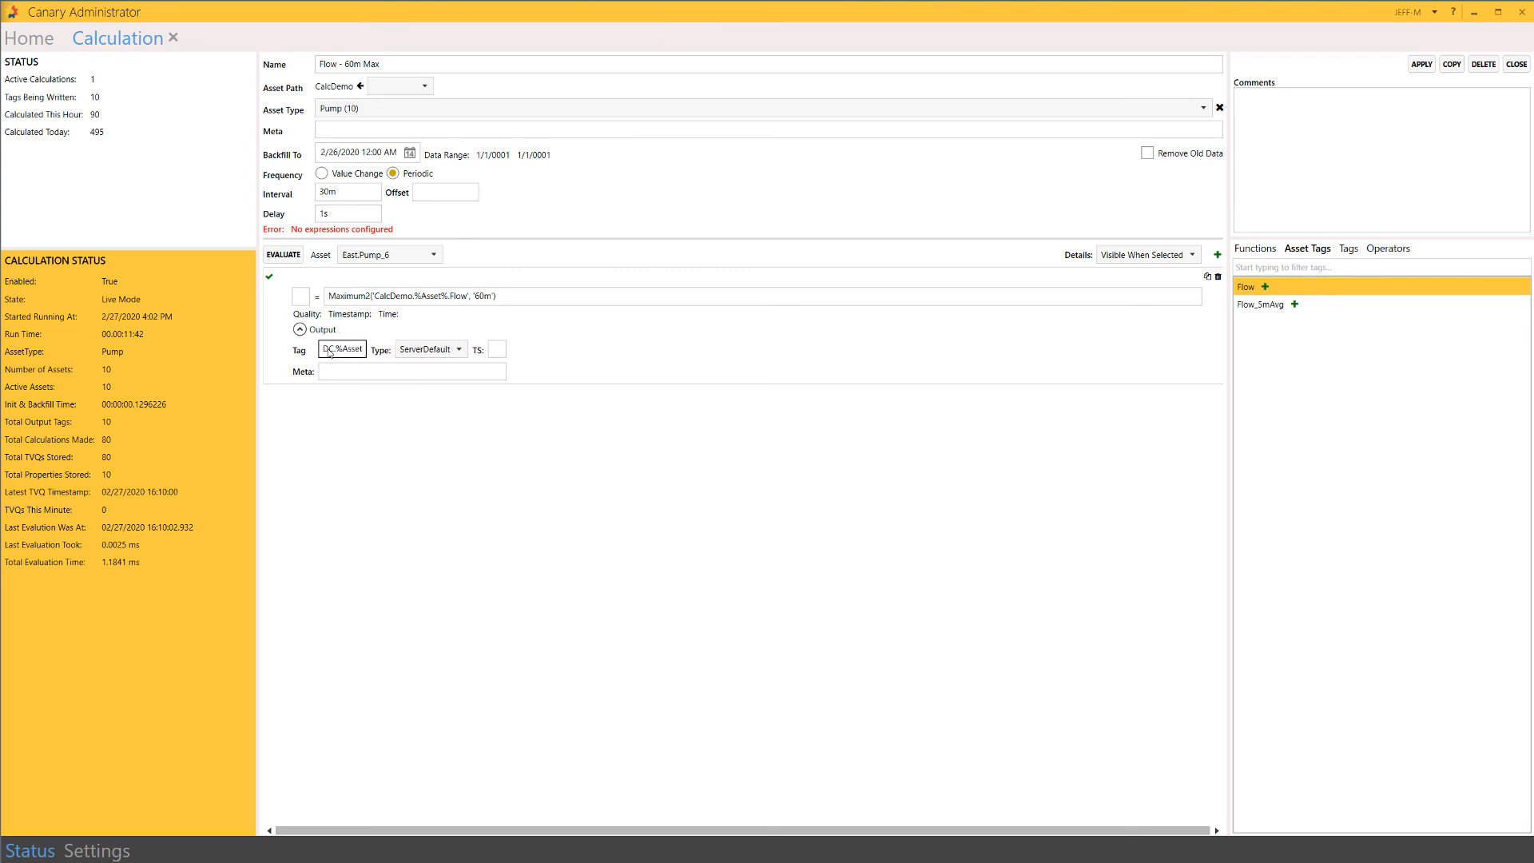
pyautogui.write('%.Flow')
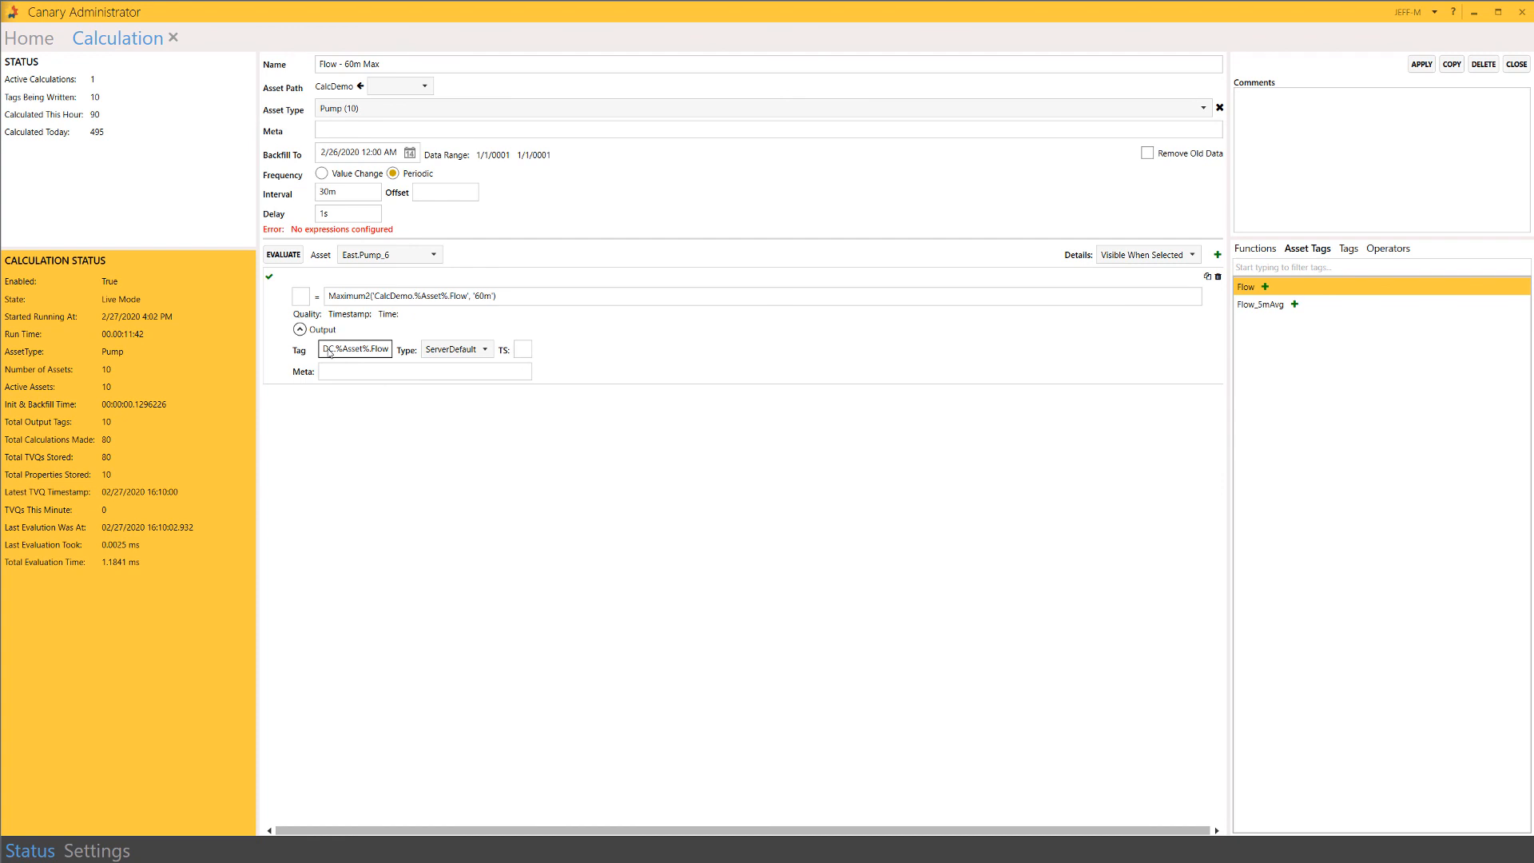
pyautogui.write('_60')
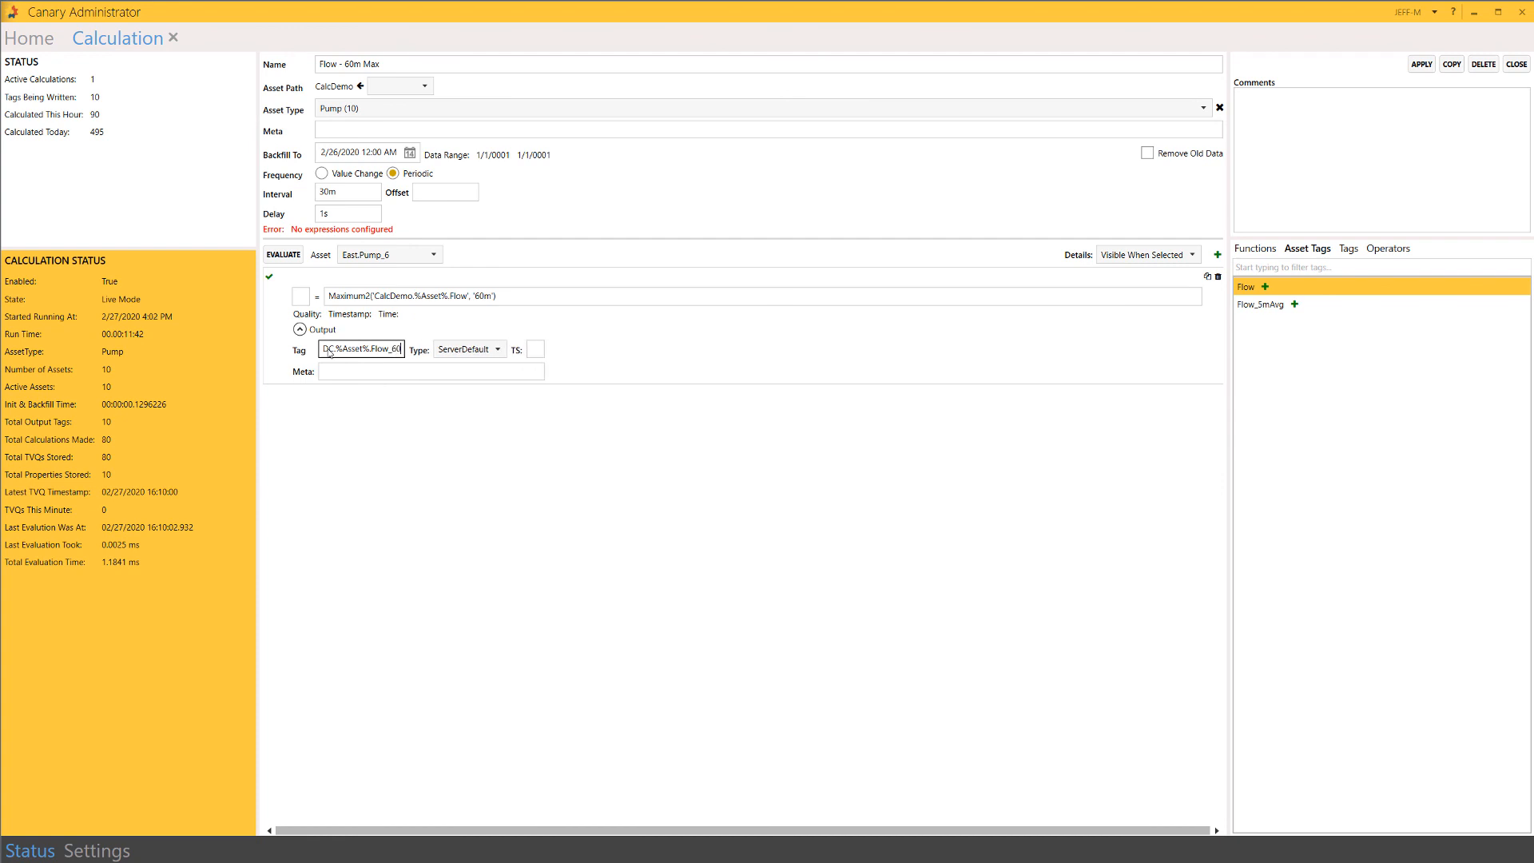
pyautogui.write('mMax')
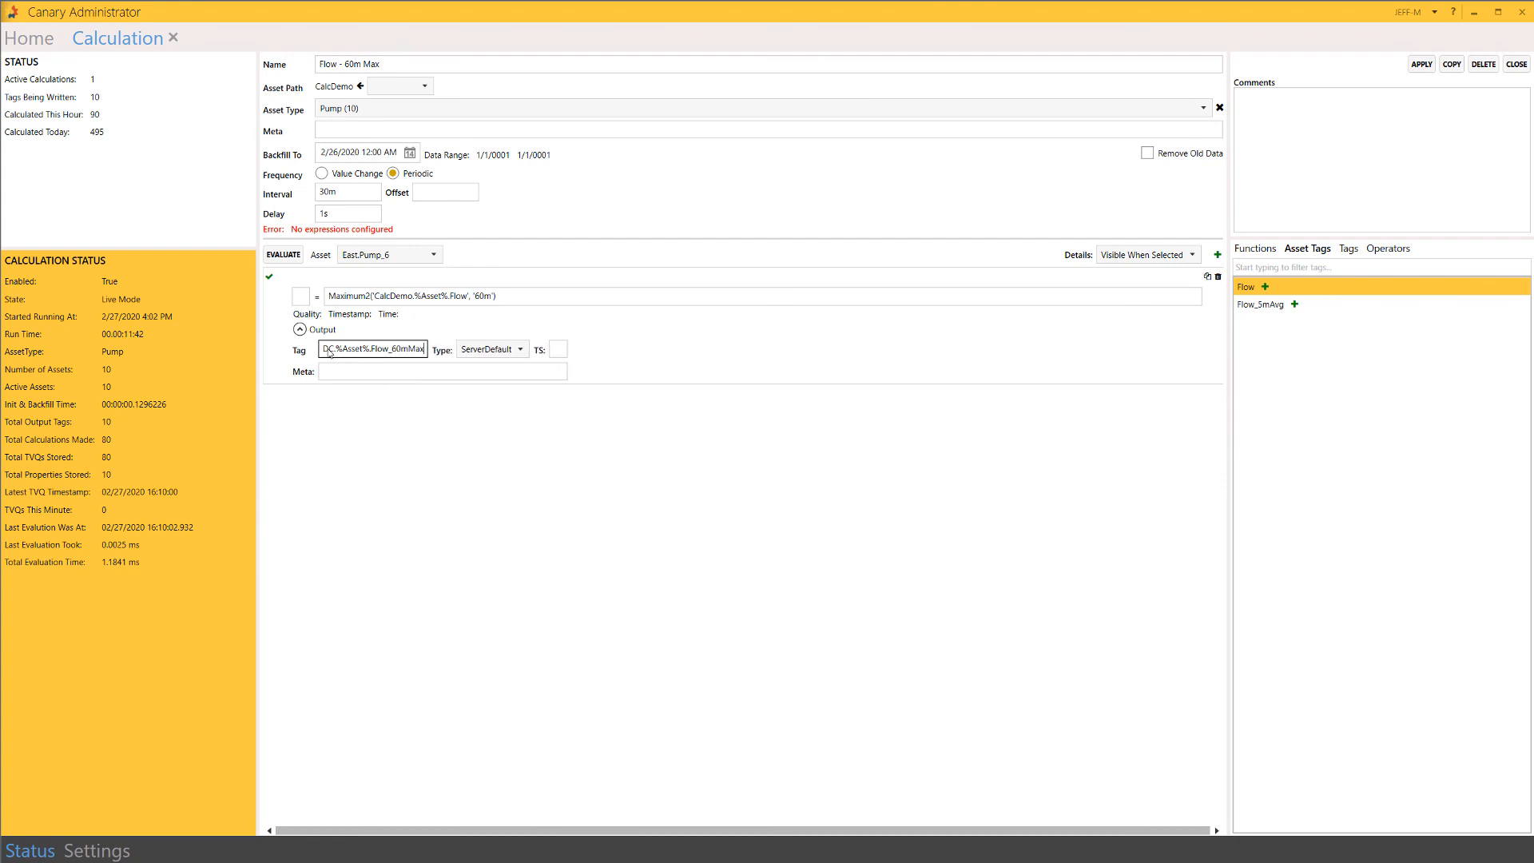
# - Evaluate the expression for East.Pump_6, West.Pump_1 and West.Pump_2 to check its results
pyautogui.click(292, 256)
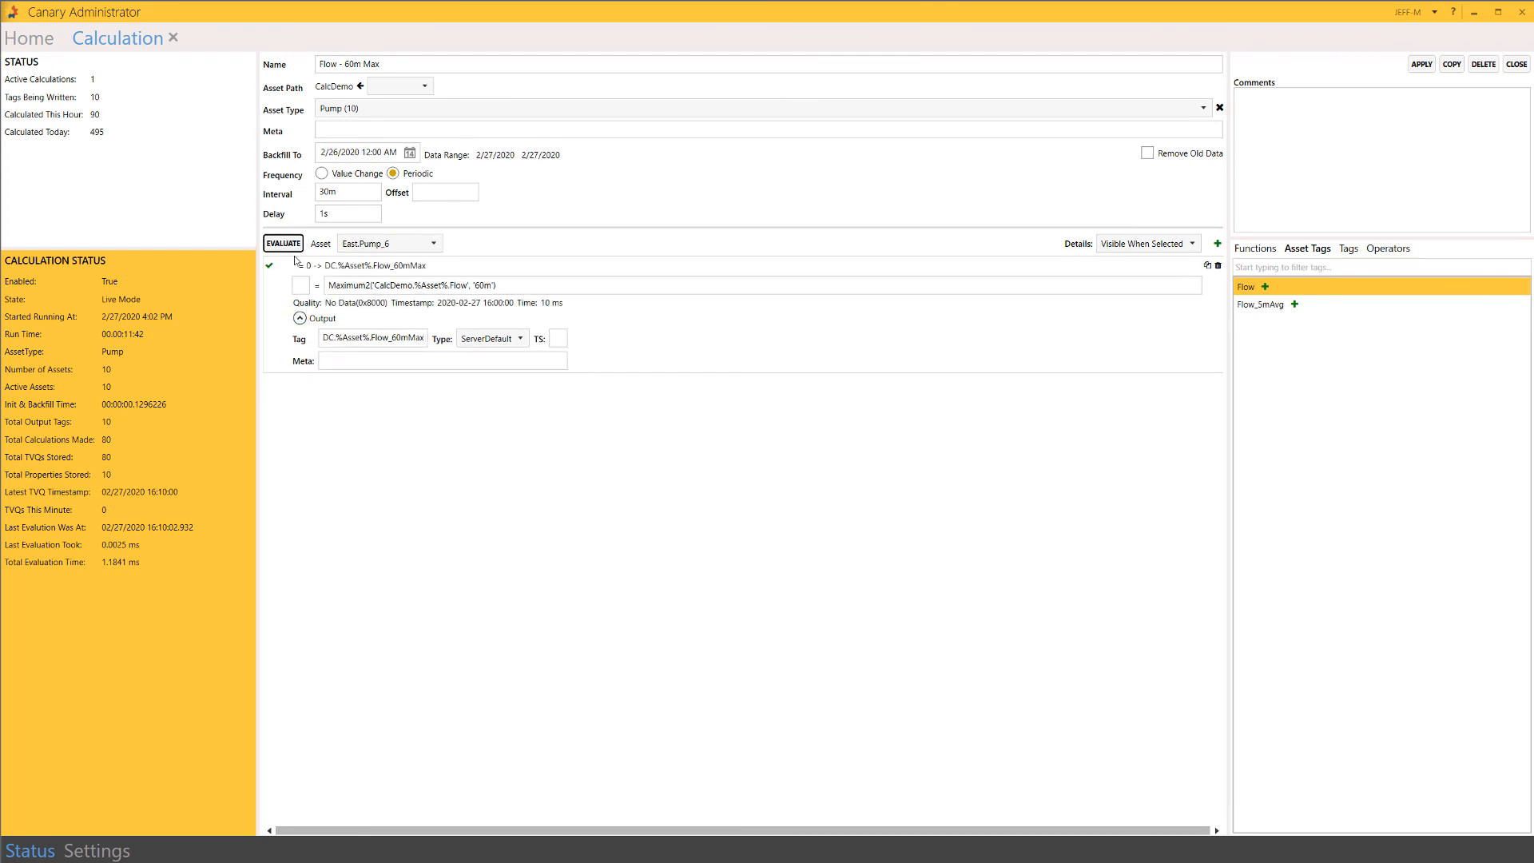
pyautogui.click(428, 249)
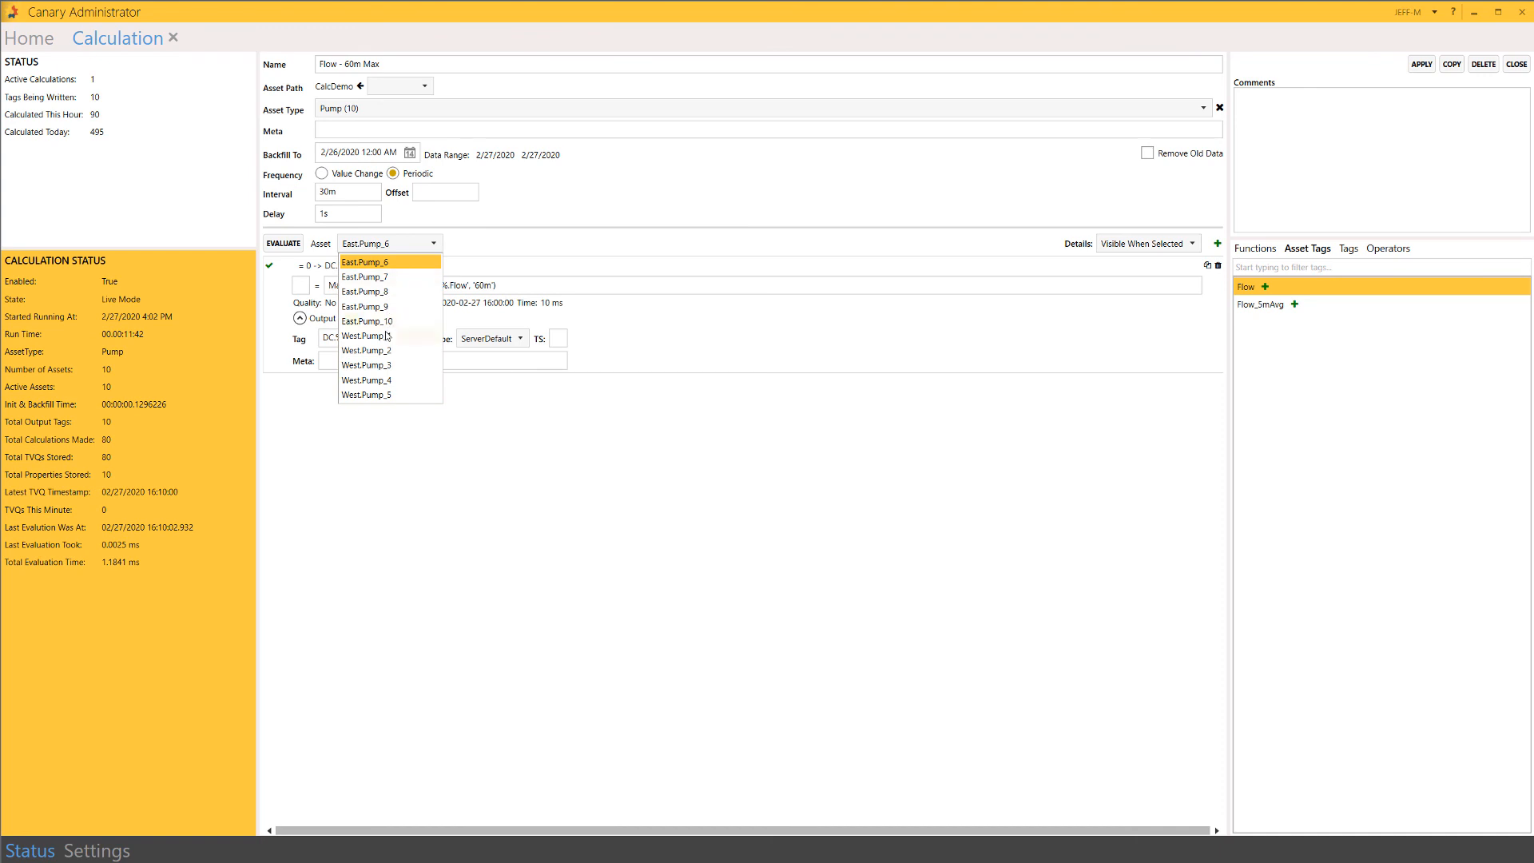
pyautogui.click(386, 336)
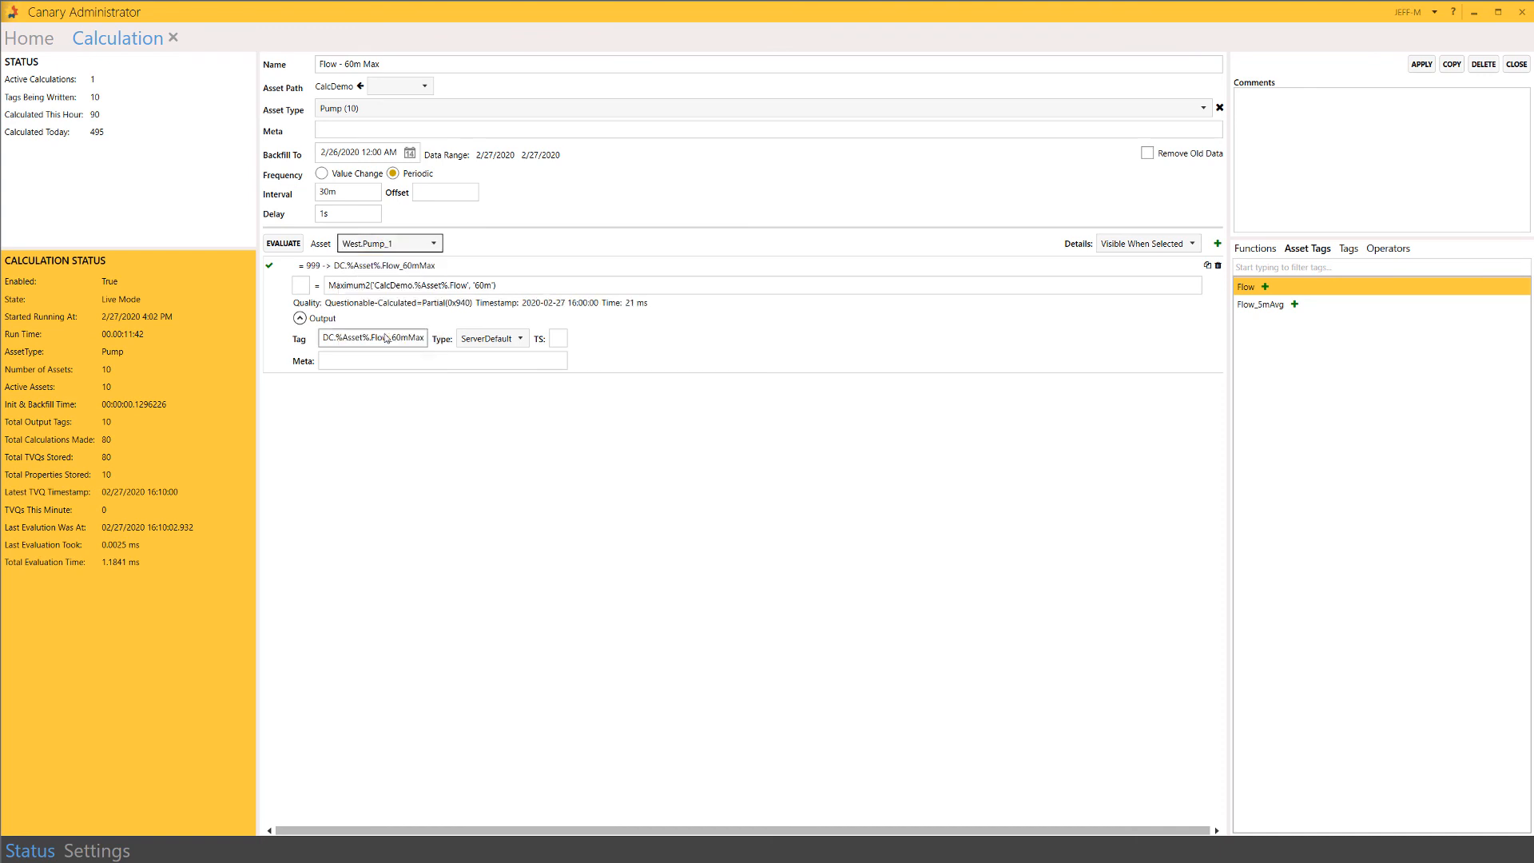
pyautogui.click(434, 242)
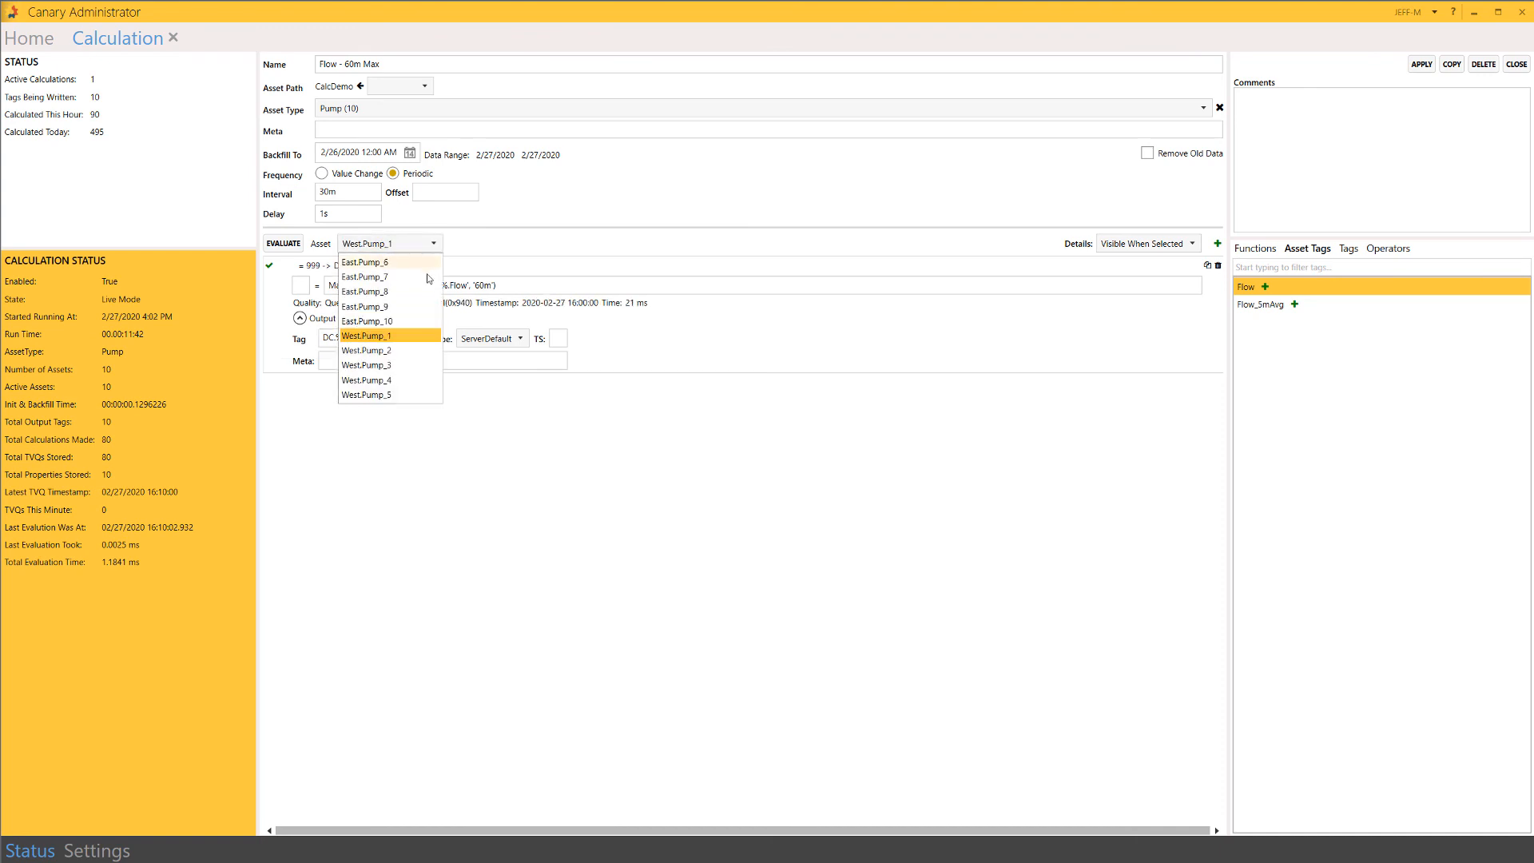
pyautogui.click(411, 352)
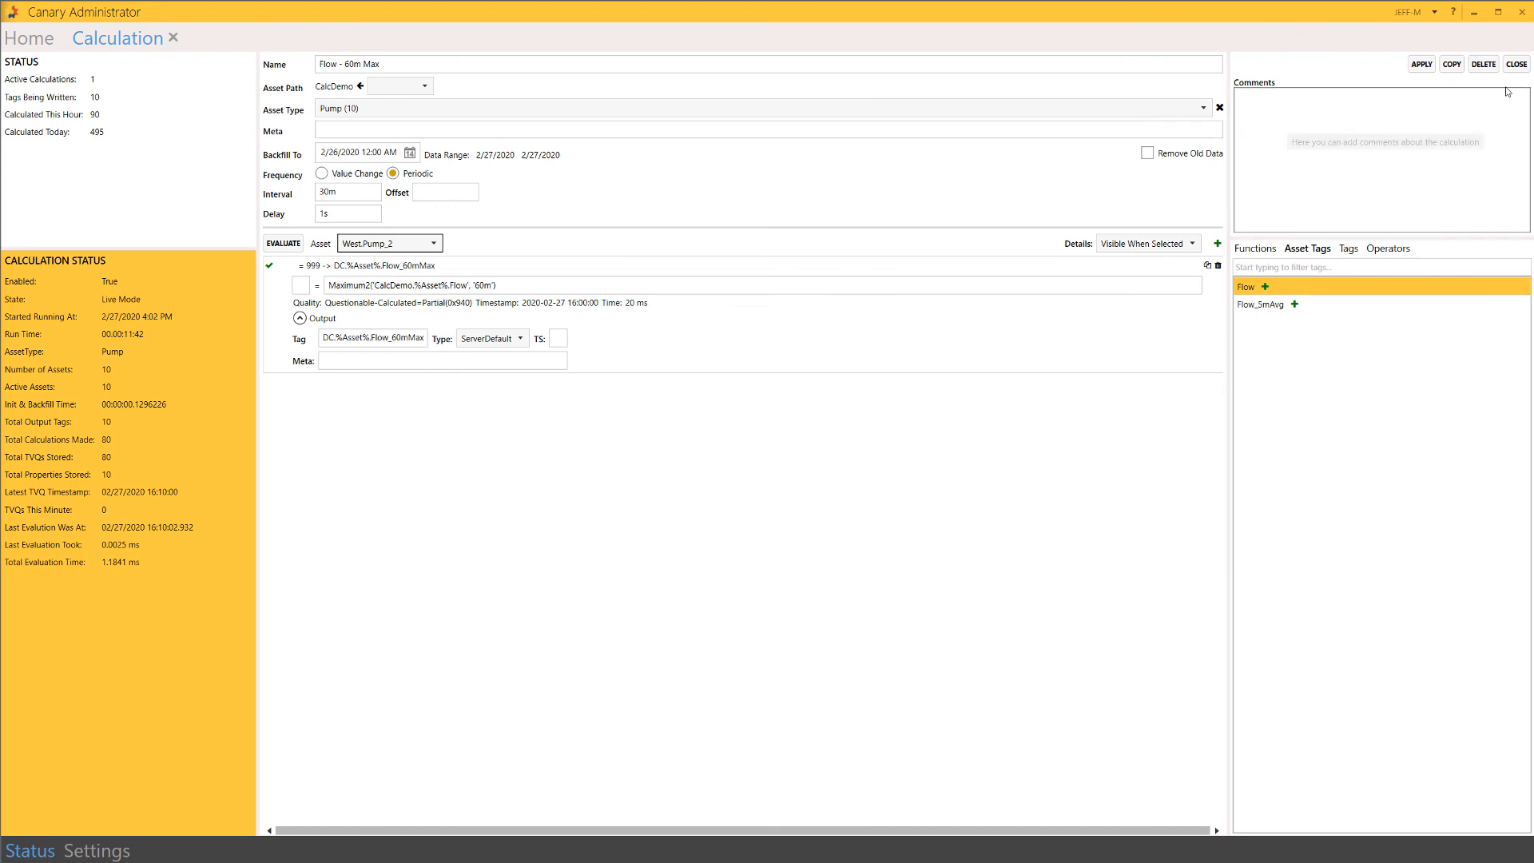
# - Apply and close the Flow - 60m Max calculation, and start it from the calculation list
pyautogui.click(1507, 92)
pyautogui.click(1422, 64)
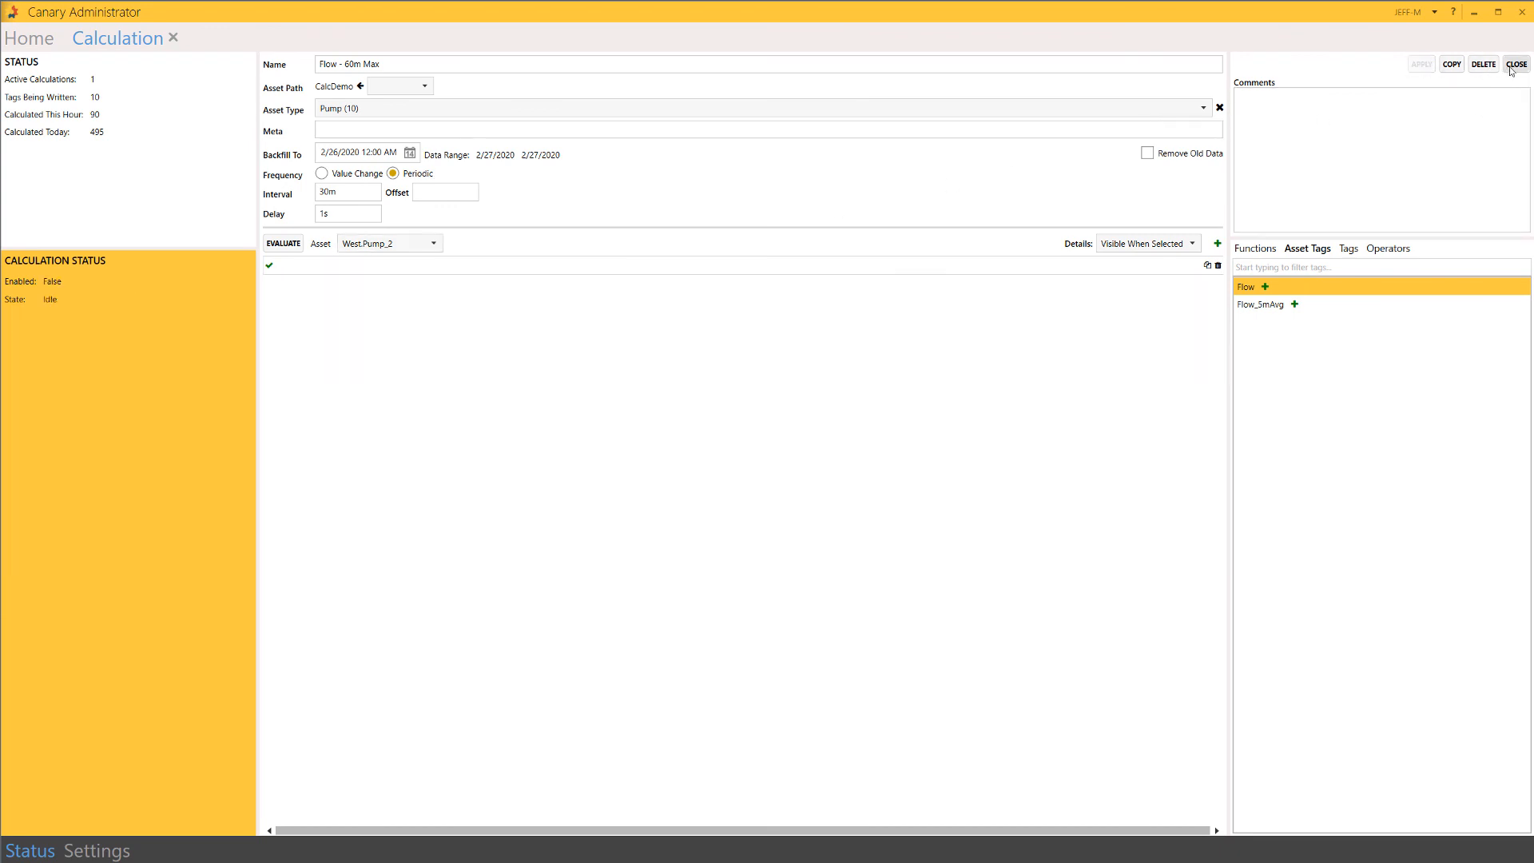
pyautogui.click(1511, 68)
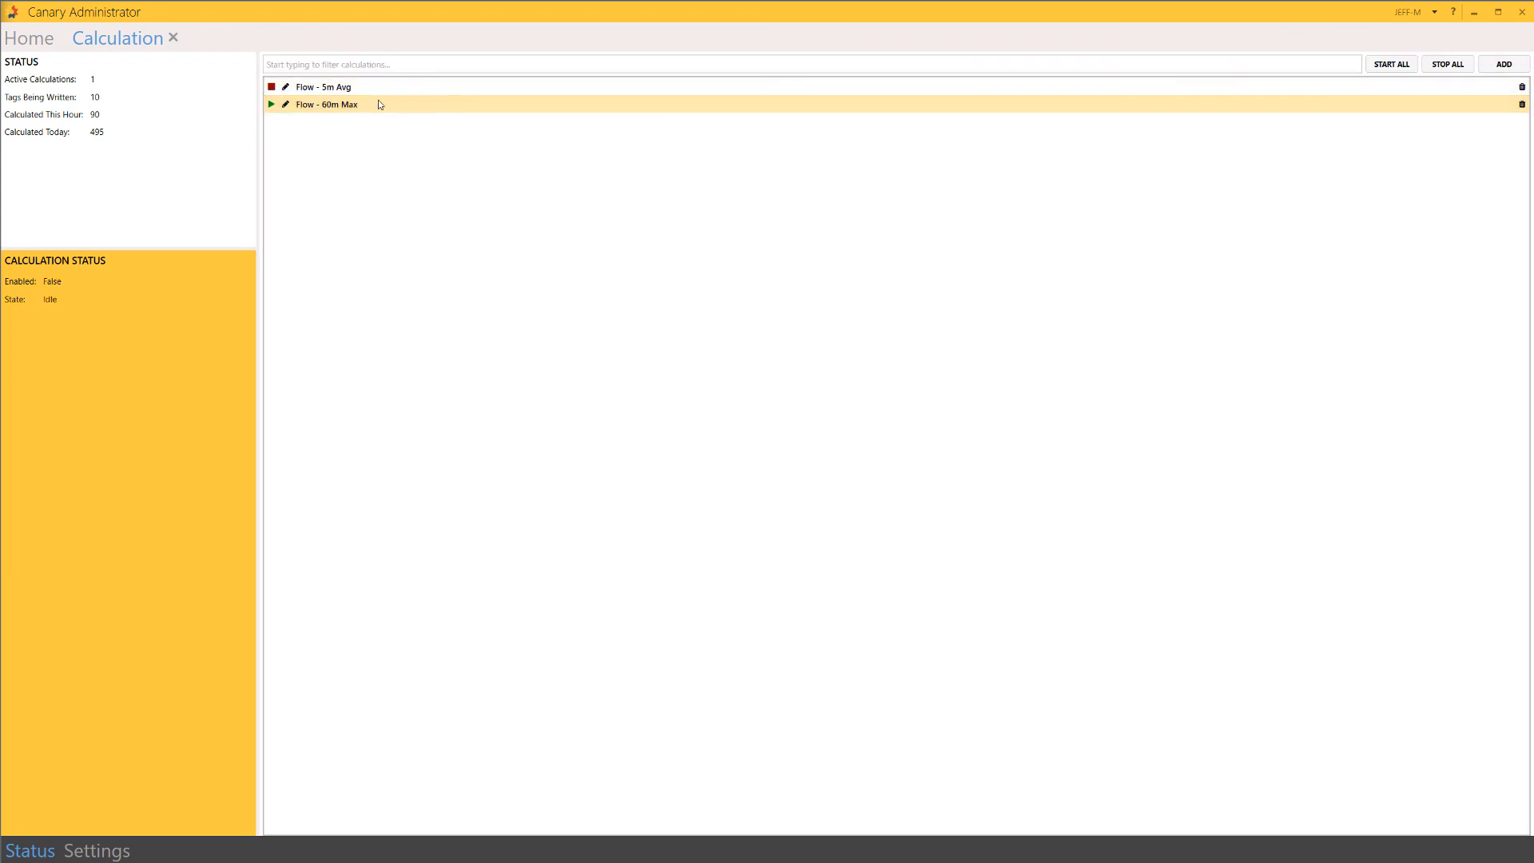
pyautogui.click(272, 104)
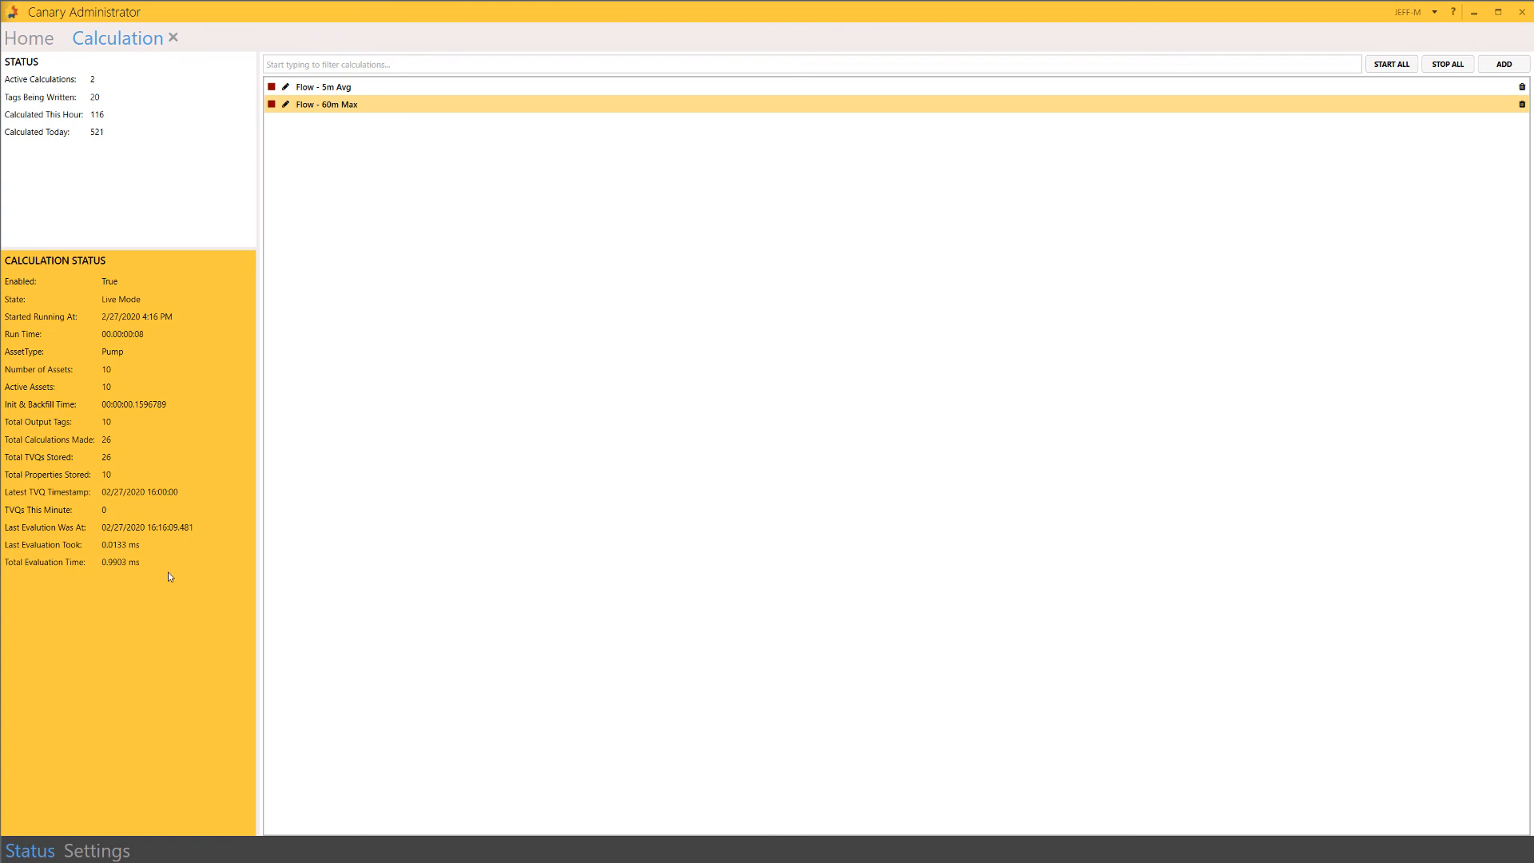
# - Add a calculation named "Branch Flow Average" with asset path CalcDemo and asset type Branch
pyautogui.click(1505, 66)
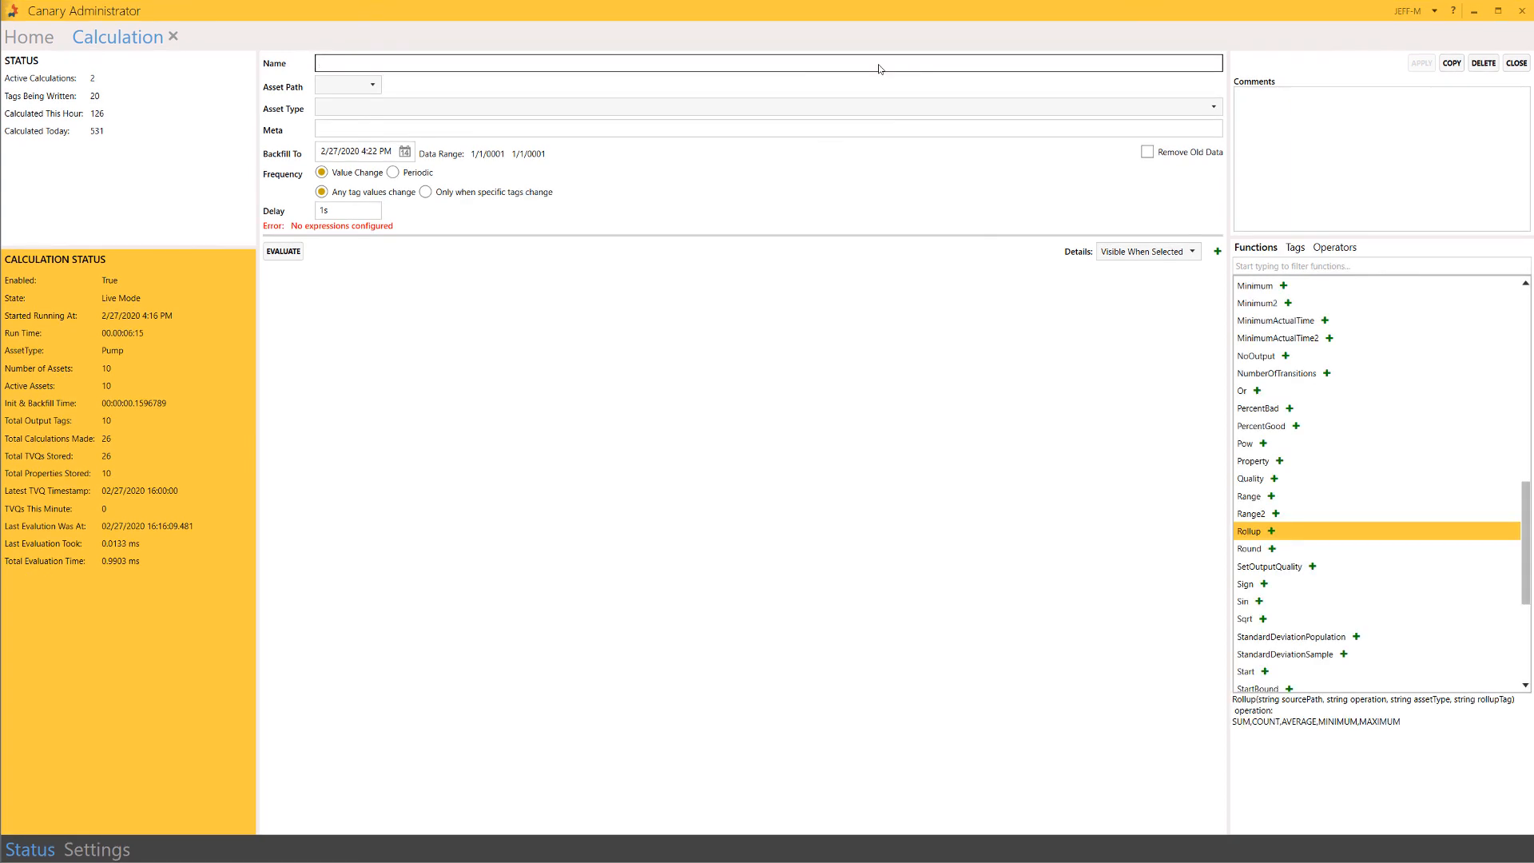
pyautogui.write('Branch Flow Average')
pyautogui.click(372, 92)
pyautogui.click(368, 104)
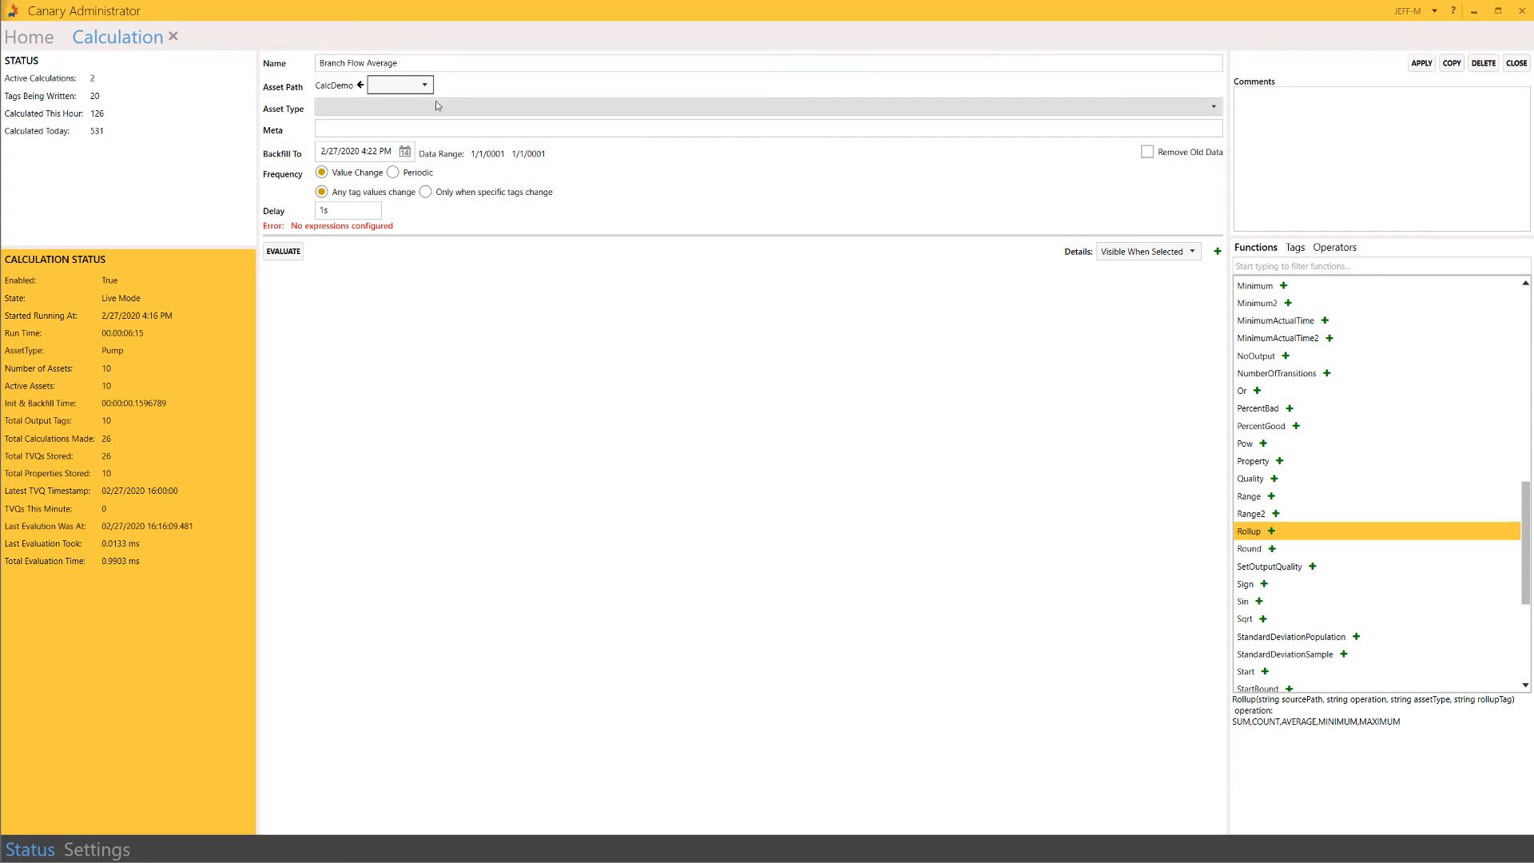
pyautogui.click(1196, 113)
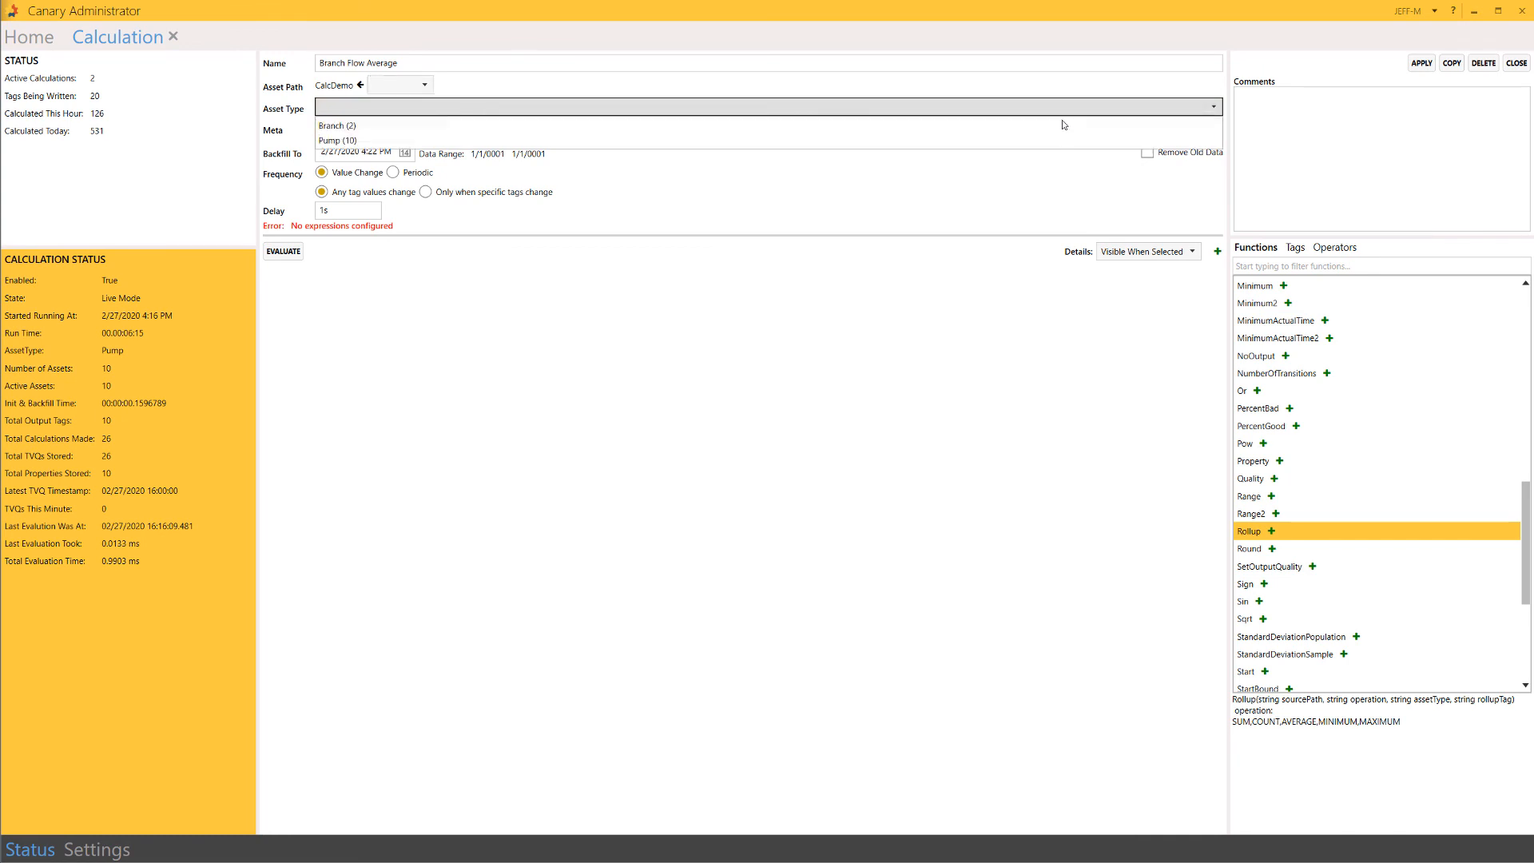
pyautogui.click(1012, 126)
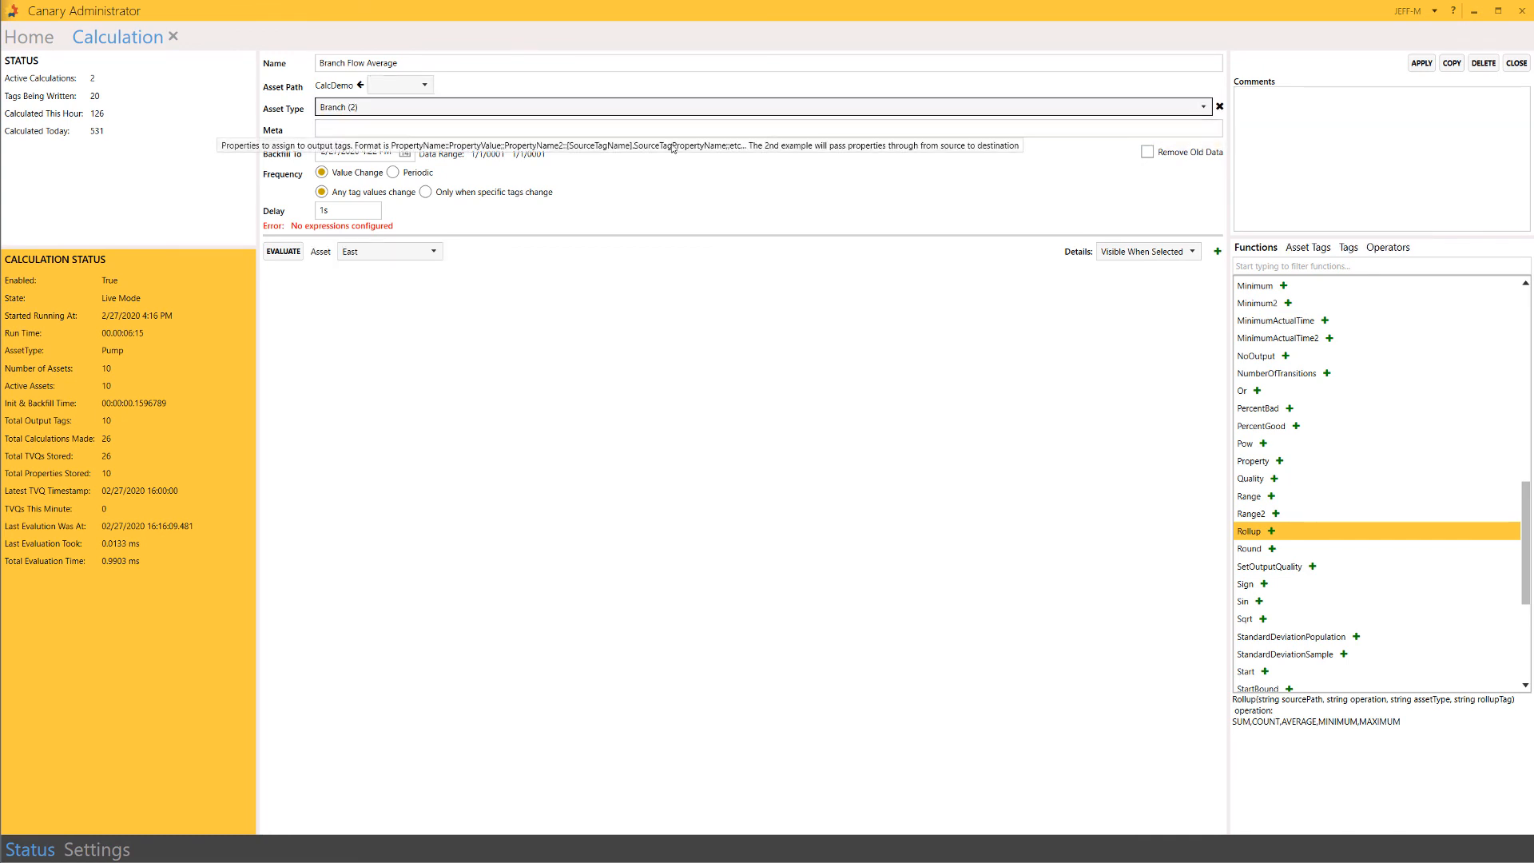
# - Make the Branch Flow Average calculation run periodically at a 30s interval
pyautogui.click(393, 173)
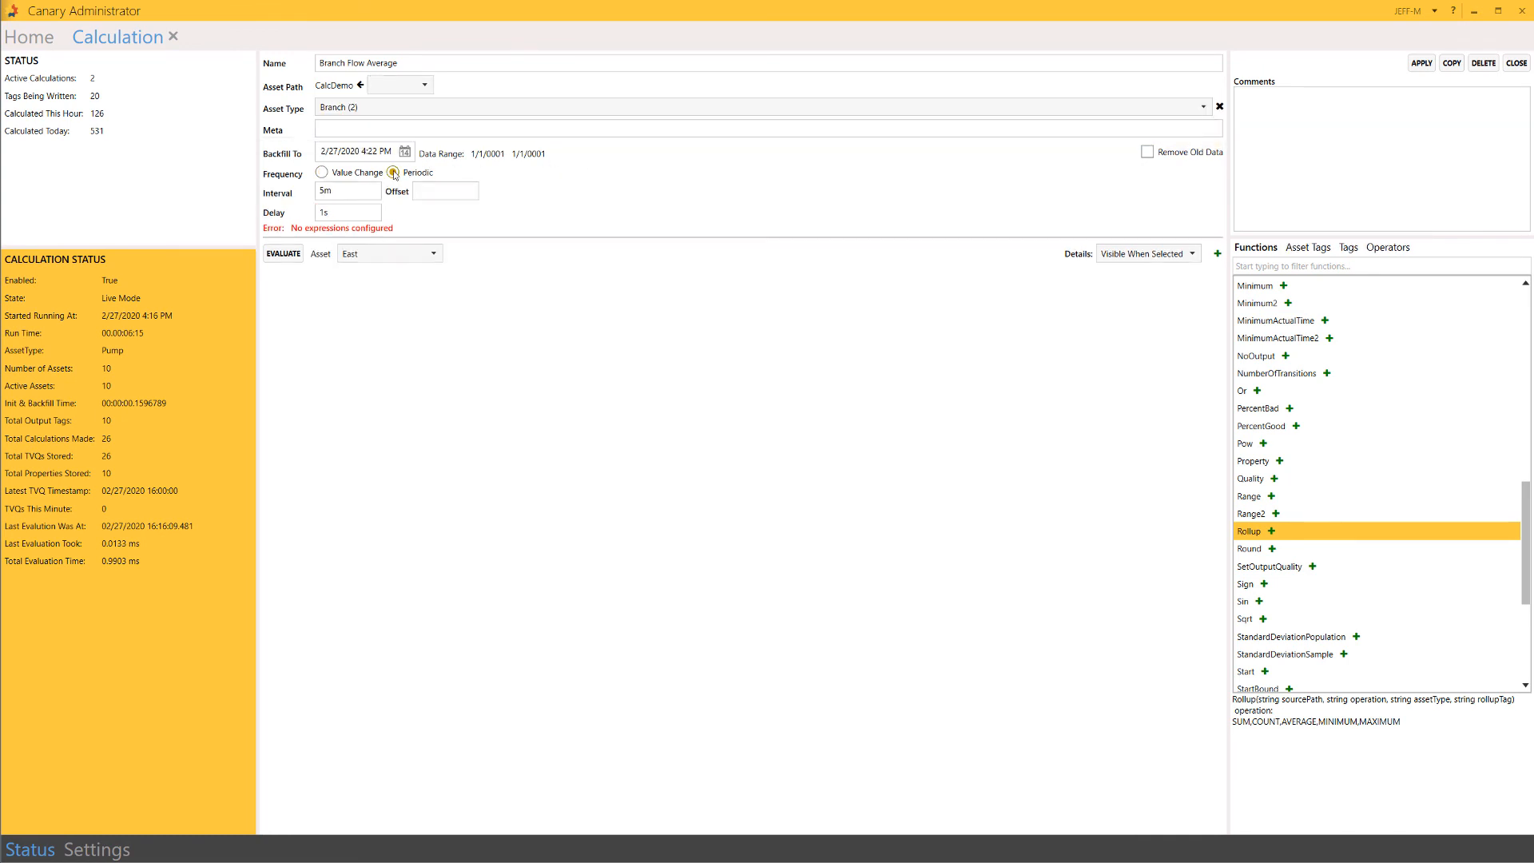
pyautogui.click(332, 192)
pyautogui.moveTo(332, 191); pyautogui.dragTo(308, 196)
pyautogui.write('30s')
# - Add an expression using the Rollup function: Rollup('CalcDemo.%Asset%', 'Average', 'Pump', 'Flow')
pyautogui.click(1218, 253)
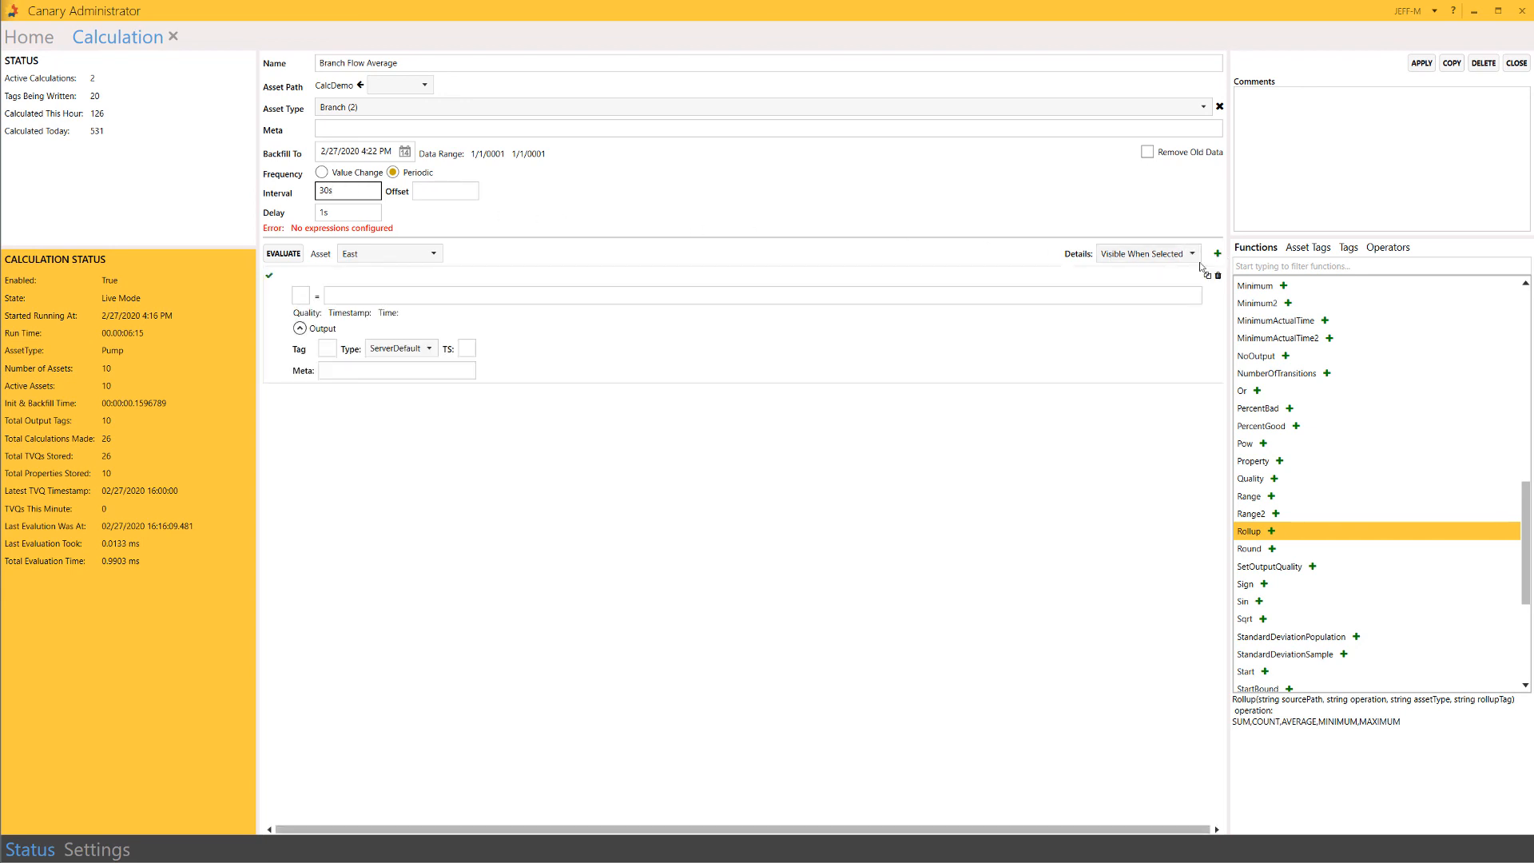
pyautogui.click(389, 300)
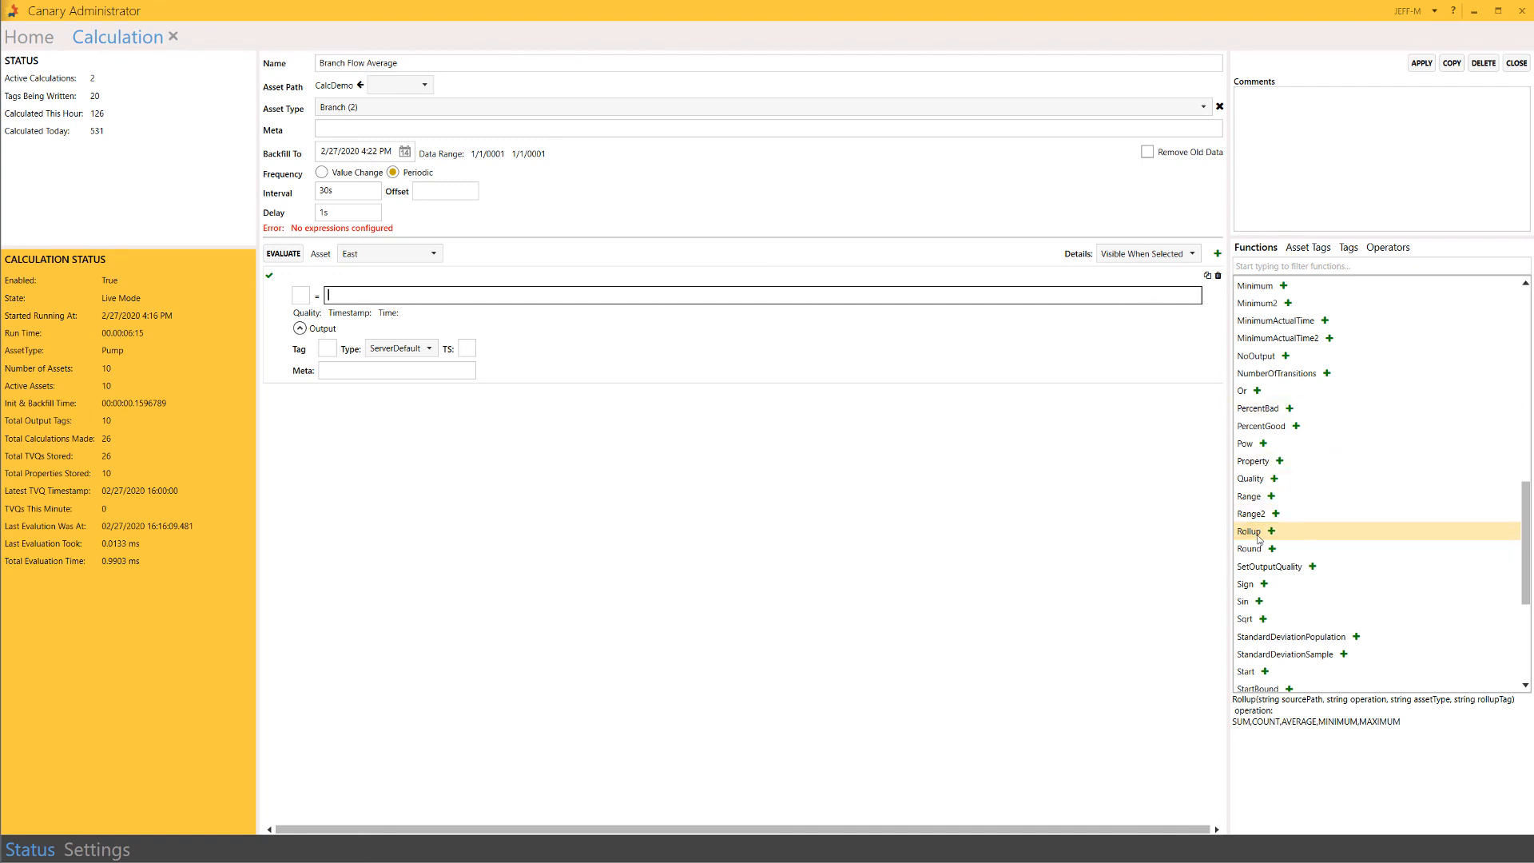
pyautogui.click(1272, 533)
pyautogui.click(357, 299)
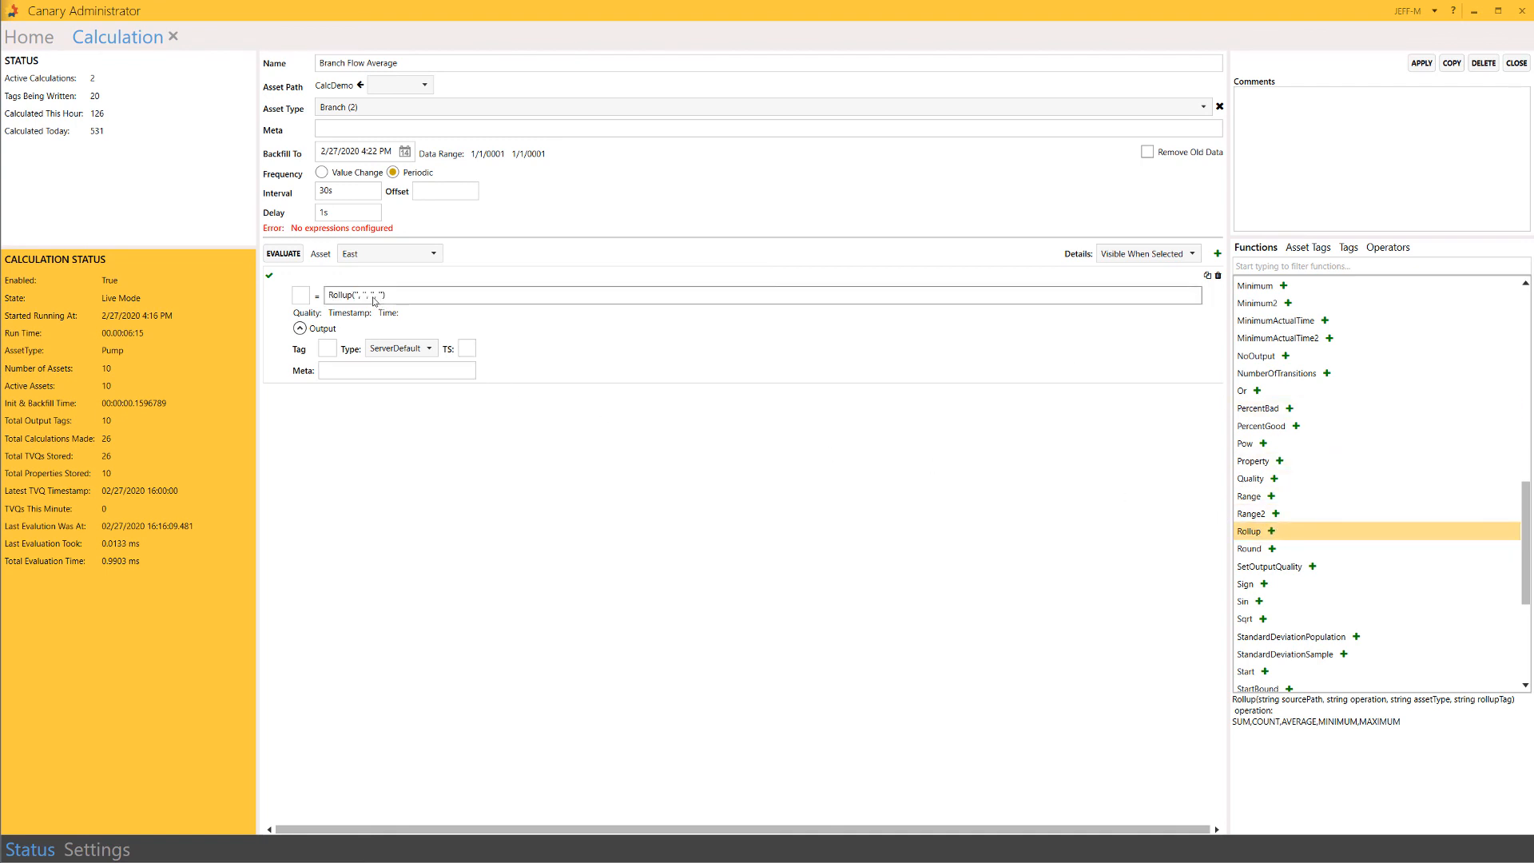
pyautogui.click(358, 300)
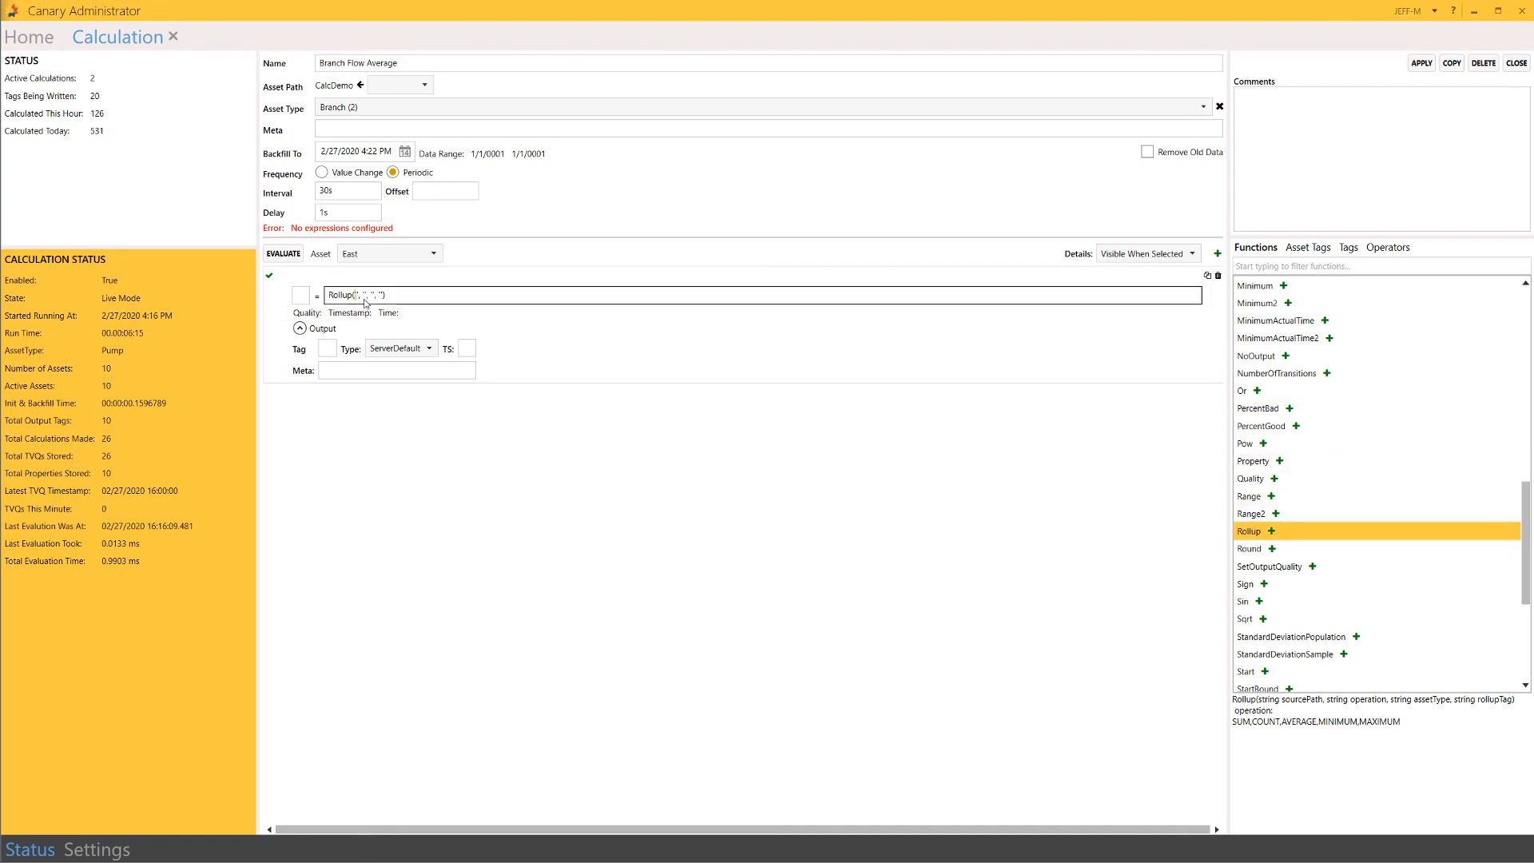
pyautogui.write('C')
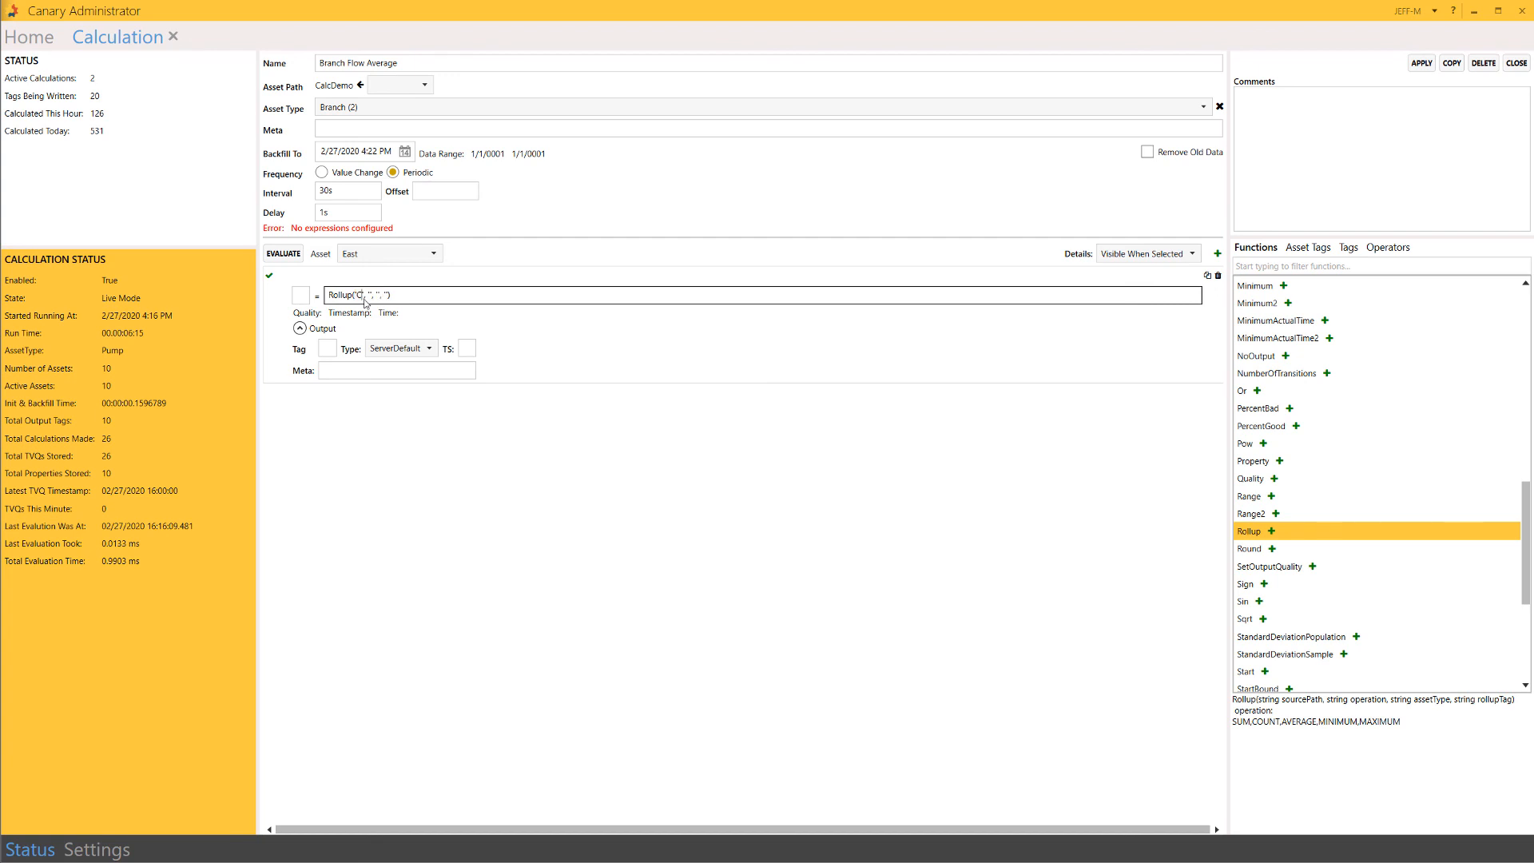
pyautogui.write("alcDemo.%Asset%', 'Average', 'Pump', 'Flow")
# - Set the Rollup expression's output tag to DC.%Asset%.Flow_Avg
pyautogui.click(326, 349)
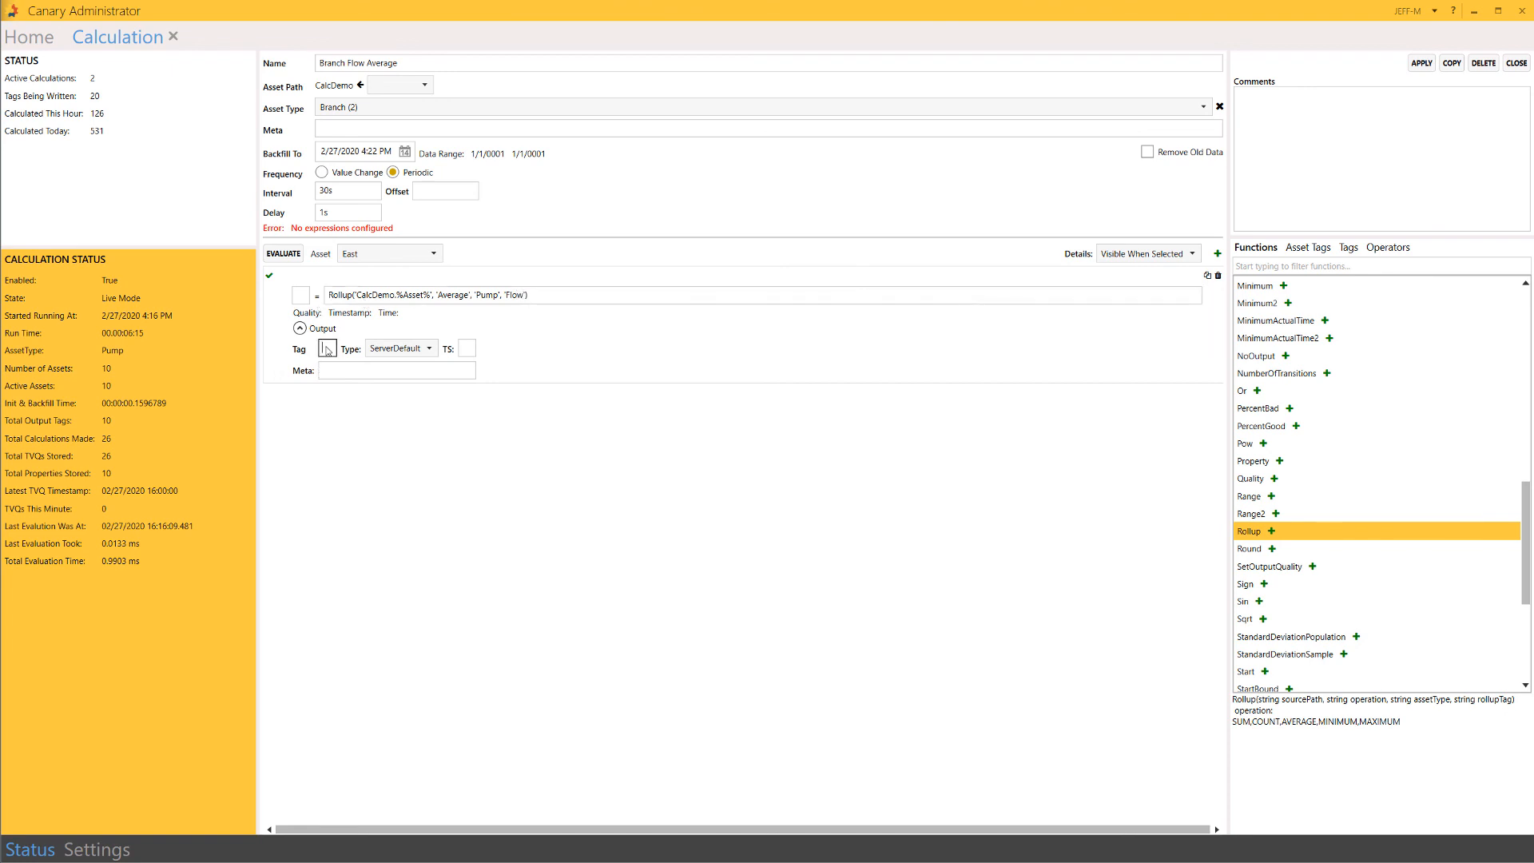
pyautogui.write('BC')
pyautogui.write('.%Asset')
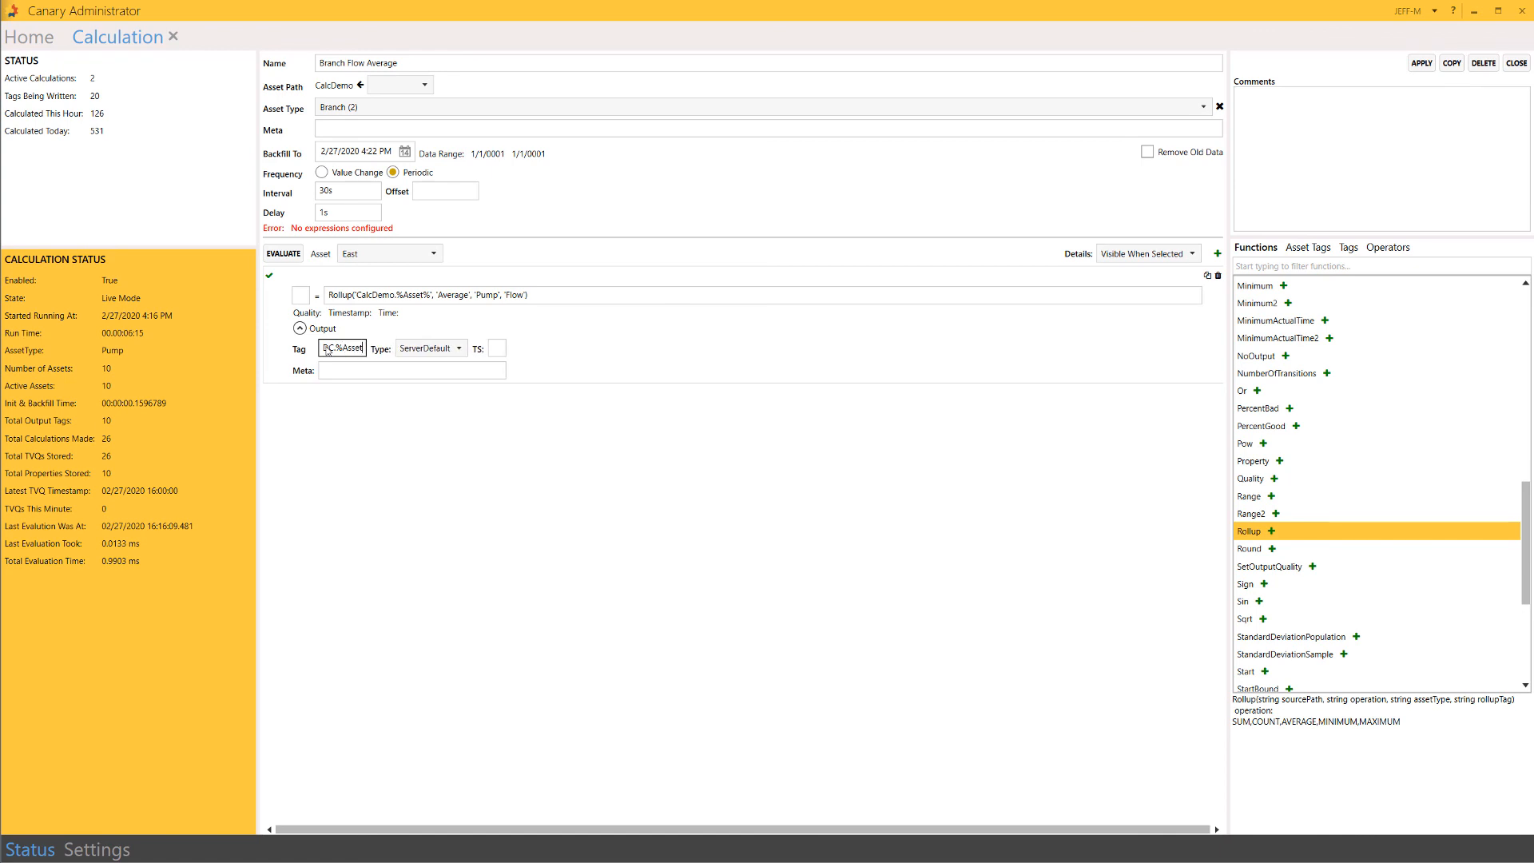
pyautogui.write('%')
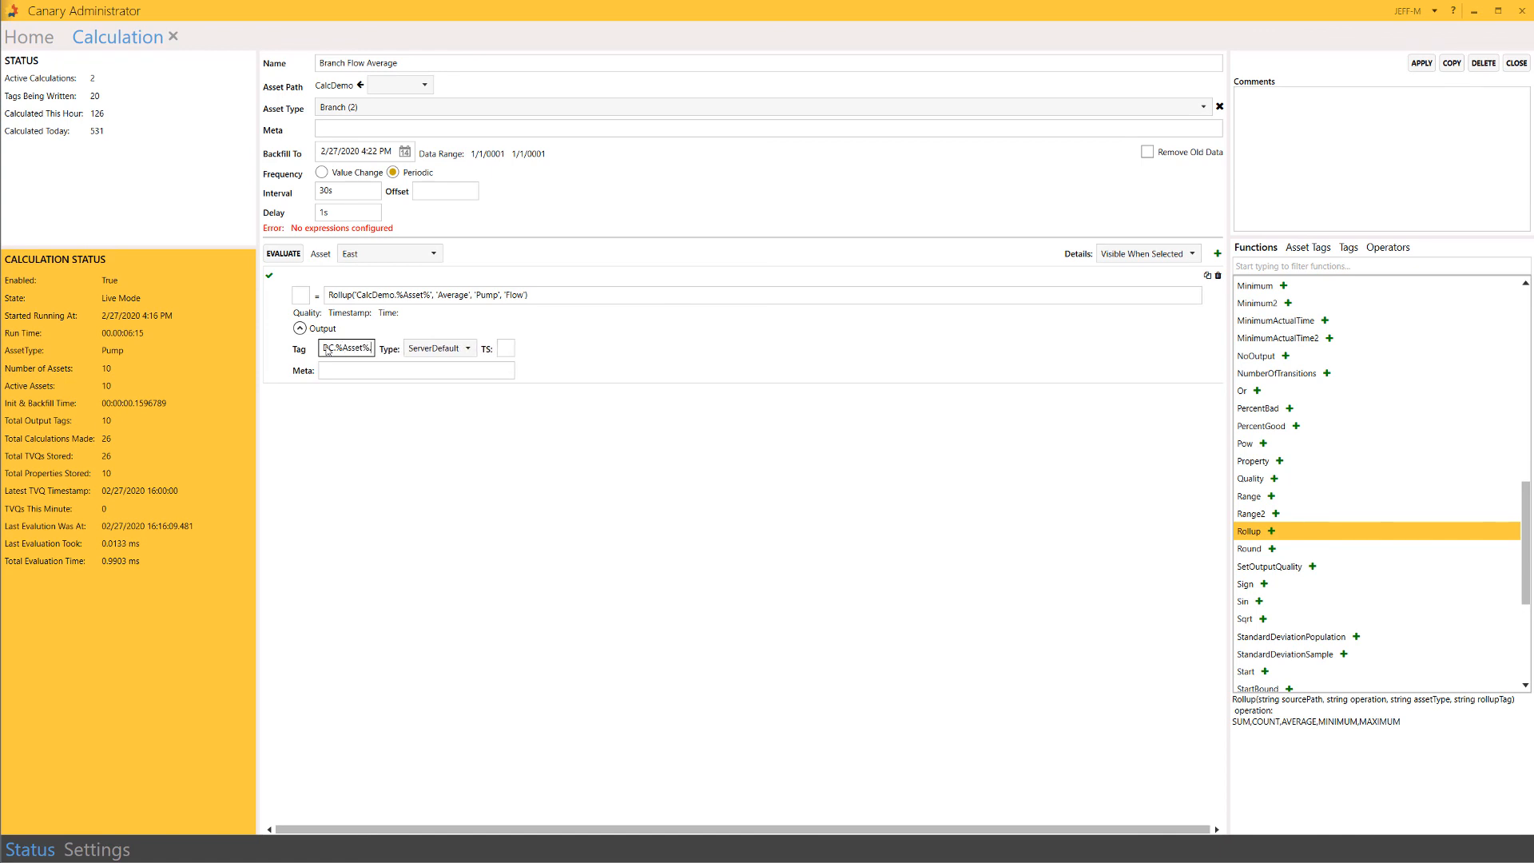
pyautogui.write('.Flow')
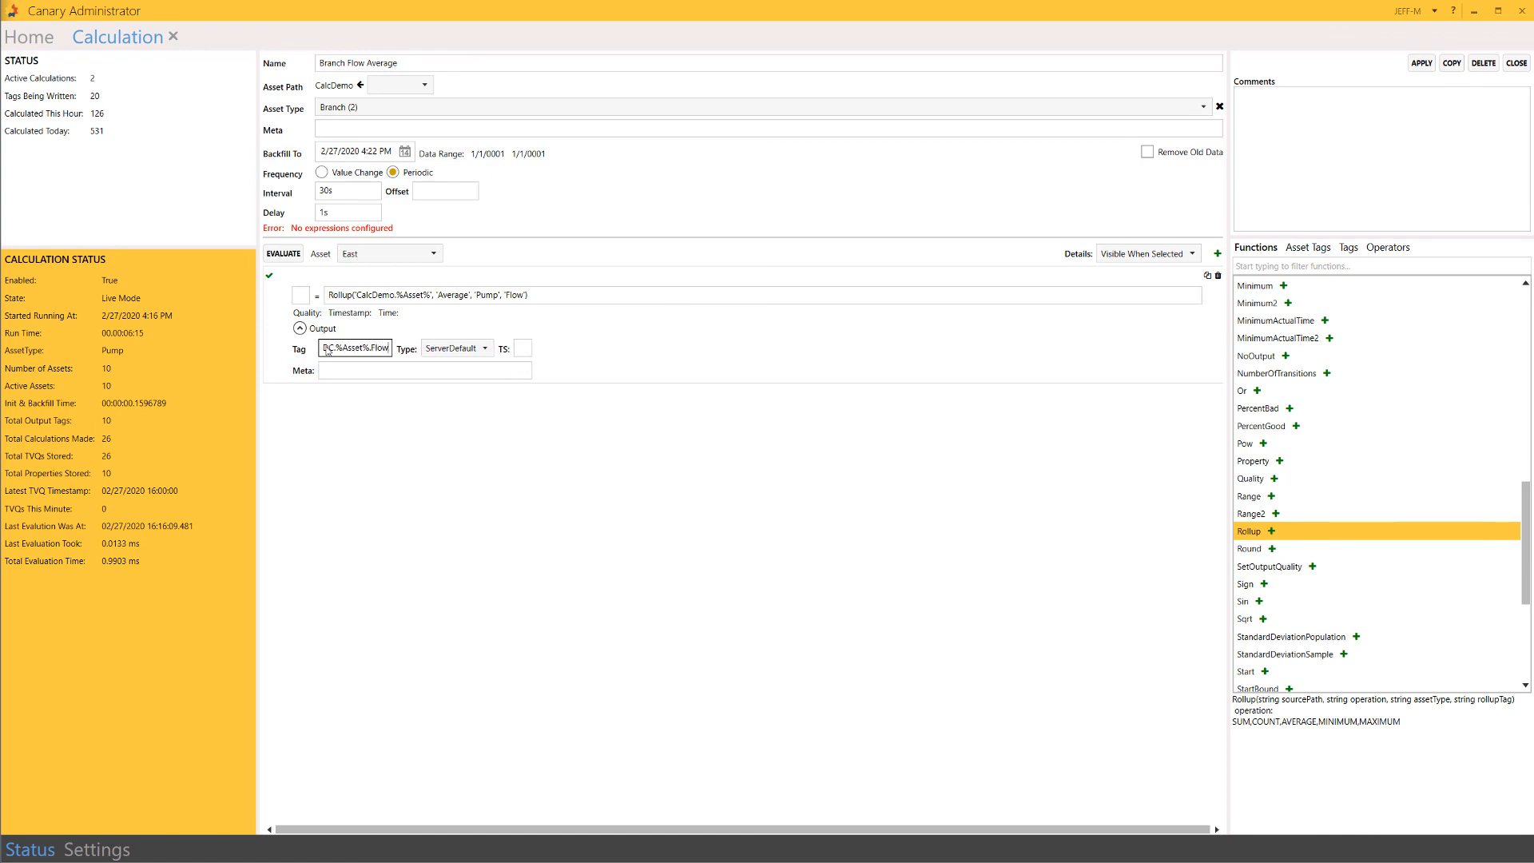
pyautogui.write('_Avg')
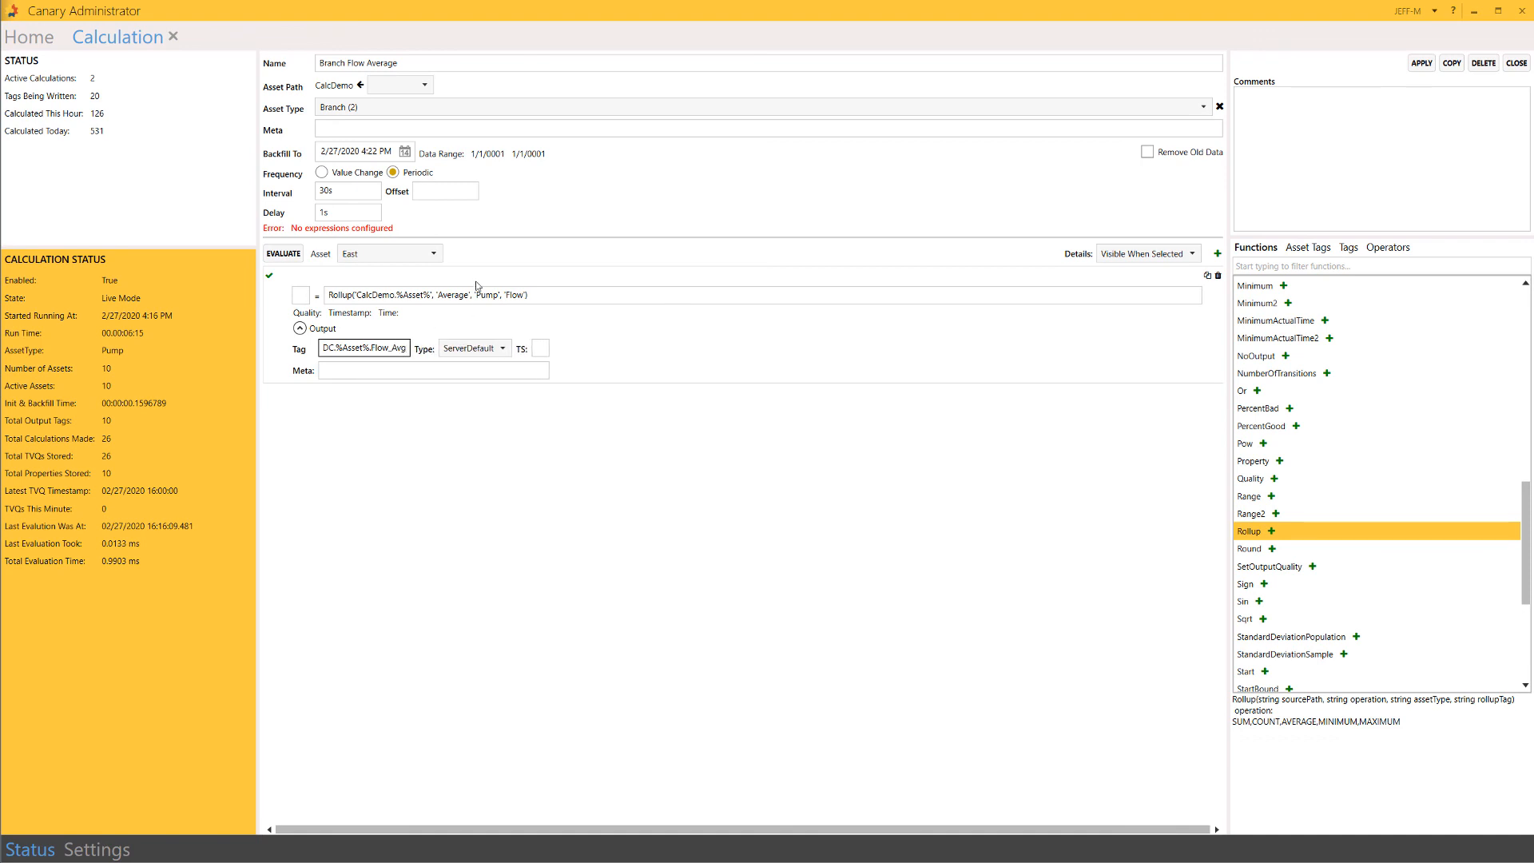
# - Evaluate the Rollup expression for the East and West branches to check its results
pyautogui.click(292, 255)
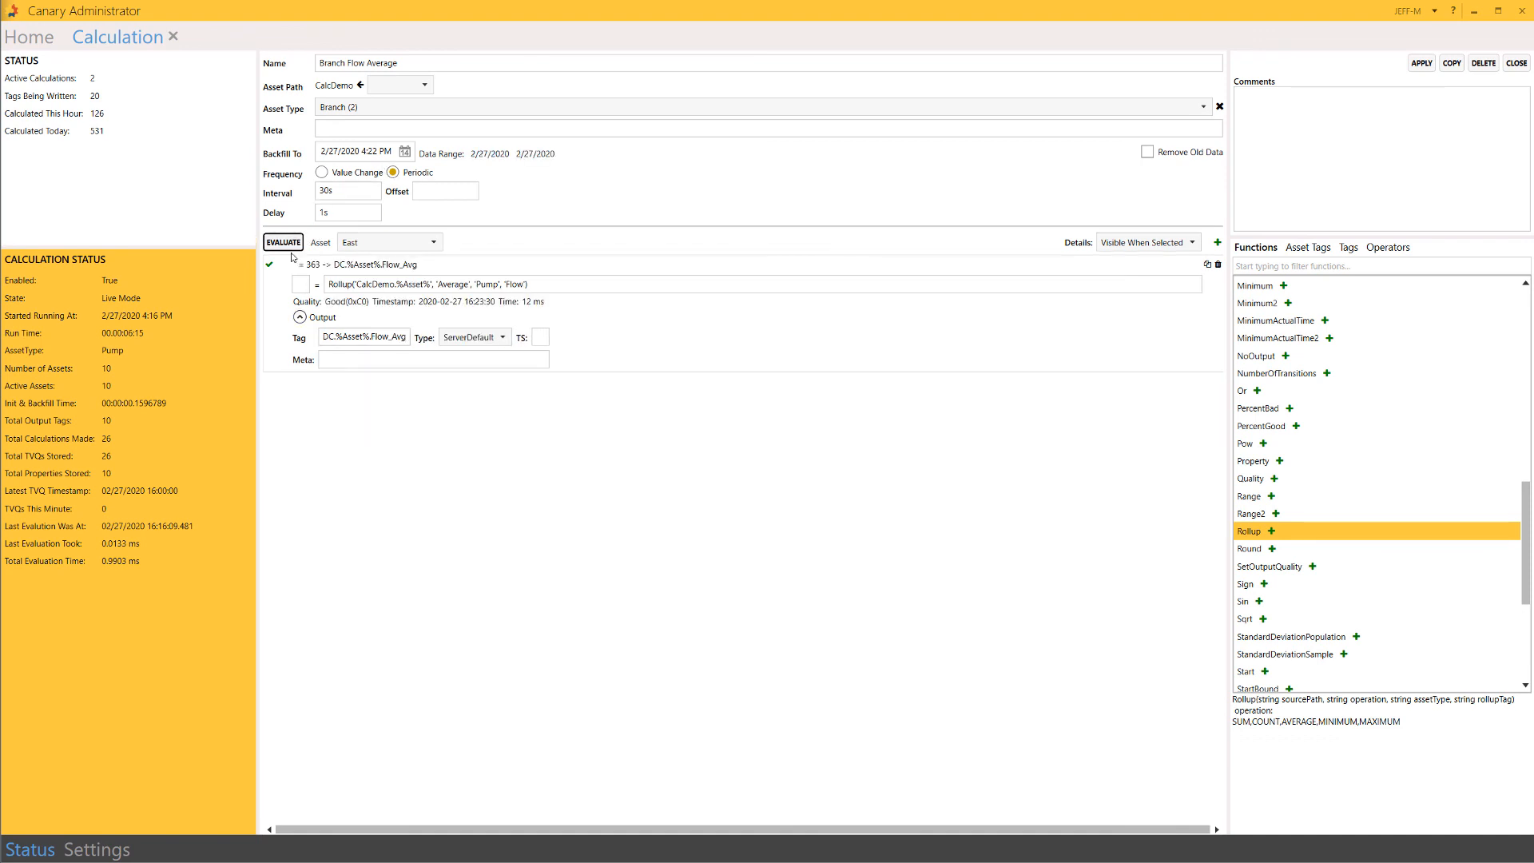
pyautogui.click(387, 242)
pyautogui.click(387, 276)
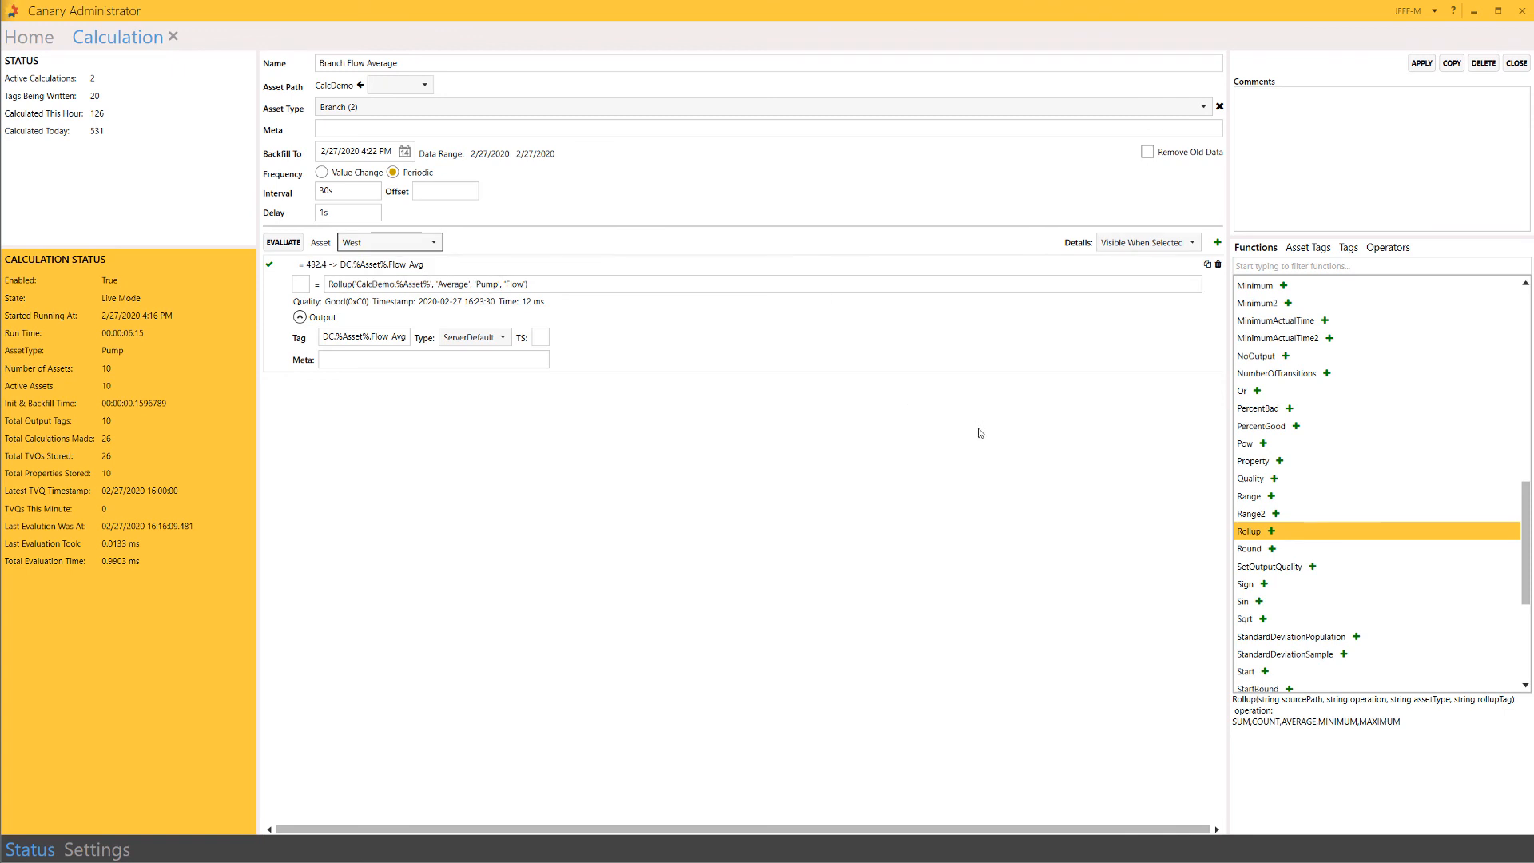
# - Apply and close the Branch Flow Average calculation, and start it from the calculation list
pyautogui.click(1423, 64)
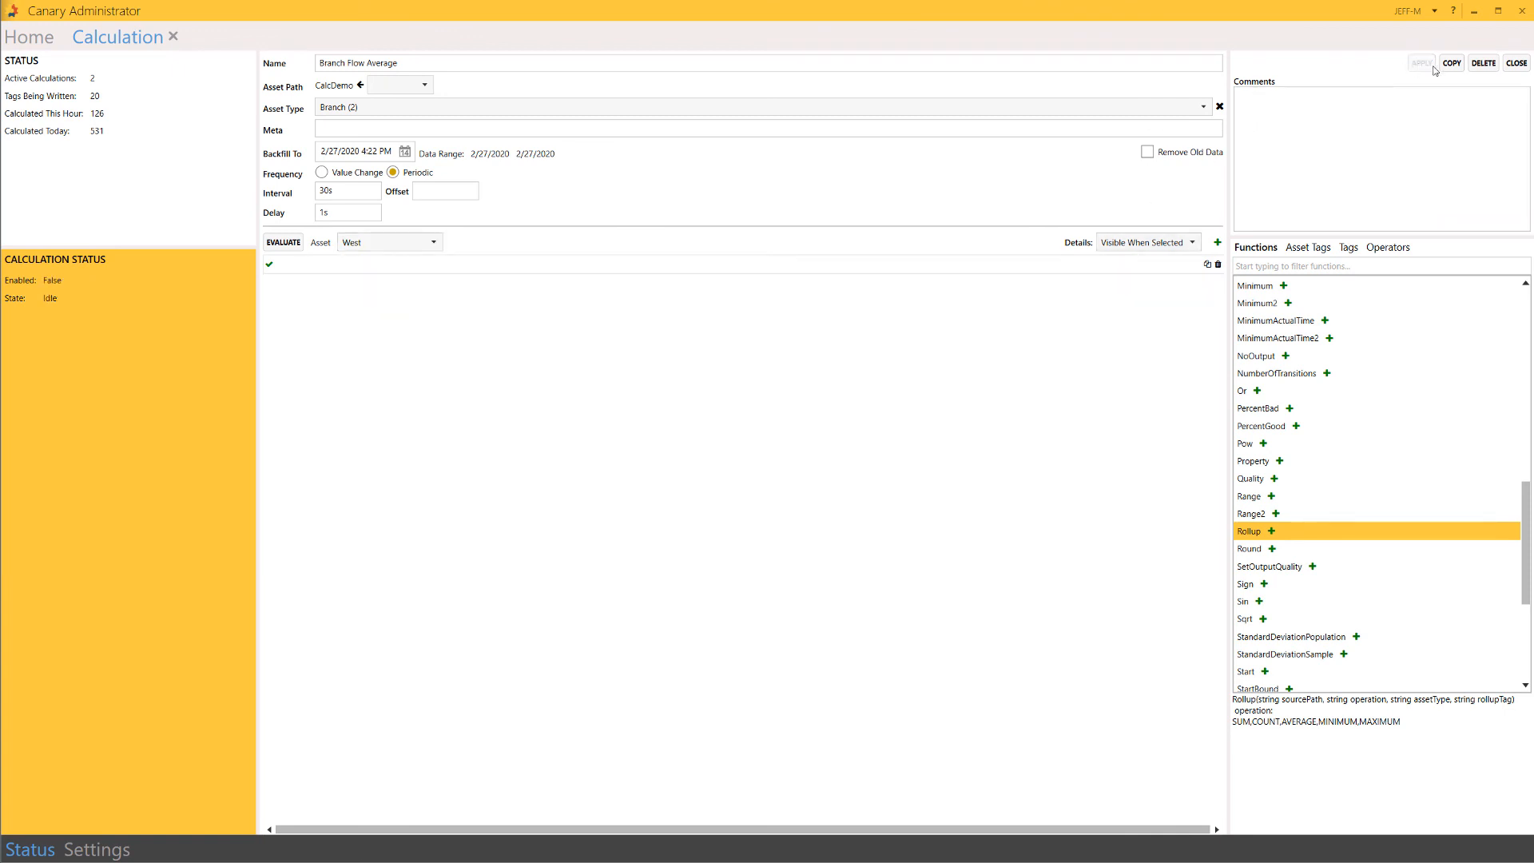
pyautogui.click(1516, 64)
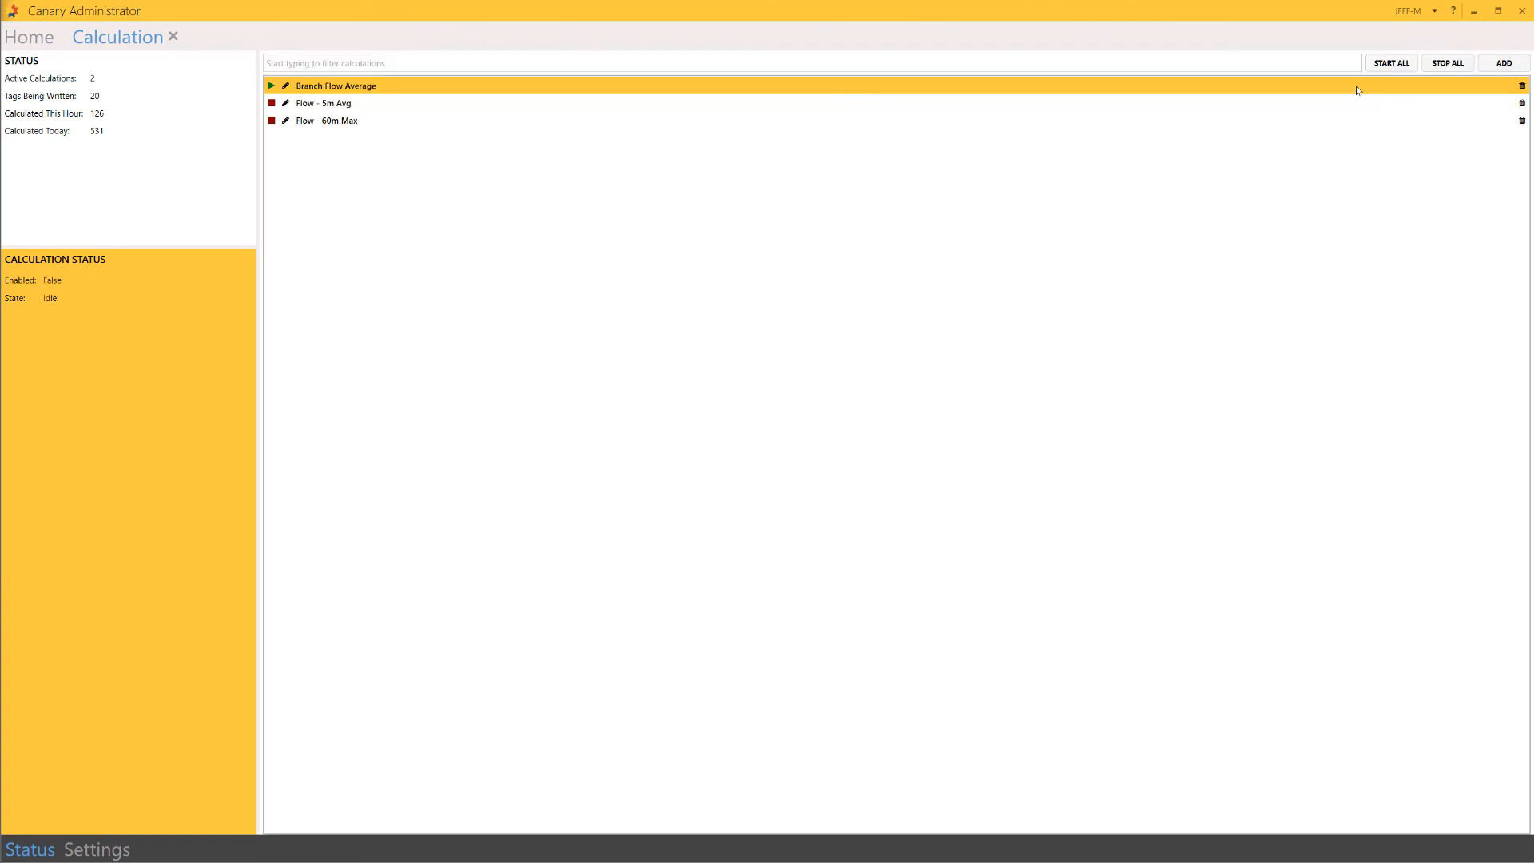
pyautogui.click(273, 87)
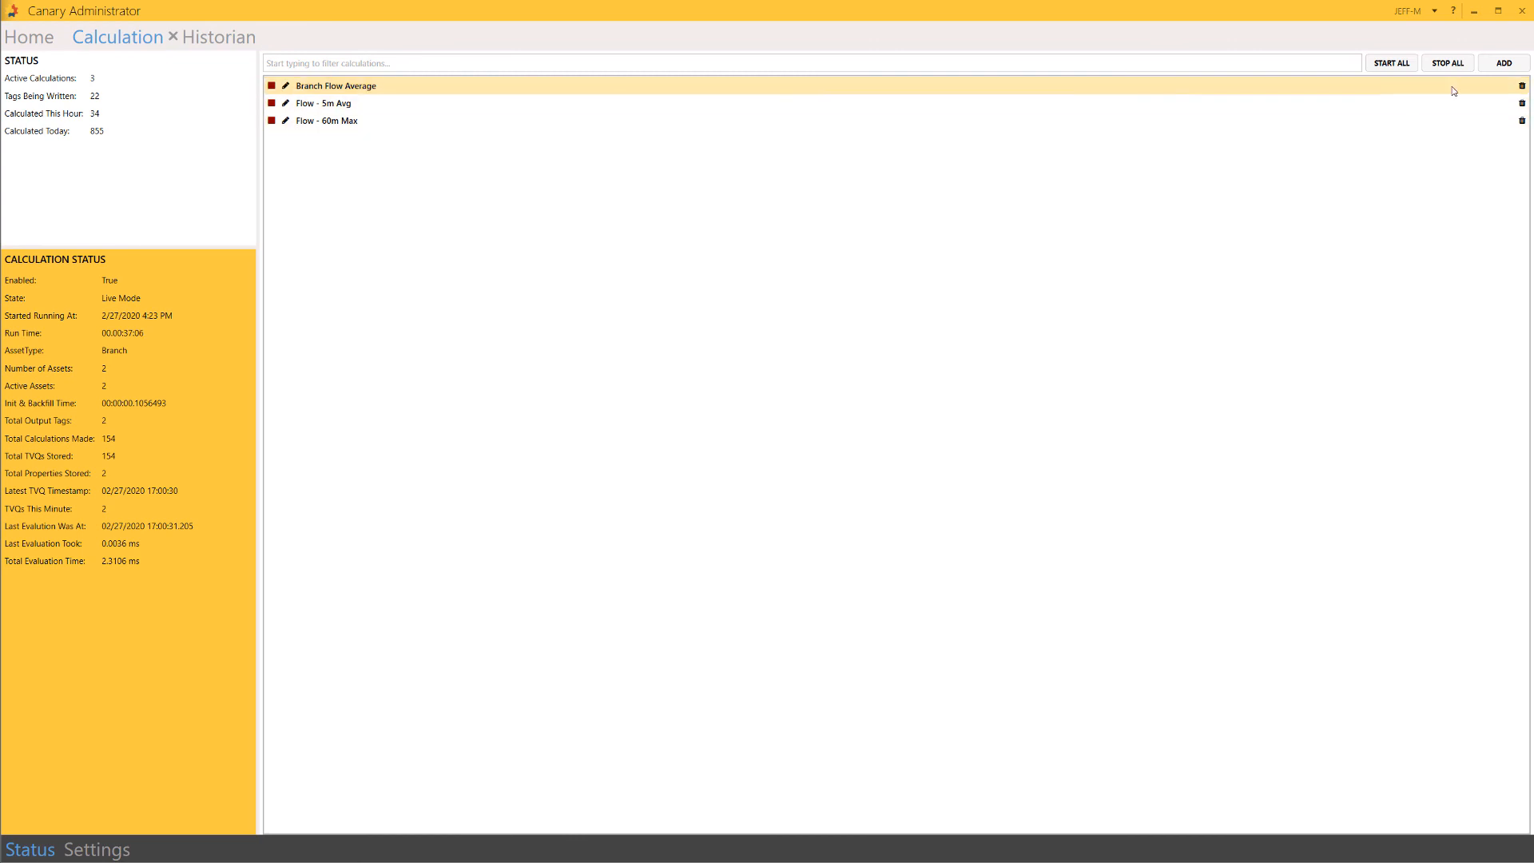
# - Add a calculation named "Flow Alert - Flow < 350" with asset path CalcDemo and asset type Pump
pyautogui.click(1490, 64)
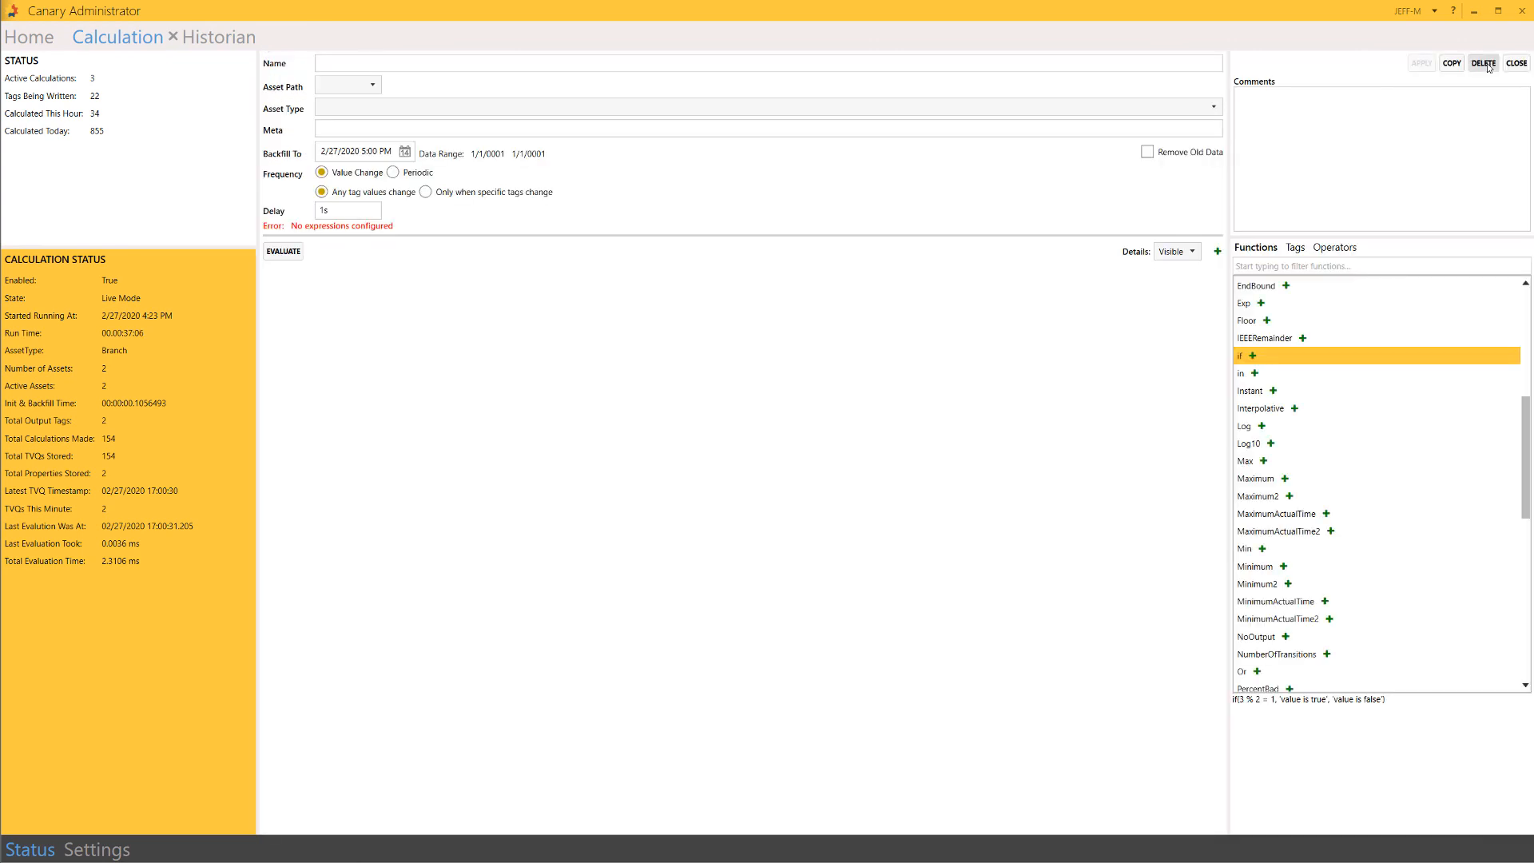
pyautogui.click(572, 62)
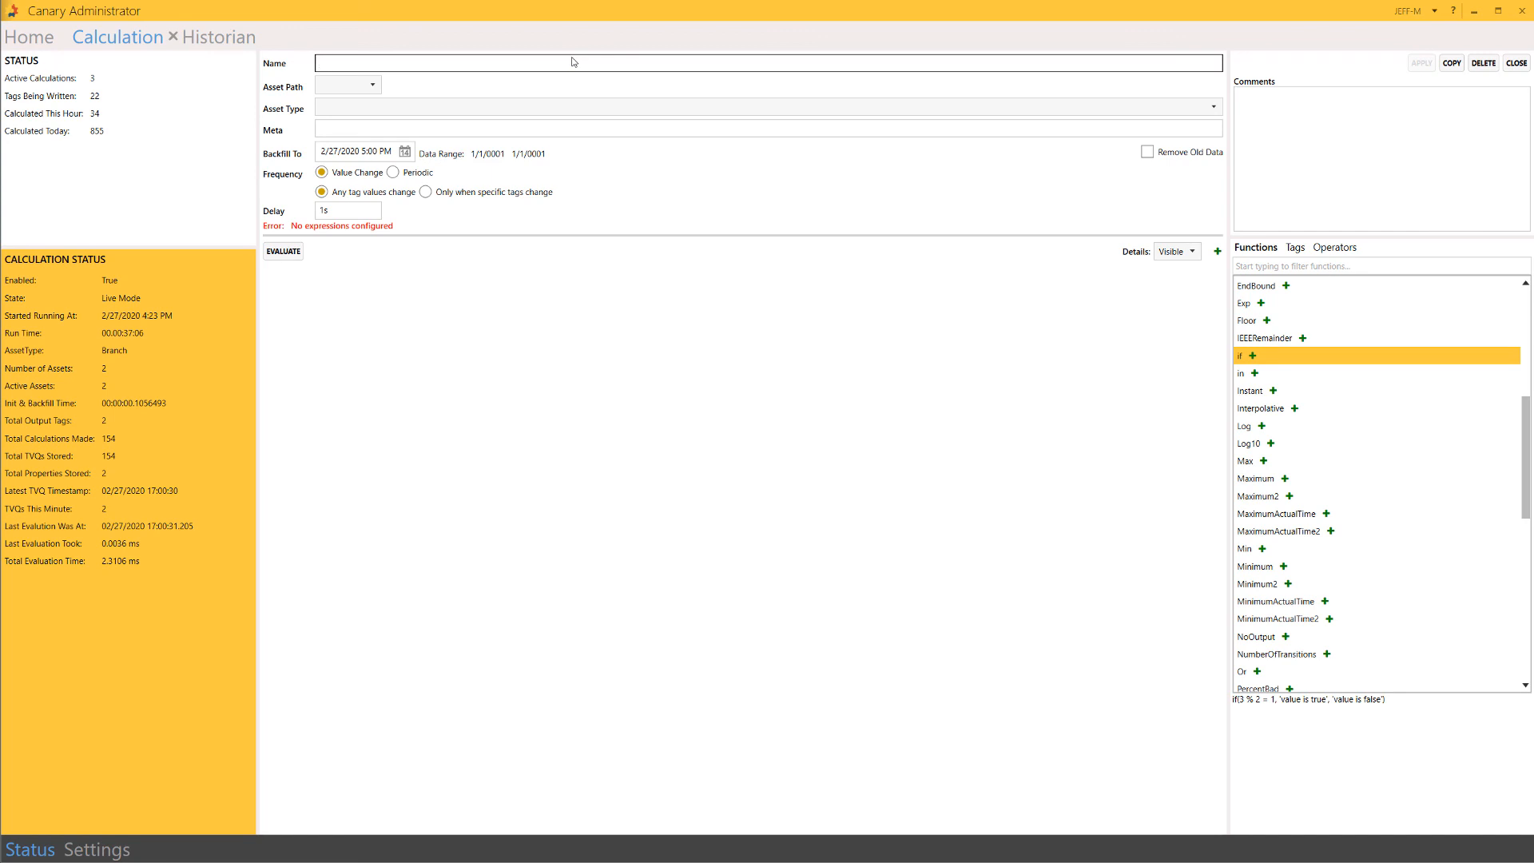
pyautogui.write('Flow Alert - Flow < 350')
pyautogui.click(348, 85)
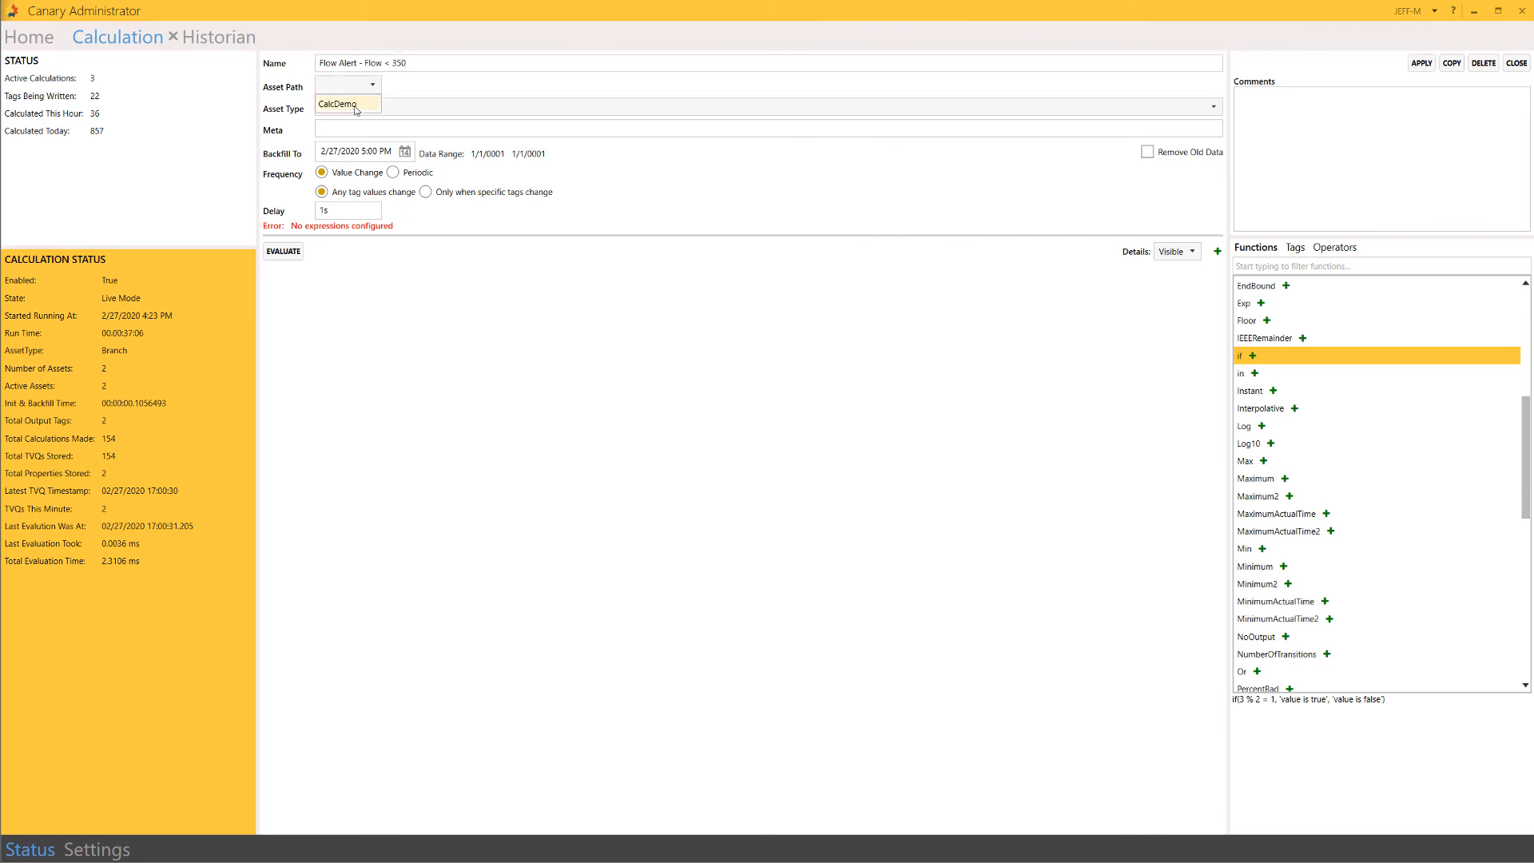
pyautogui.click(354, 106)
pyautogui.click(354, 107)
pyautogui.click(346, 139)
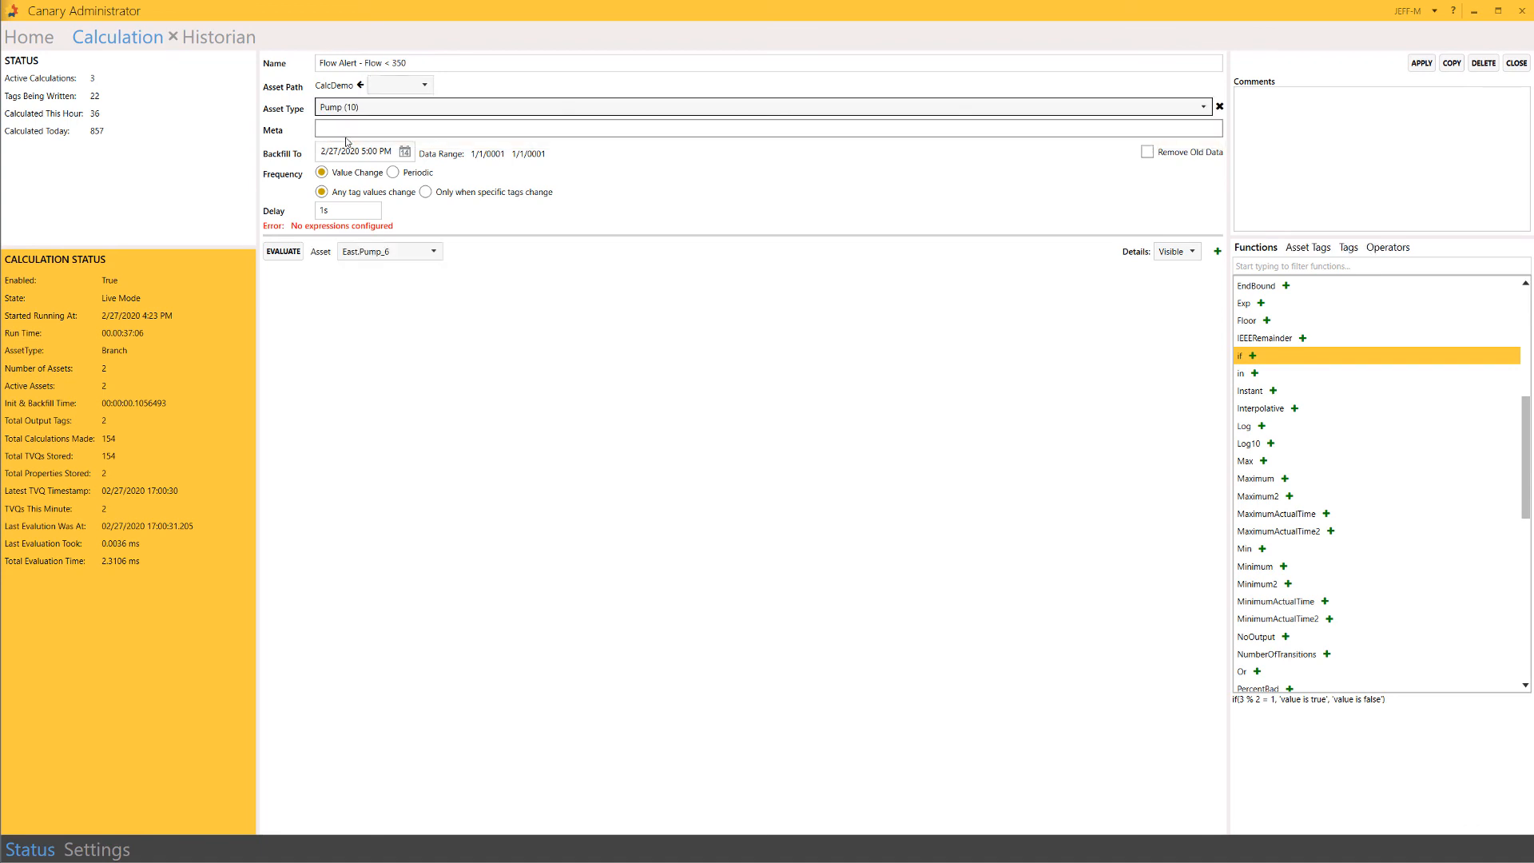
# - Make the Flow Alert calculation run periodically at a 30s interval
pyautogui.click(392, 172)
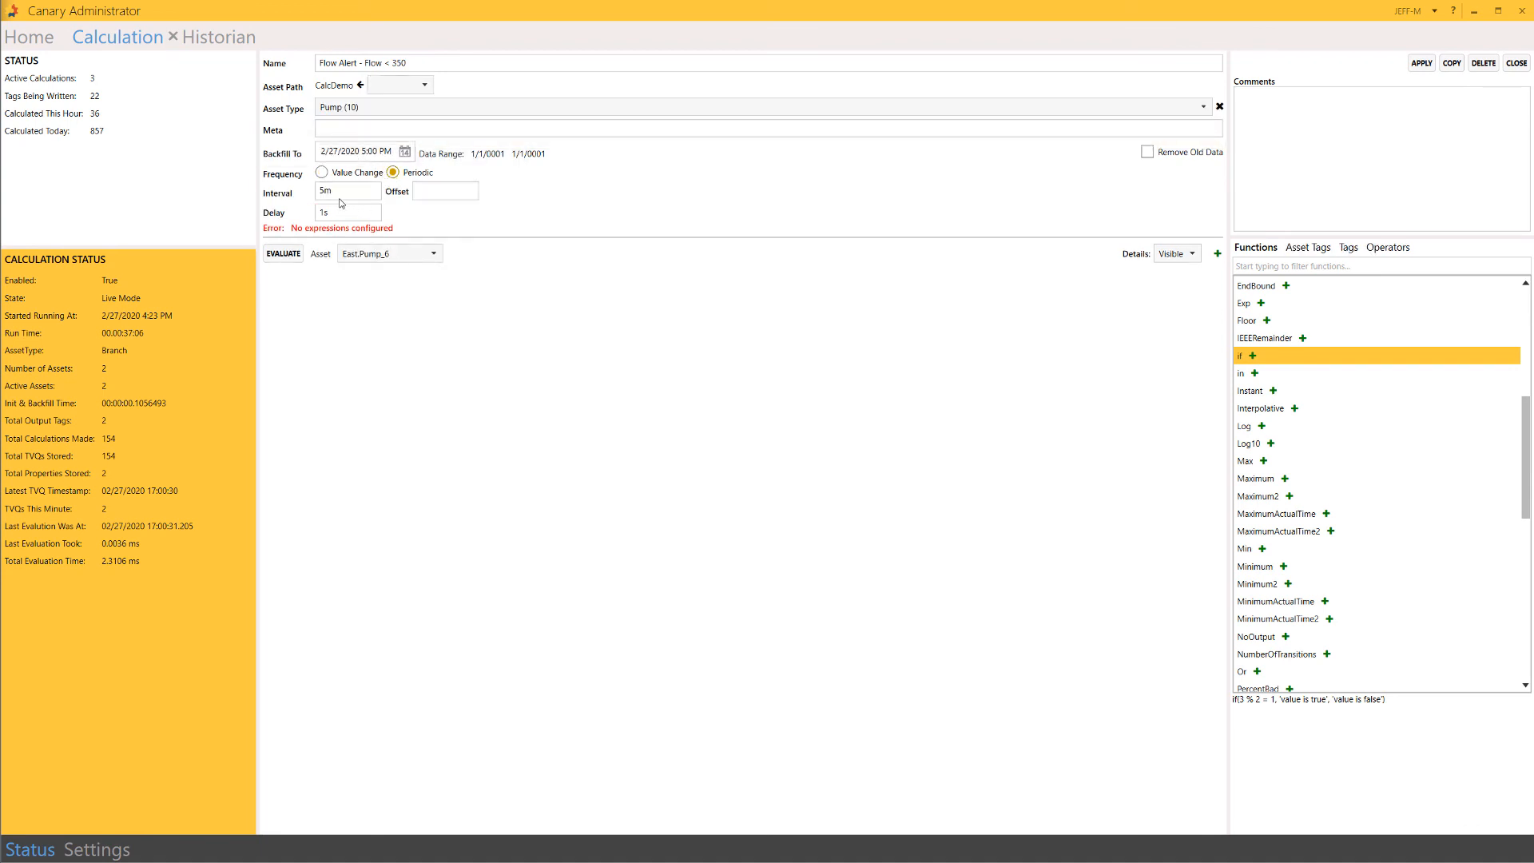
pyautogui.click(325, 194)
pyautogui.press('BackSpace')
pyautogui.write('30')
pyautogui.press('Delete')
pyautogui.write('s')
# - Add an expression with the variable name A and insert the TimeAverage2 function into it
pyautogui.click(1218, 254)
pyautogui.click(300, 296)
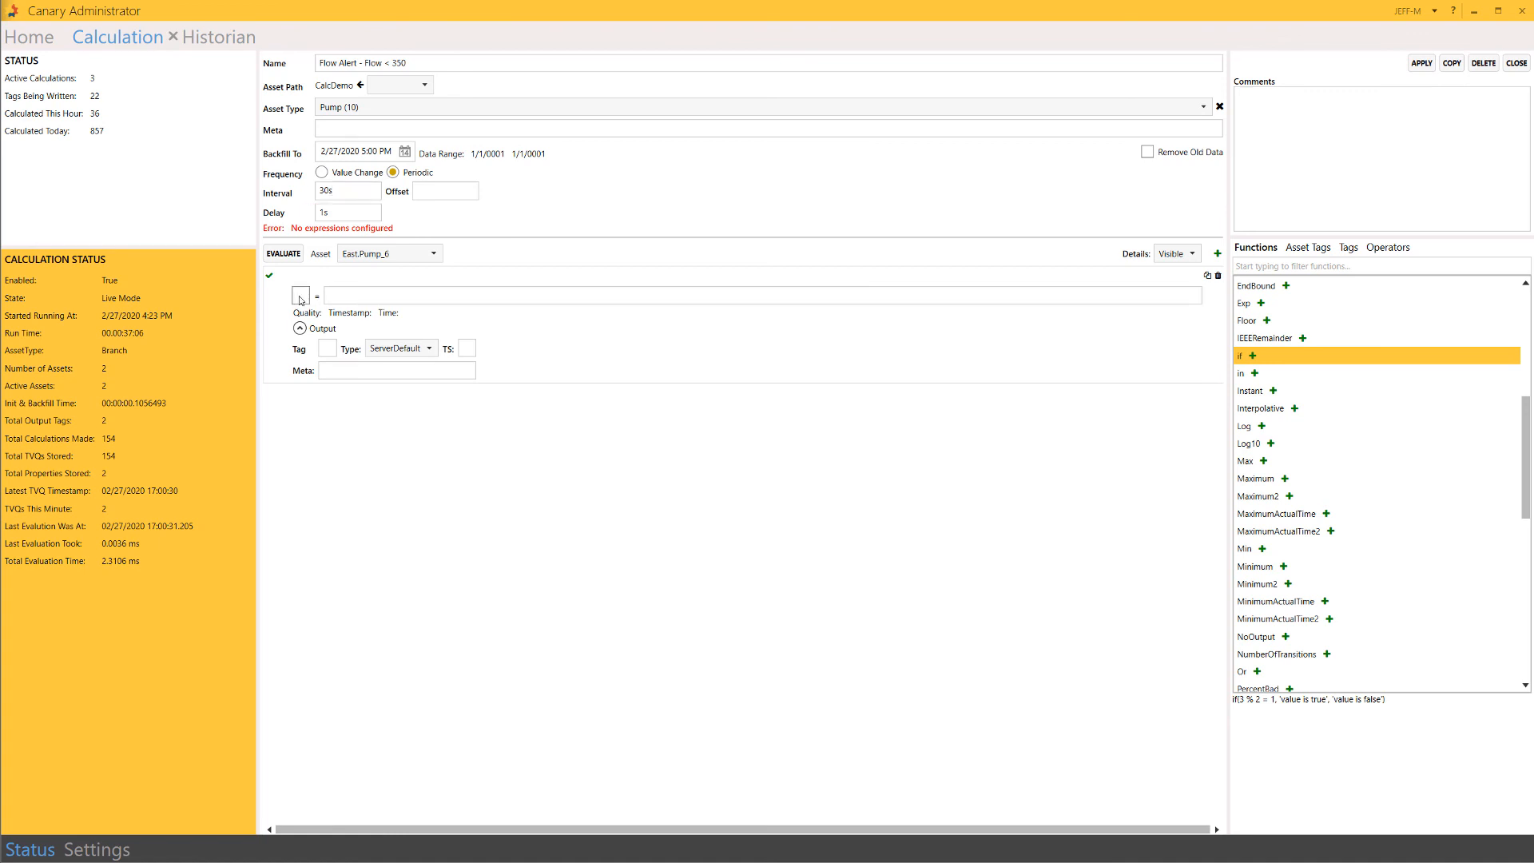
pyautogui.write('A')
pyautogui.click(342, 298)
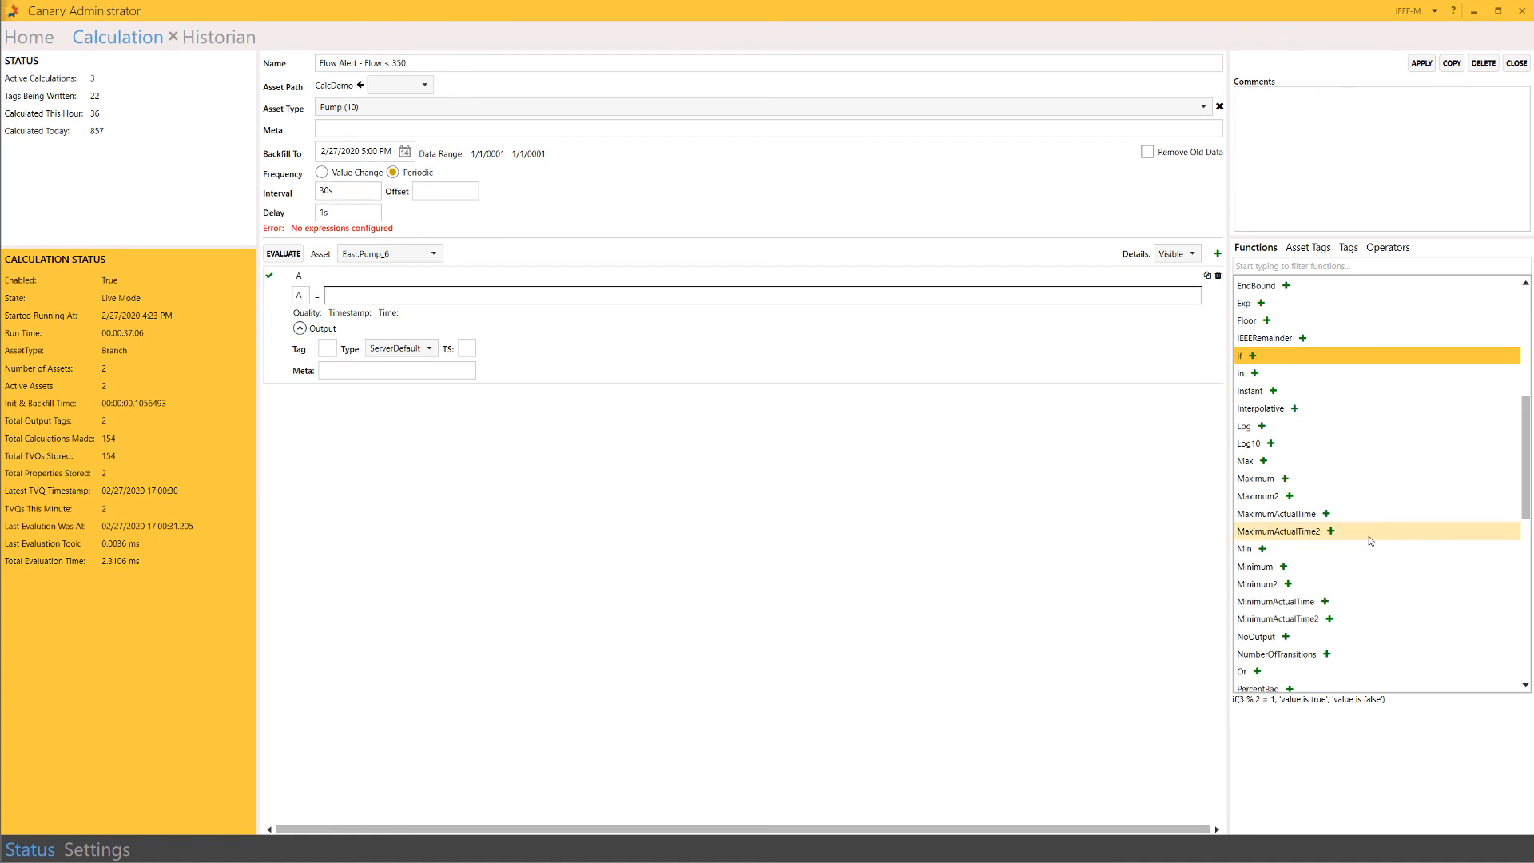
pyautogui.scroll(-4, 1316, 533)
pyautogui.scroll(-6, 1316, 532)
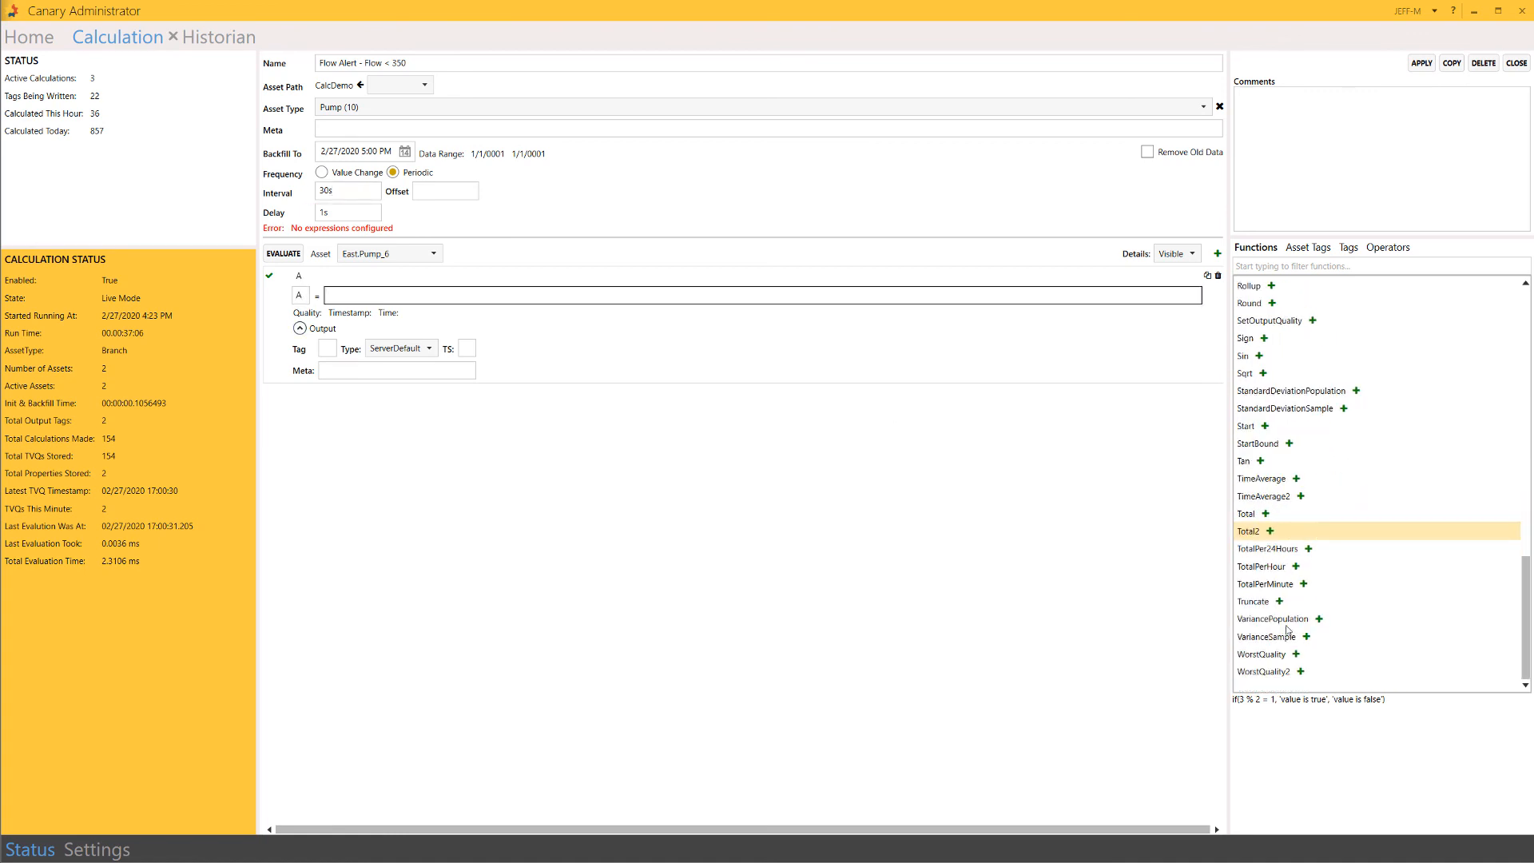
pyautogui.click(1301, 496)
pyautogui.click(408, 297)
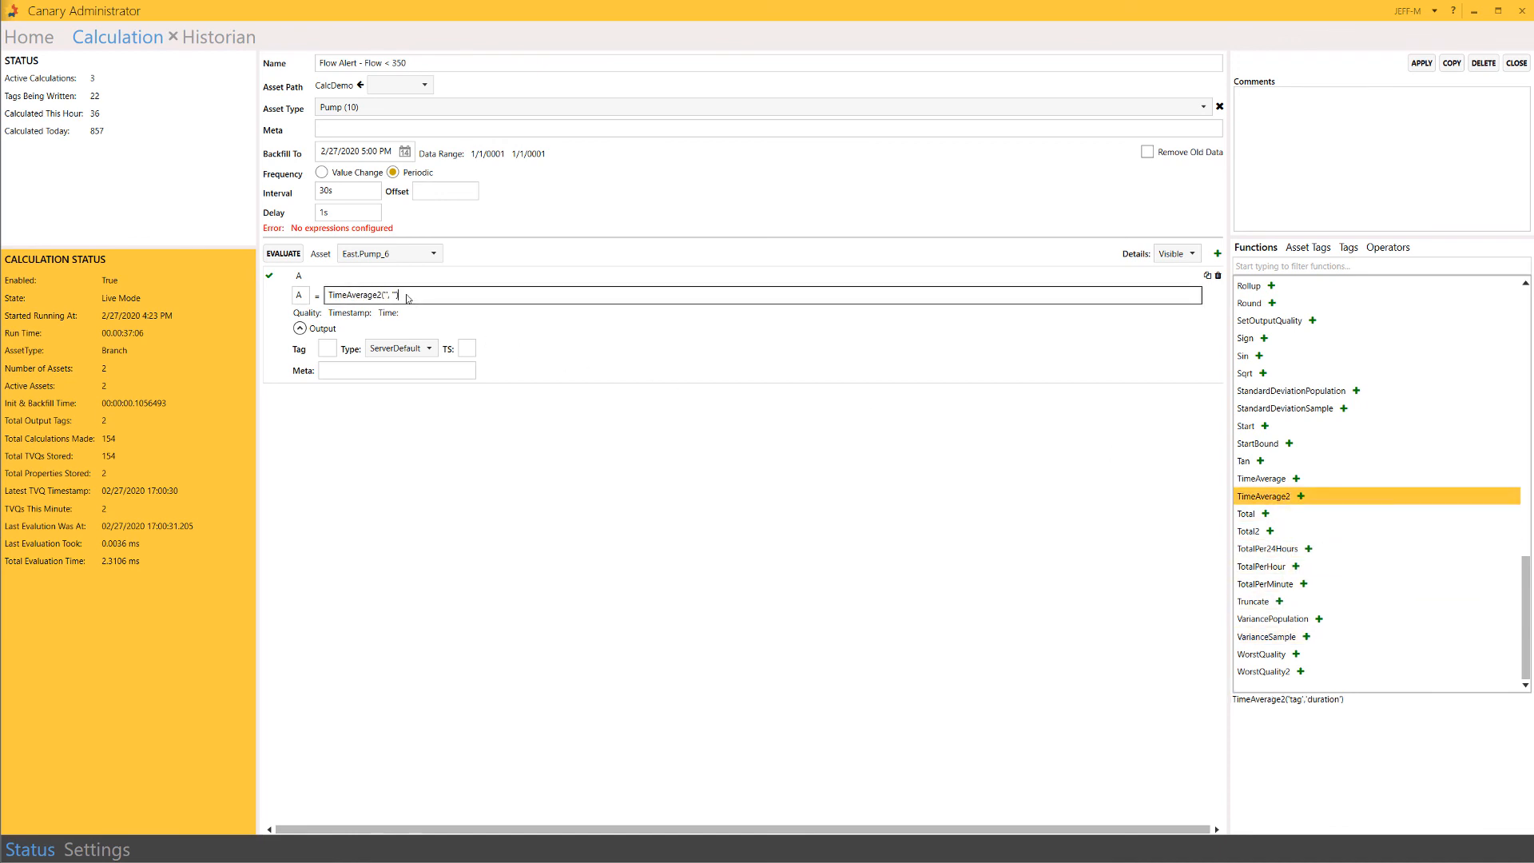
# - Complete expression A as TimeAverage2('CalcDemo.%Asset%.Flow', '5m') using the Flow asset tag
pyautogui.press('BackSpace')
pyautogui.press('BackSpace')
pyautogui.press('BackSpace')
pyautogui.press('BackSpace')
pyautogui.press('BackSpace')
pyautogui.press('BackSpace')
pyautogui.click(1306, 248)
pyautogui.click(1266, 287)
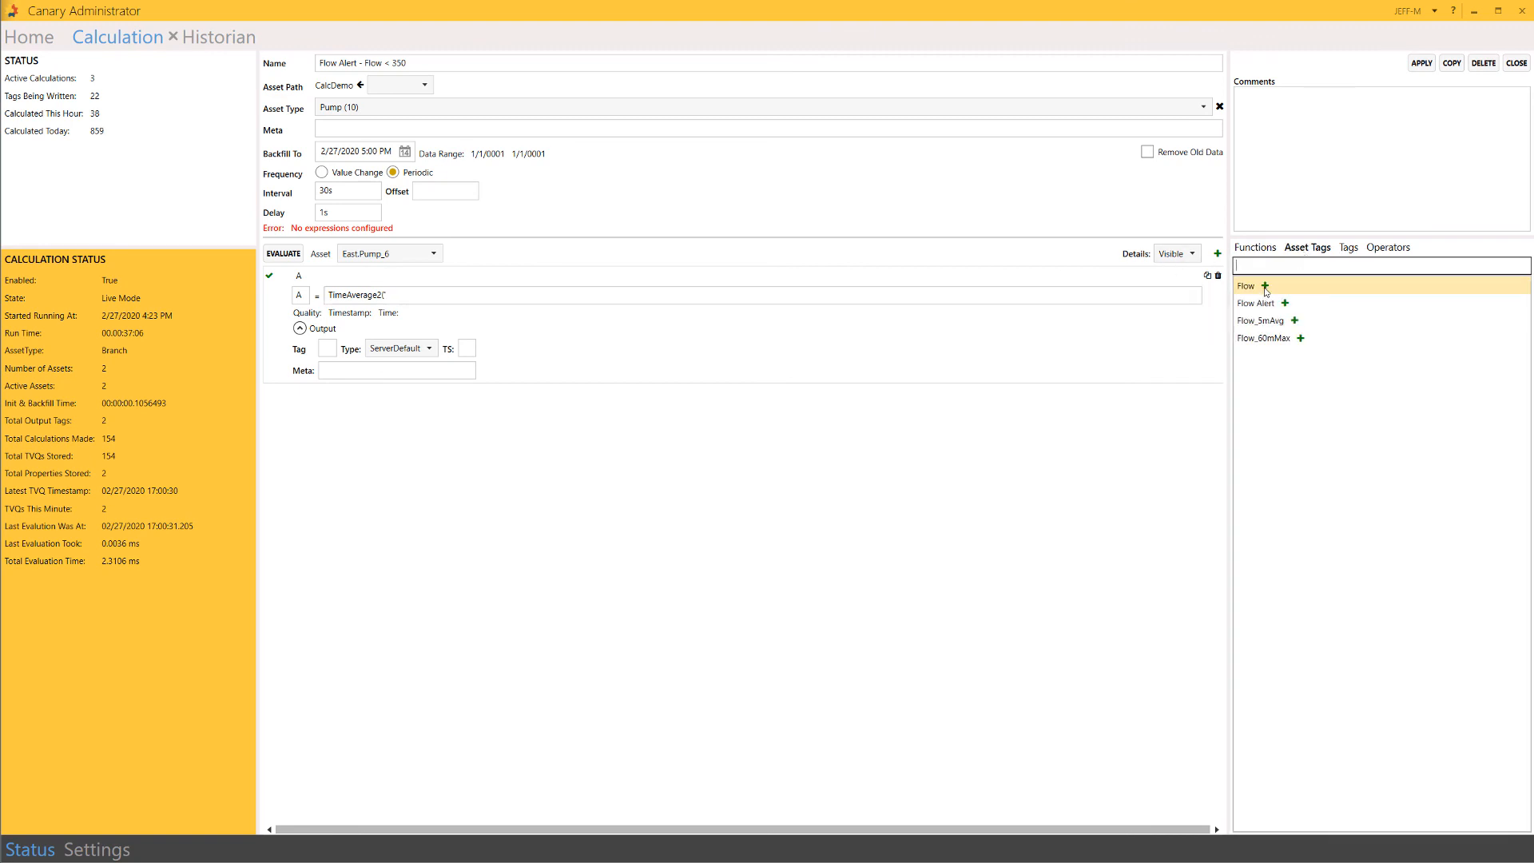
pyautogui.click(394, 297)
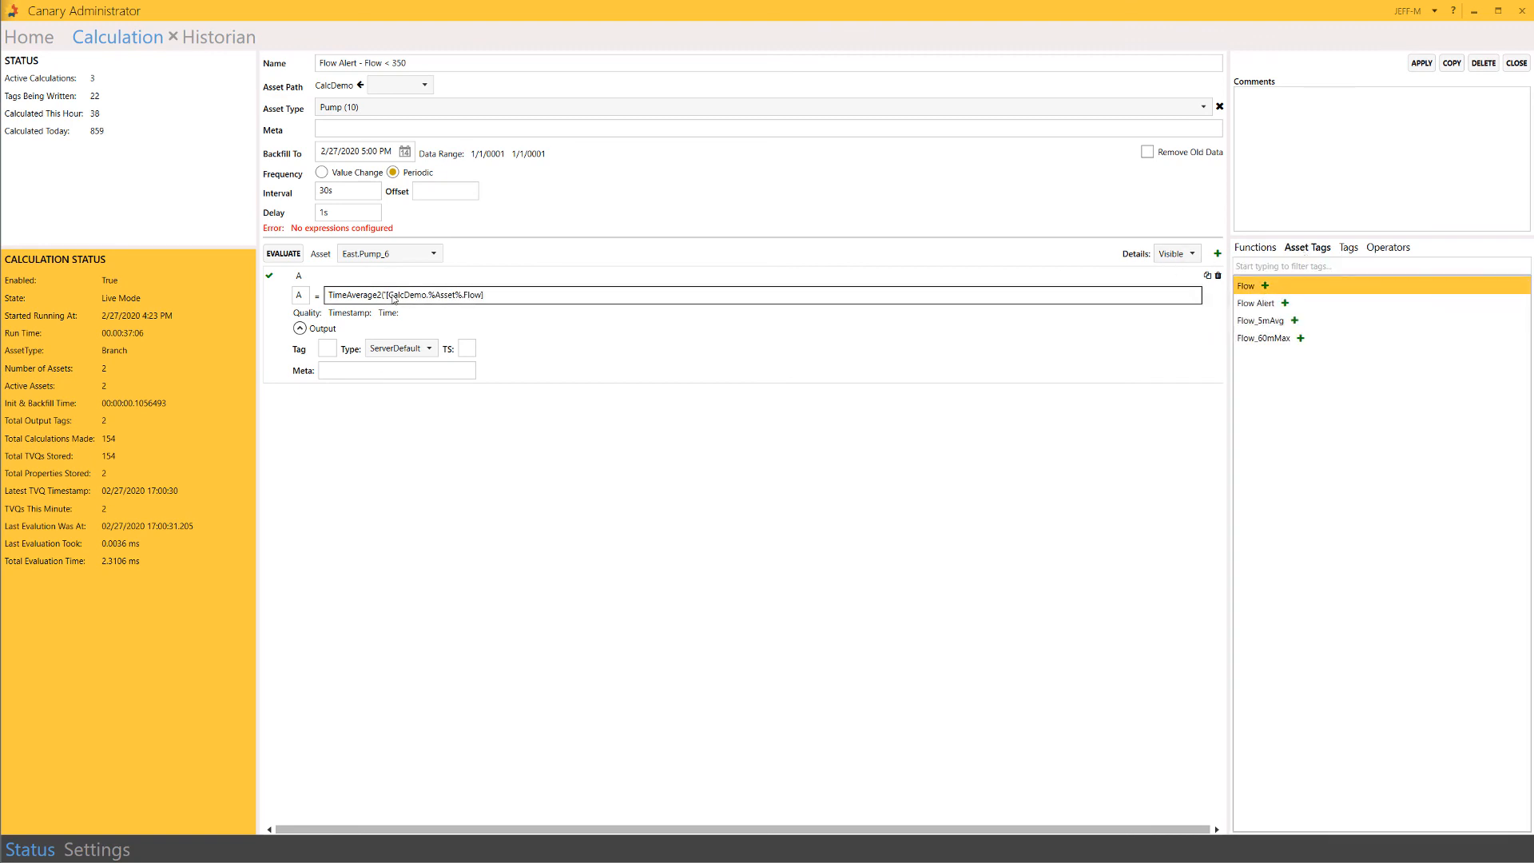
pyautogui.press('Delete')
pyautogui.click(531, 292)
pyautogui.press('BackSpace')
# - Add a second expression using the if function: if(A<350,1,0)
pyautogui.click(1217, 254)
pyautogui.click(350, 413)
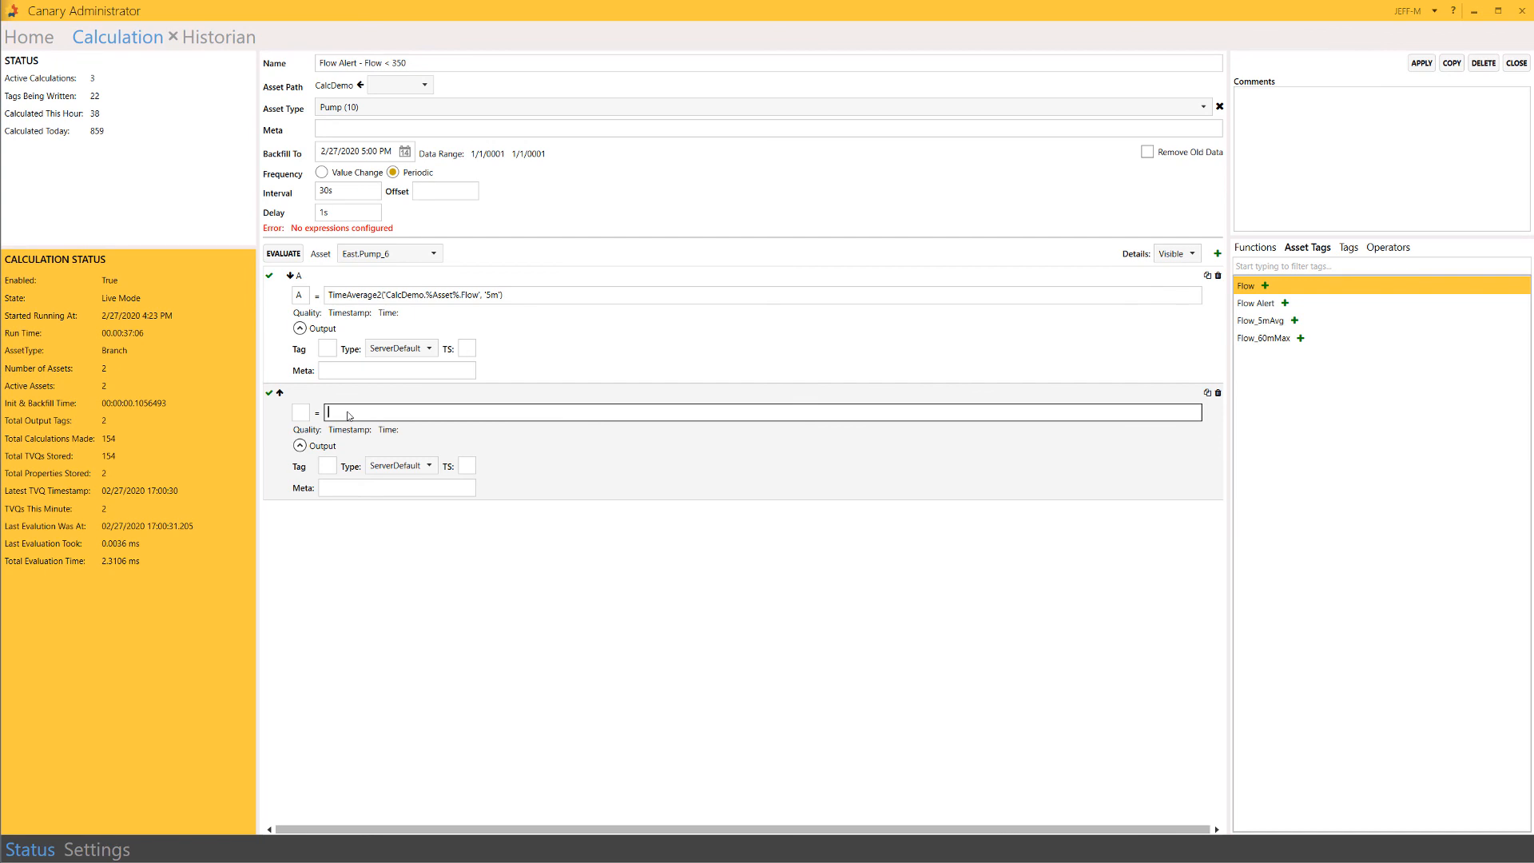
pyautogui.click(1255, 249)
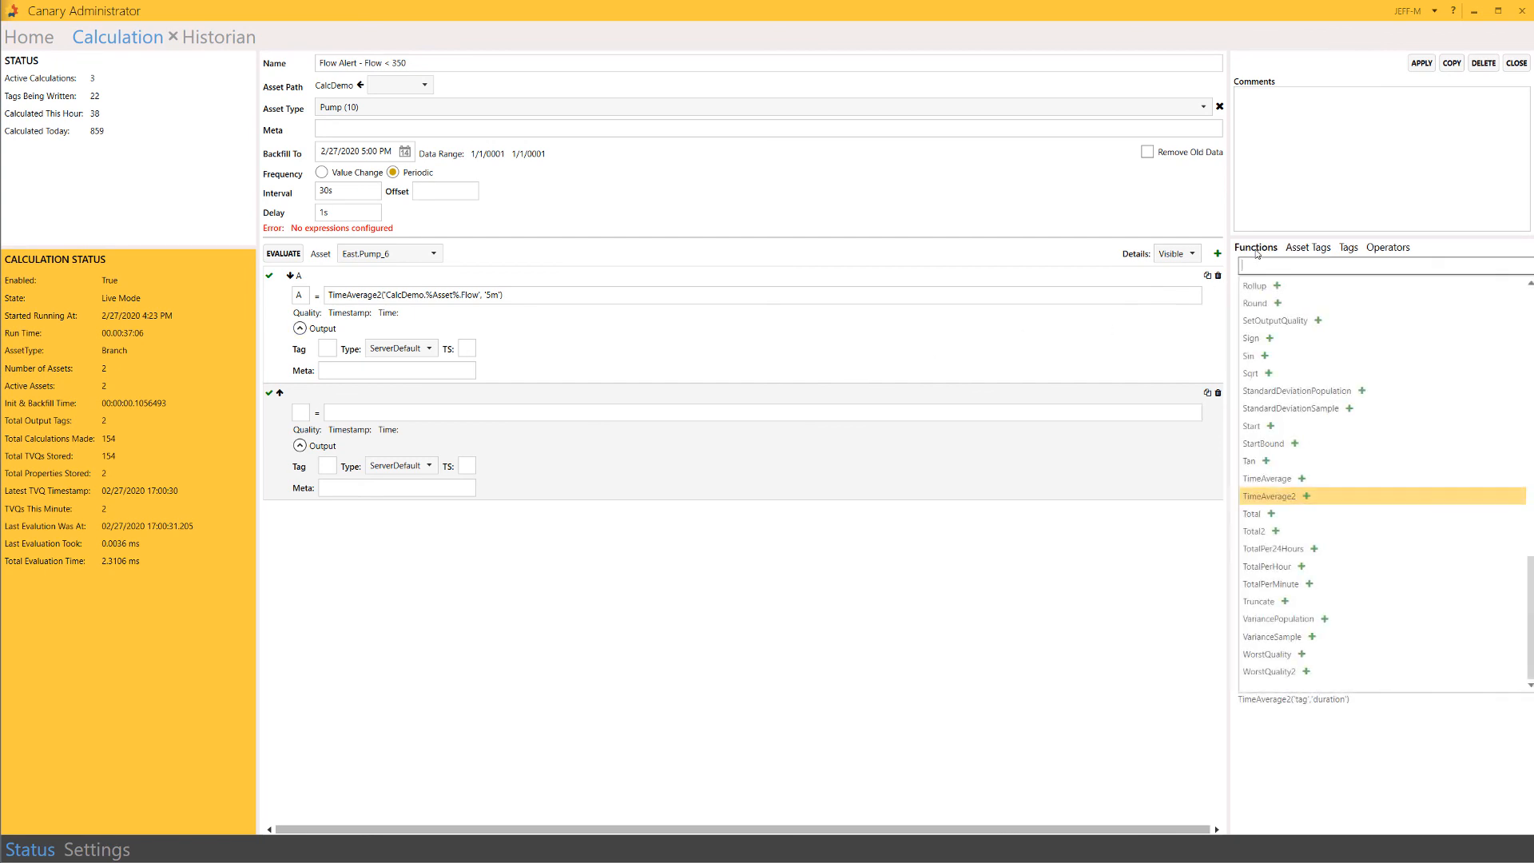
pyautogui.scroll(10, 1266, 381)
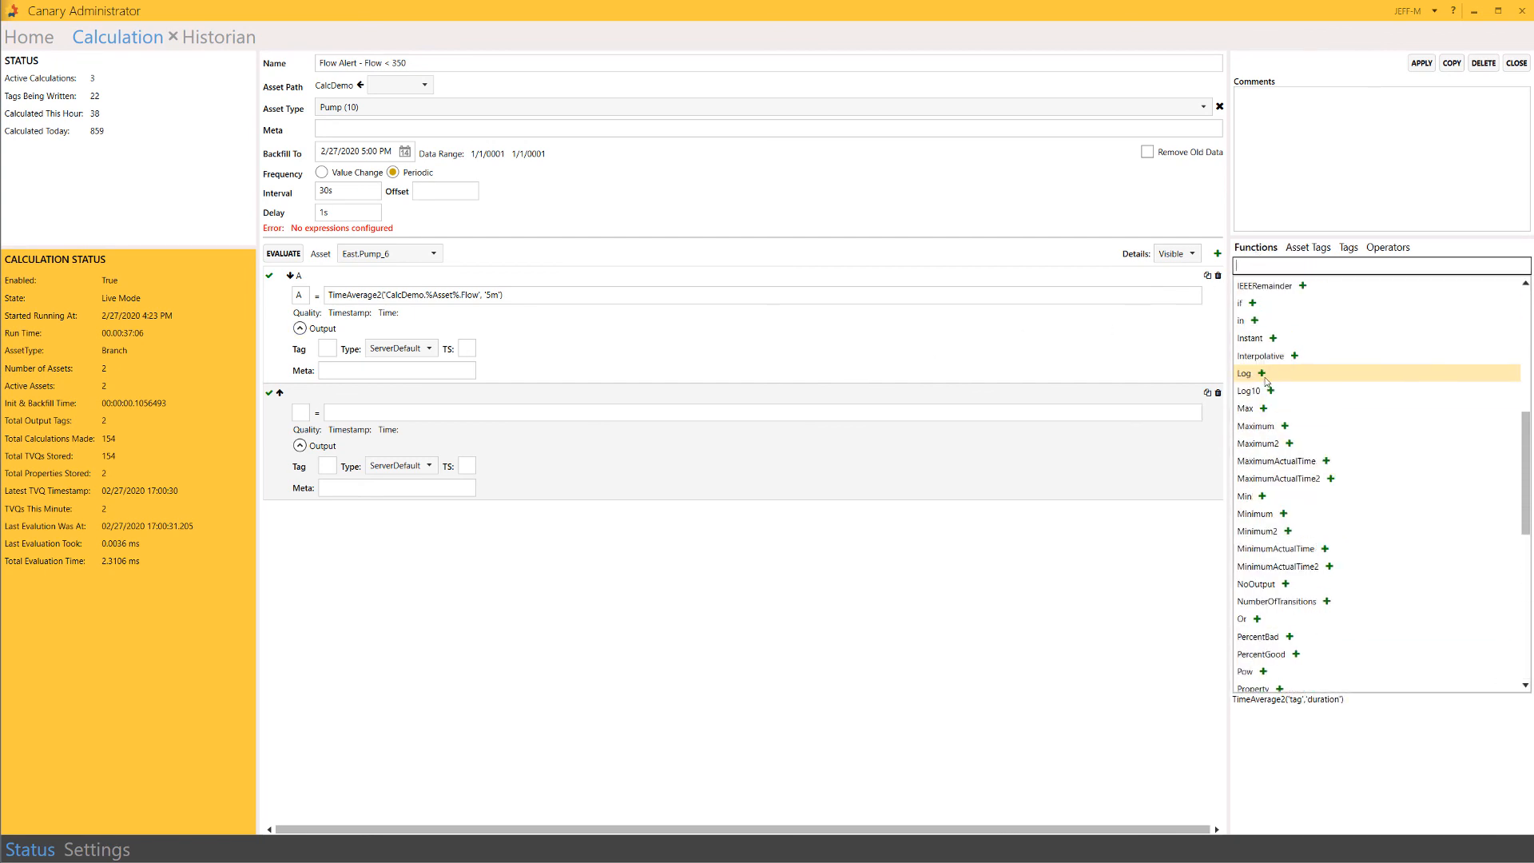
pyautogui.click(1252, 303)
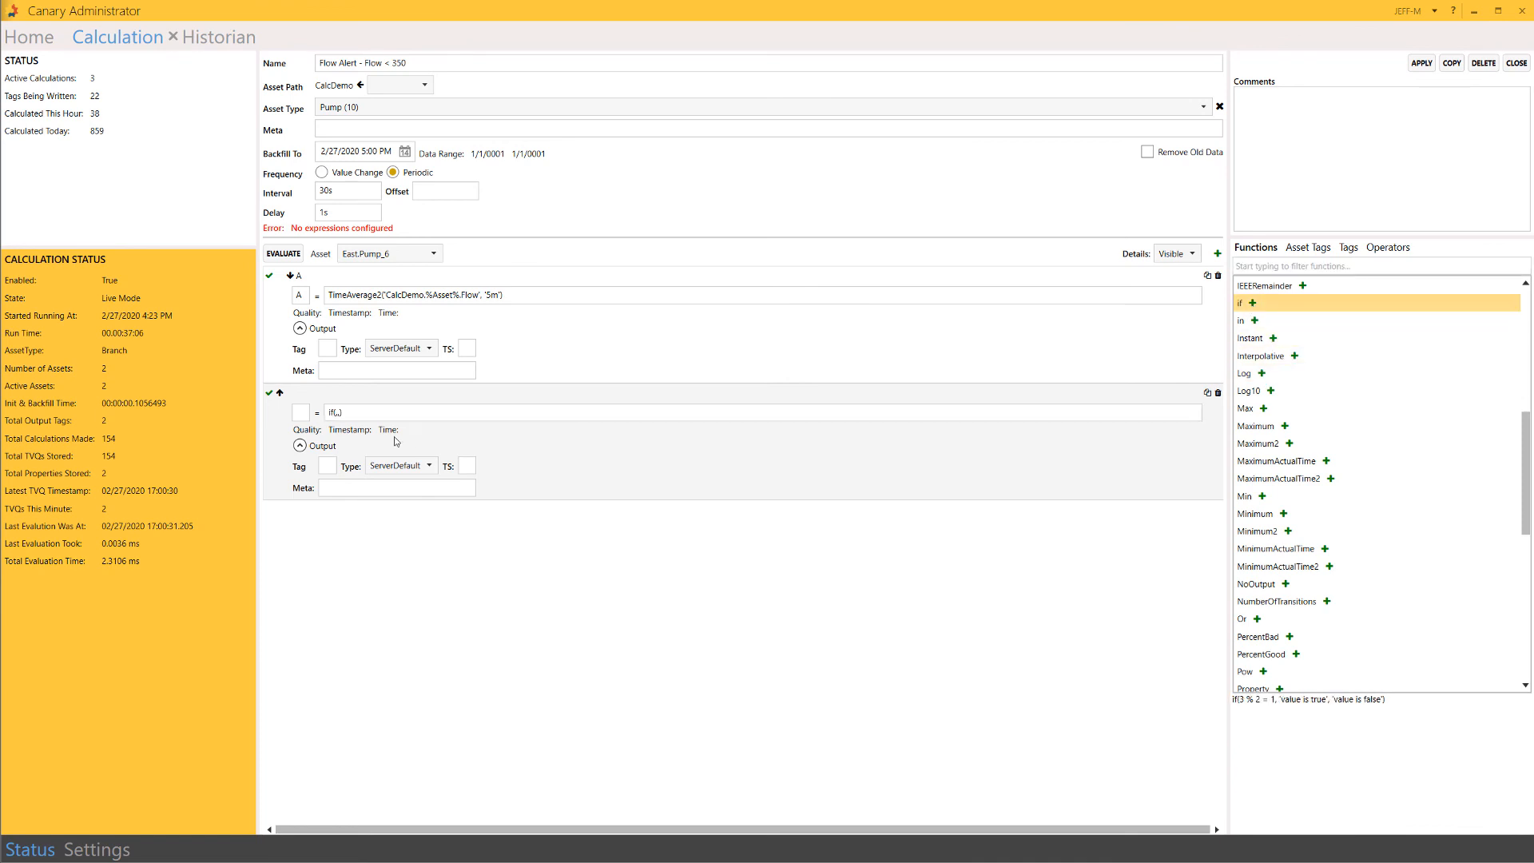
pyautogui.click(348, 415)
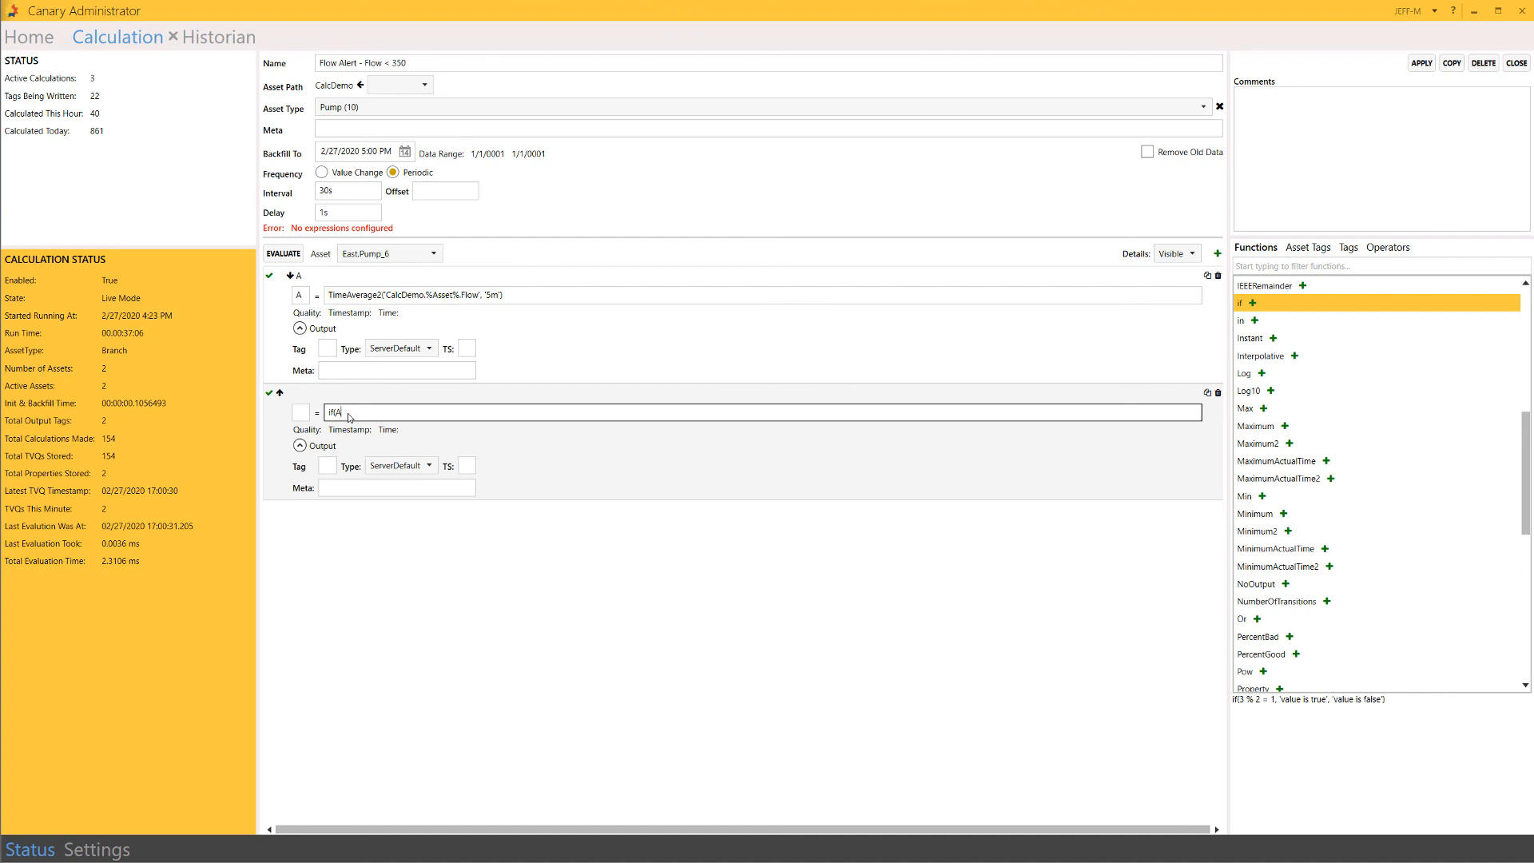
pyautogui.write('A<350,1,0')
# - Set the if expression's output tag to DC.%Asset%.Flow Alert and evaluate the calculation for East.Pump_6
pyautogui.click(328, 465)
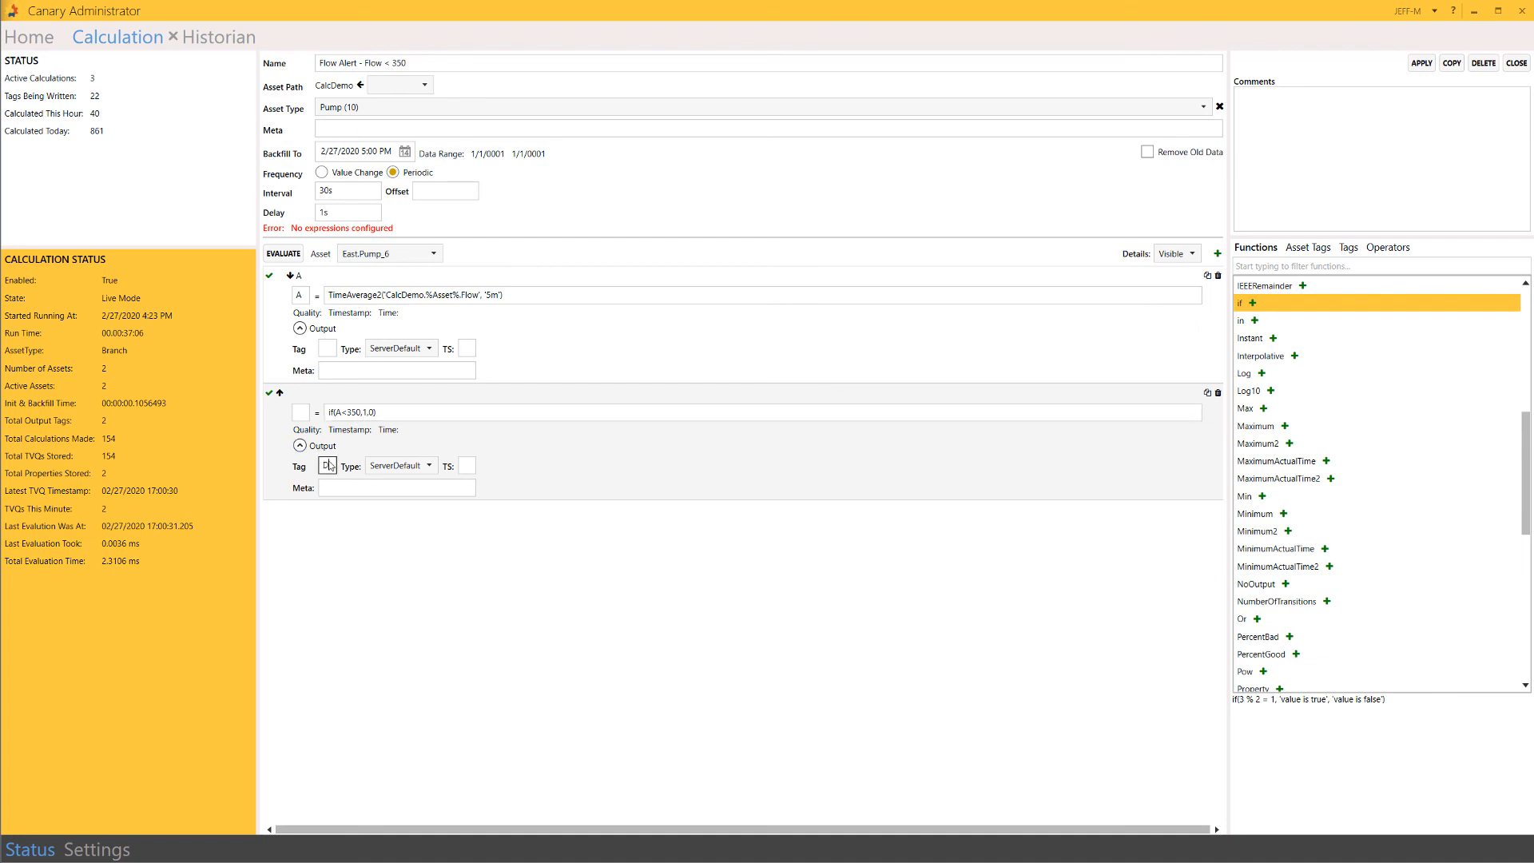
pyautogui.write('DB.%Asset')
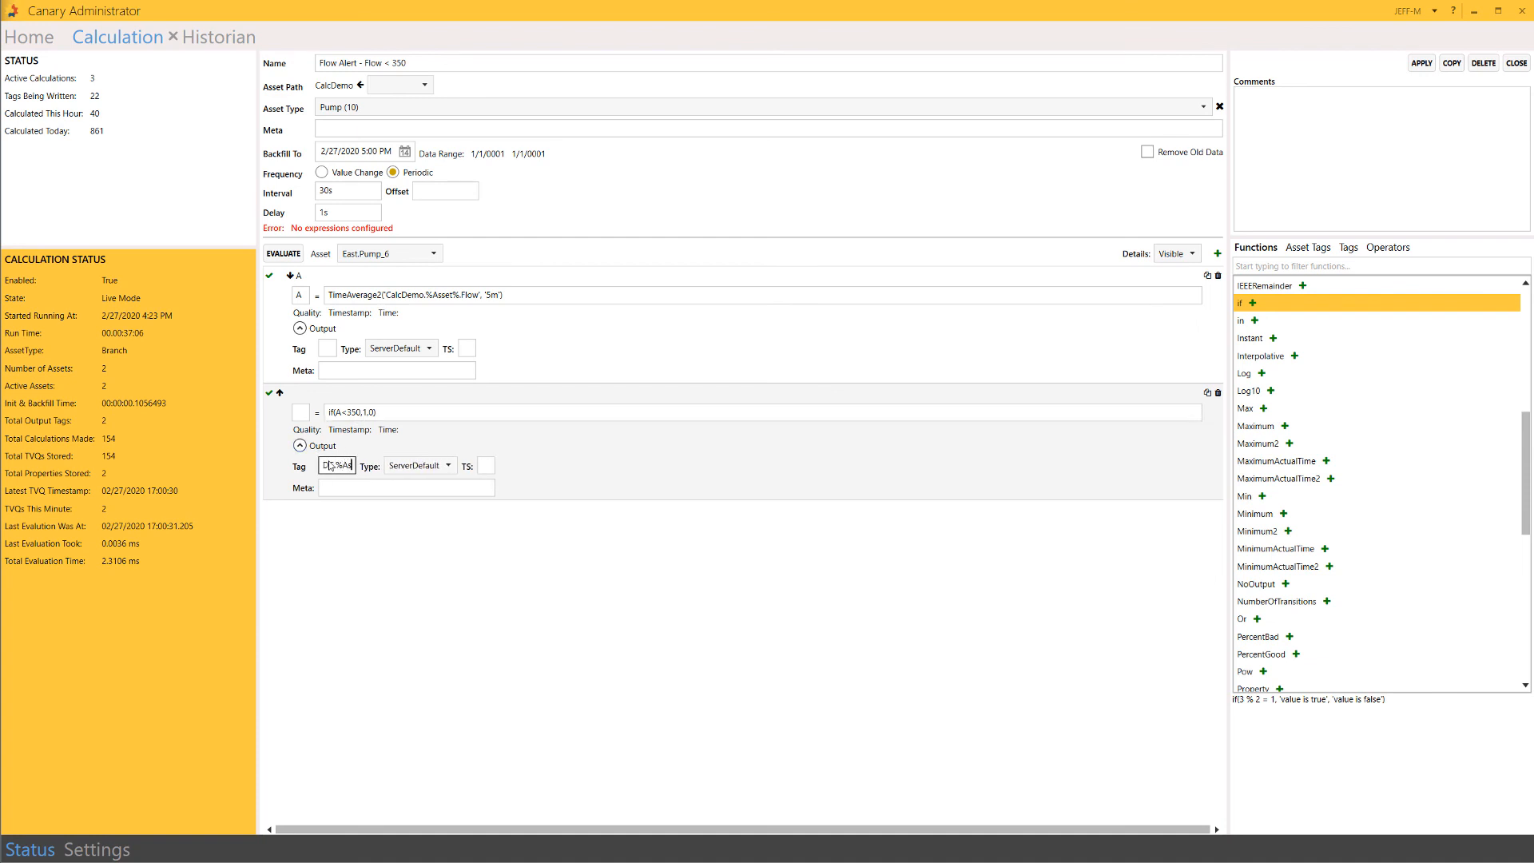
pyautogui.write('%')
pyautogui.write('.')
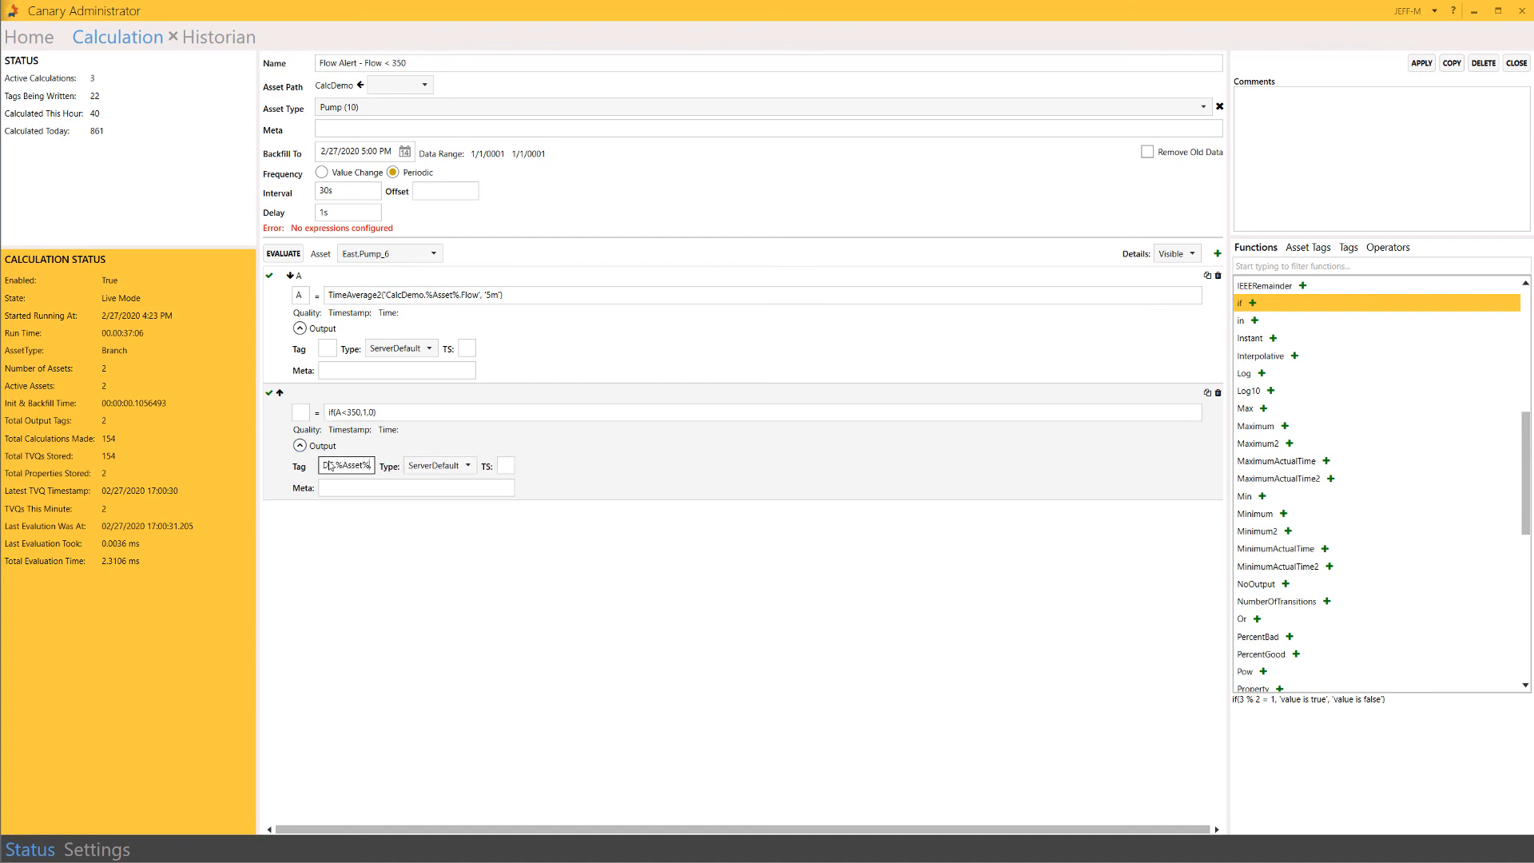
pyautogui.write('Flow')
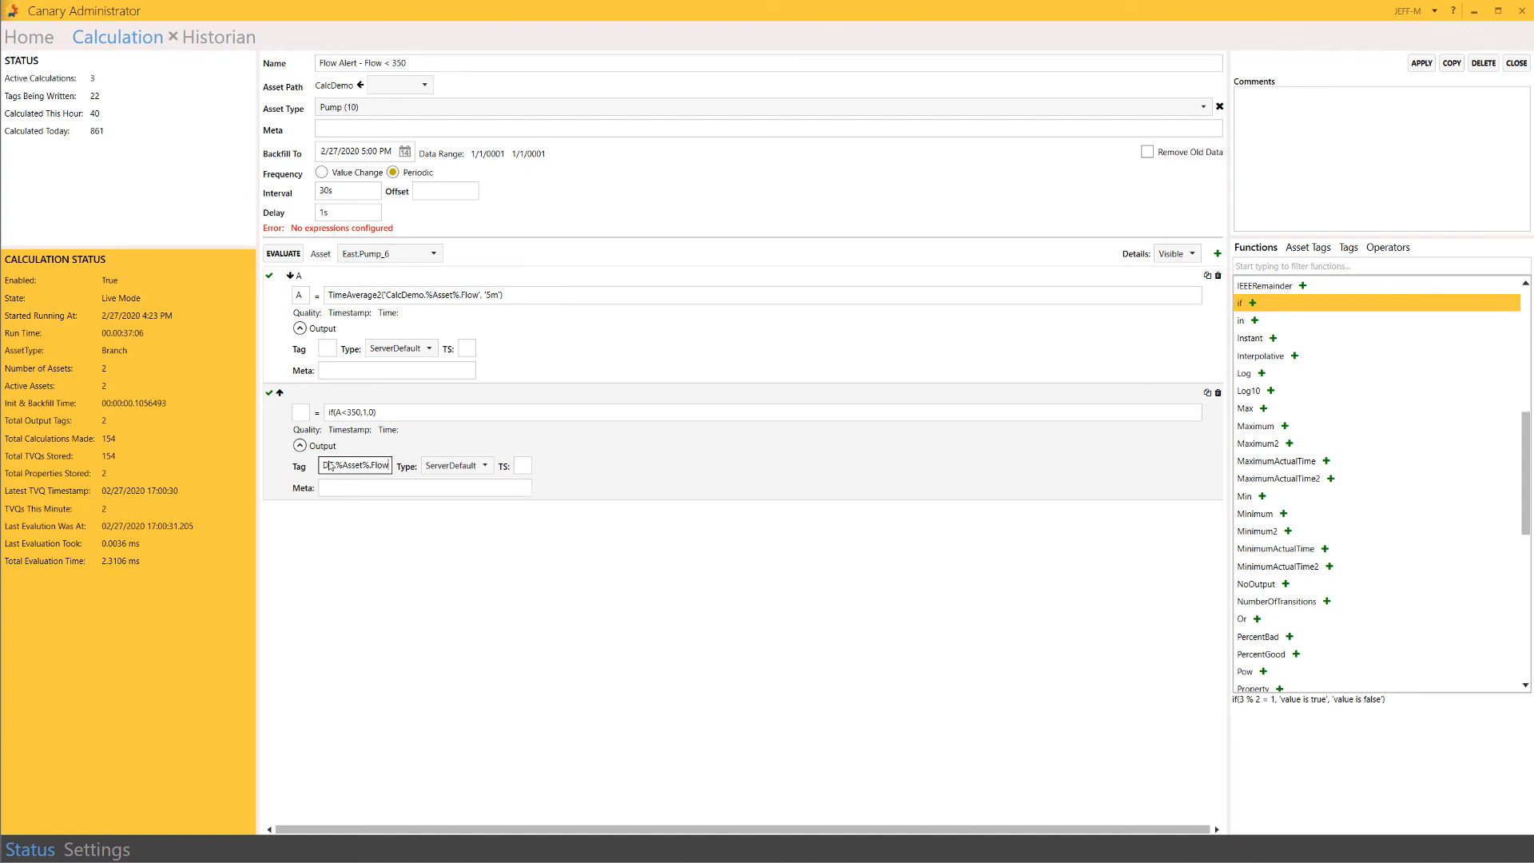
pyautogui.write(' Alert')
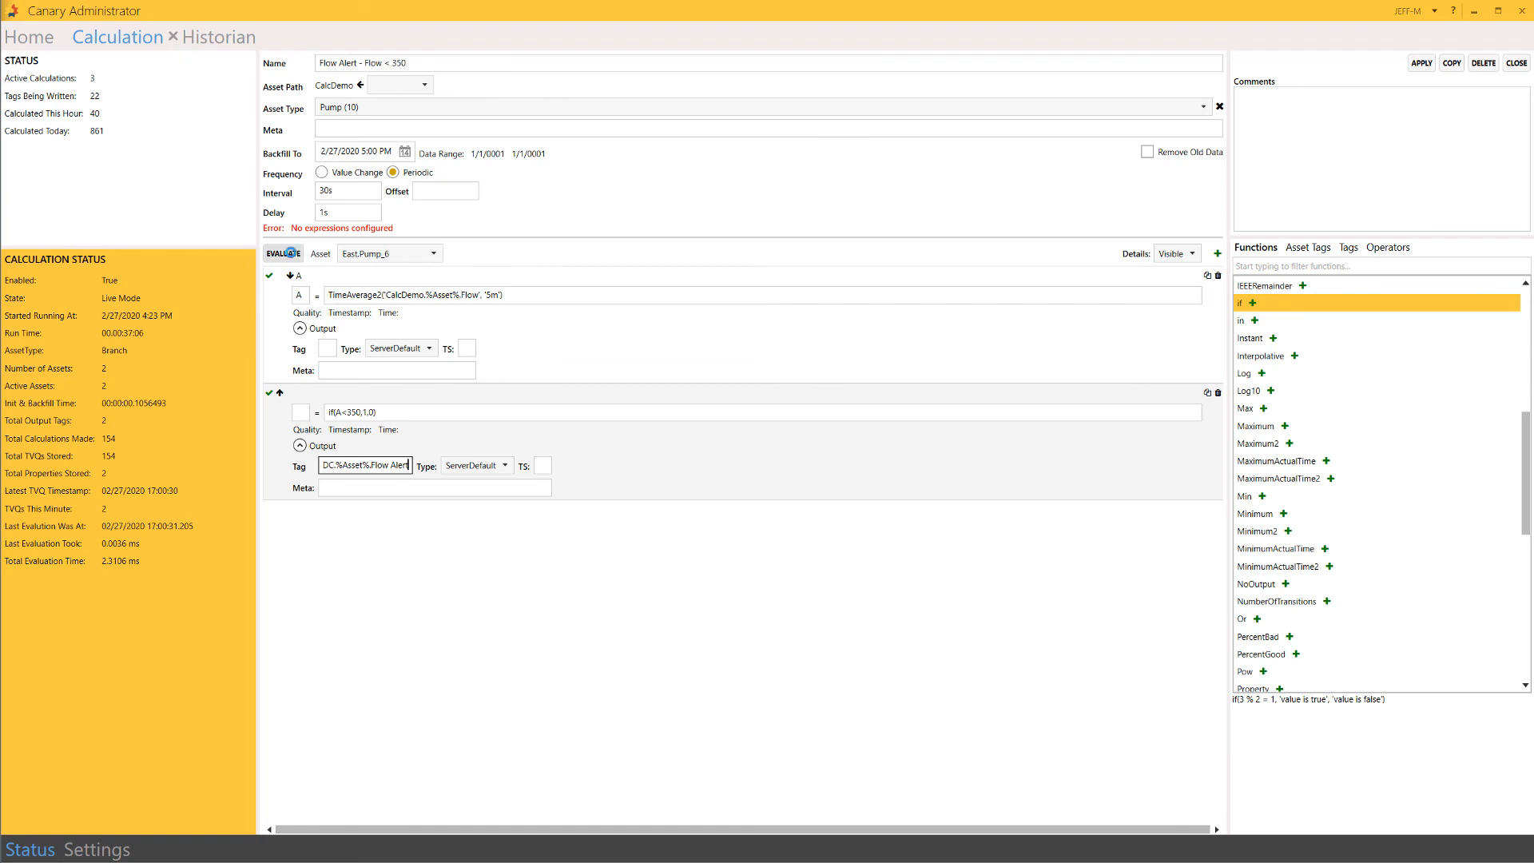
pyautogui.click(286, 253)
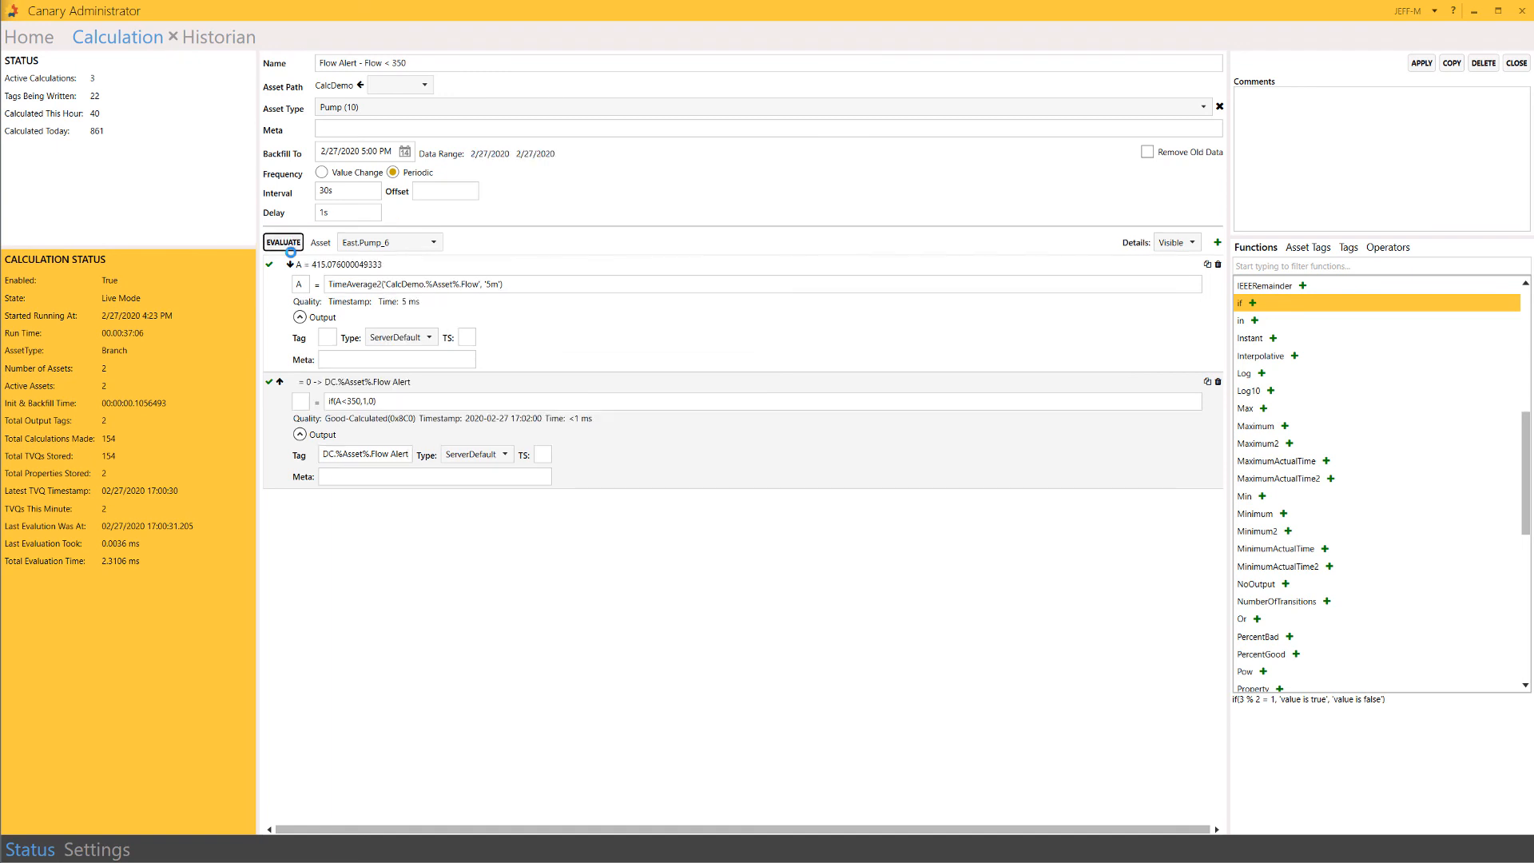
# - Apply and close the Flow Alert - Flow < 350 calculation, and start it from the calculation list
pyautogui.click(1422, 64)
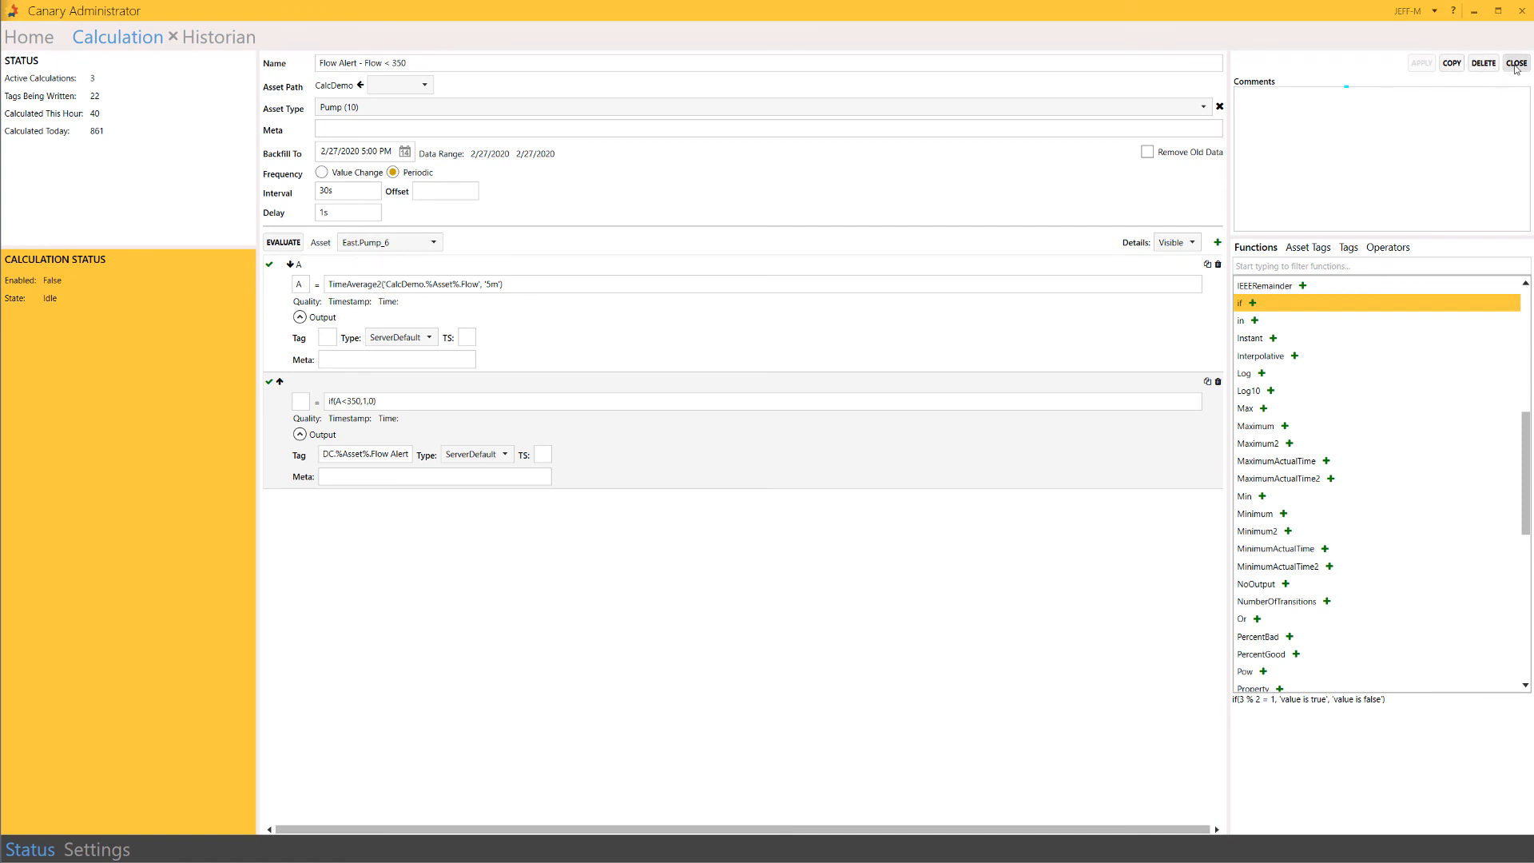
pyautogui.click(1517, 64)
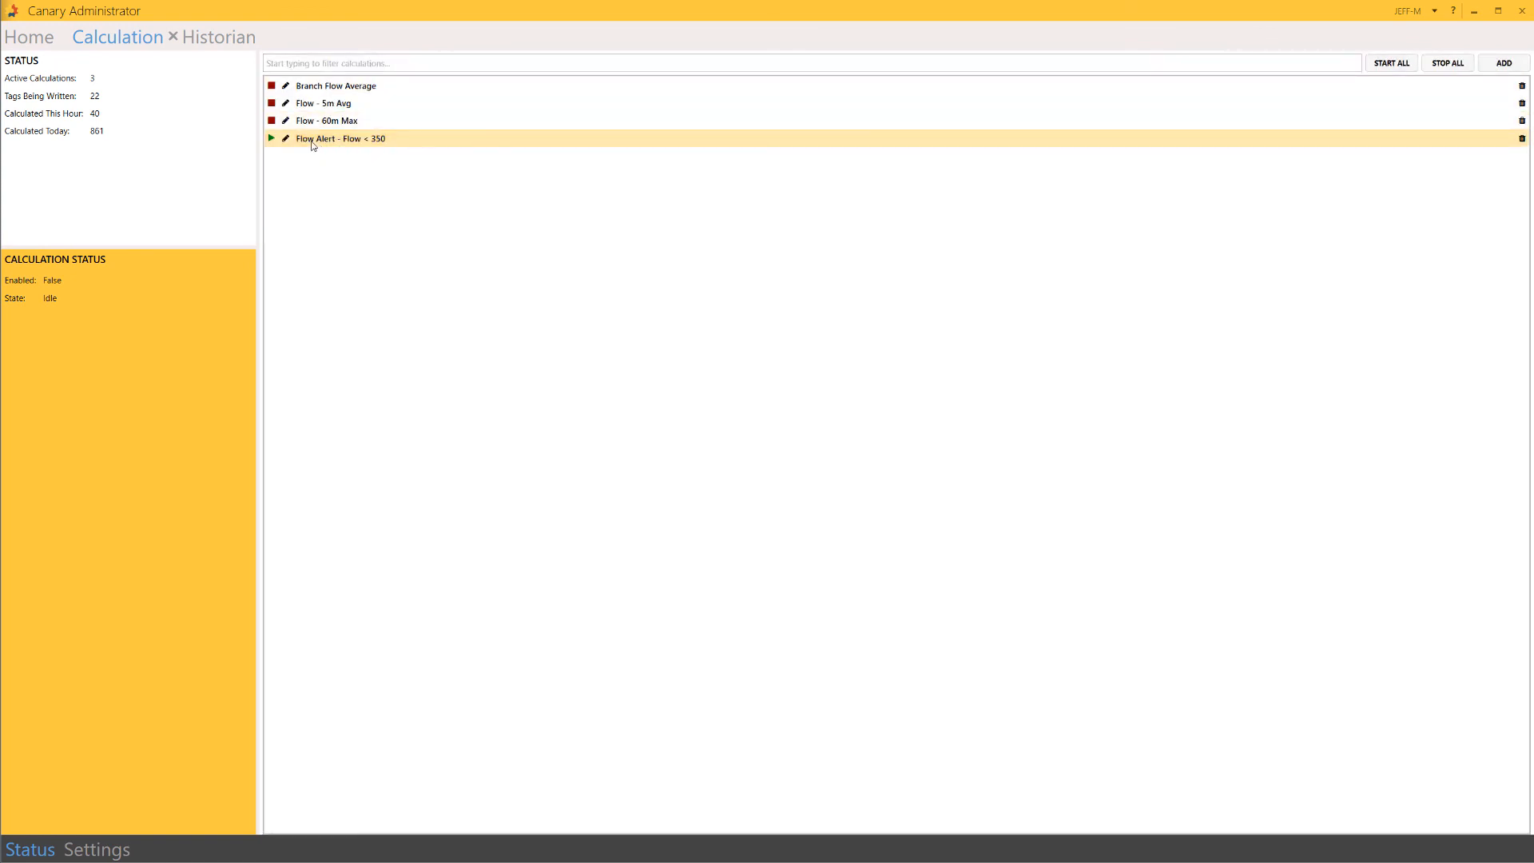
pyautogui.click(272, 139)
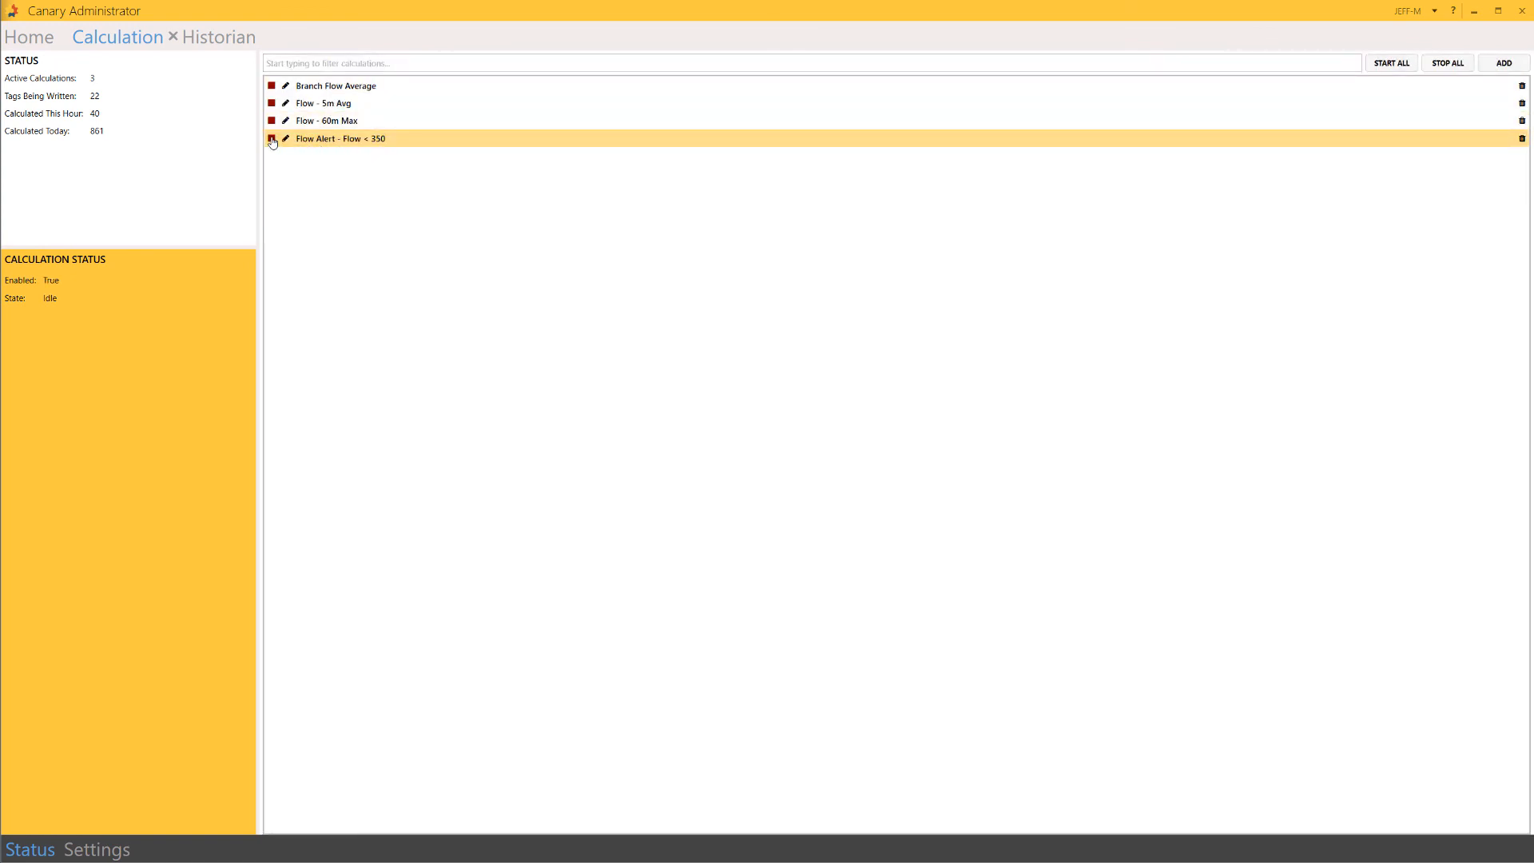